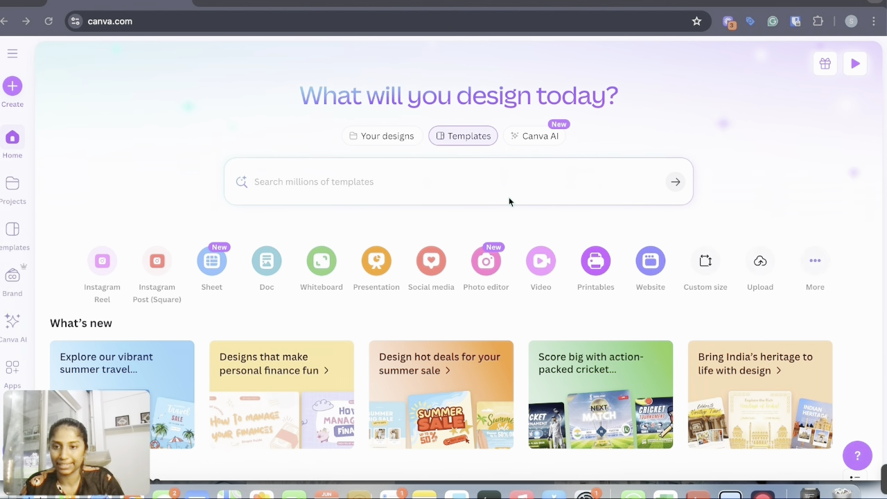
Create a new Instagram Post (Square) design
click(157, 263)
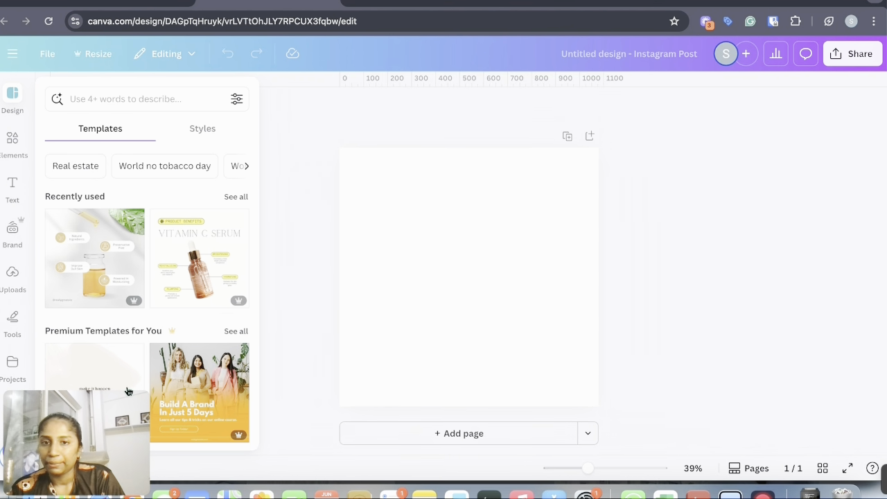
click(389, 304)
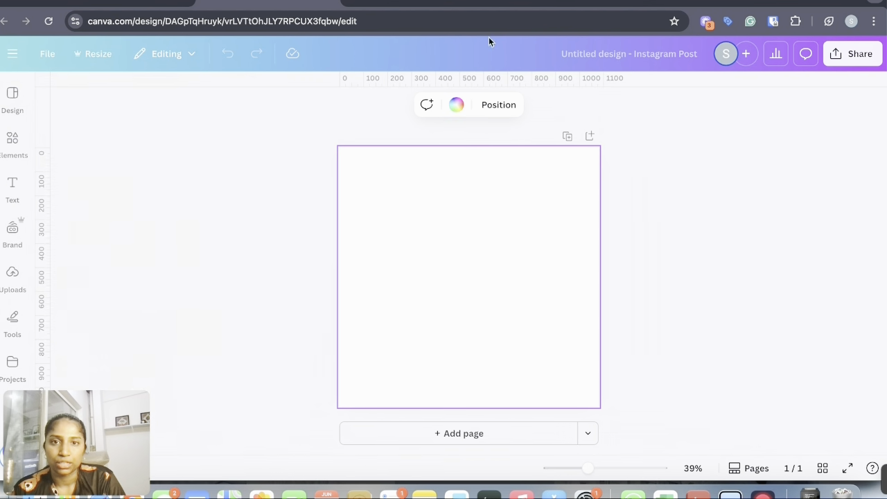
click(550, 2)
click(254, 2)
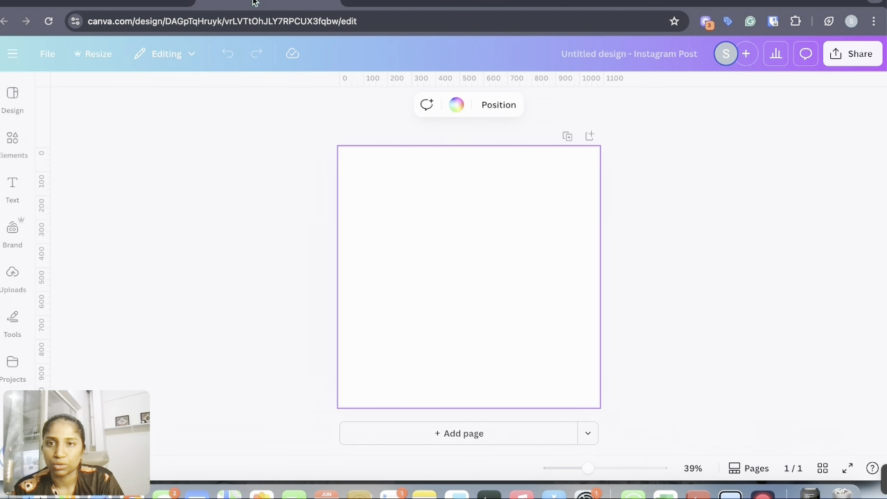
Add the black Pond's charcoal facewash image from uploads to the page and remove its background
click(12, 278)
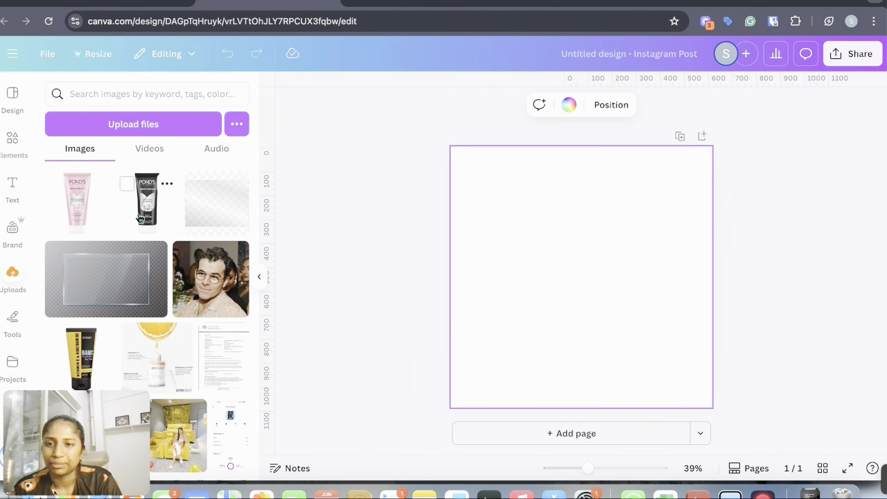
click(139, 218)
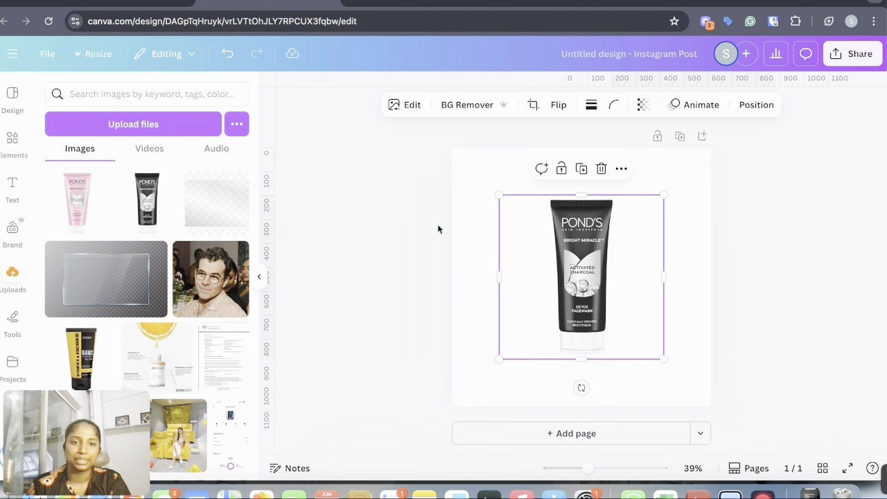
click(463, 110)
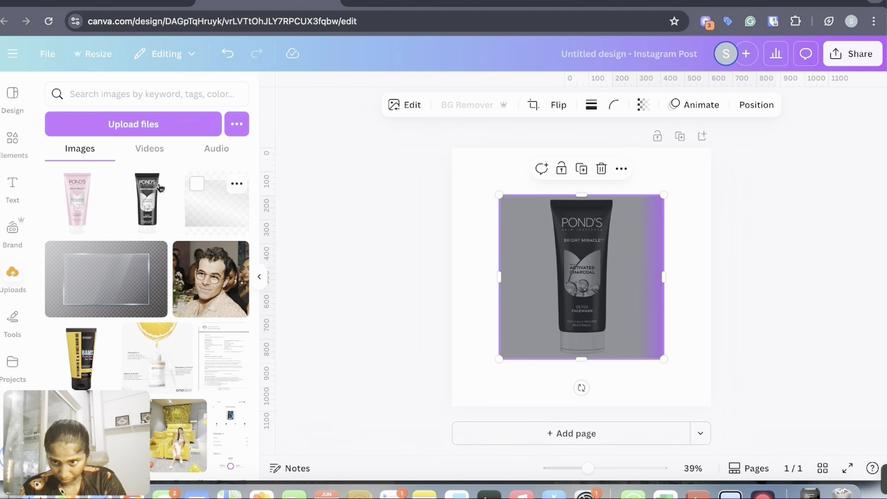
Add the pink Pond's facewash image from uploads and place the two tubes side by side
click(77, 201)
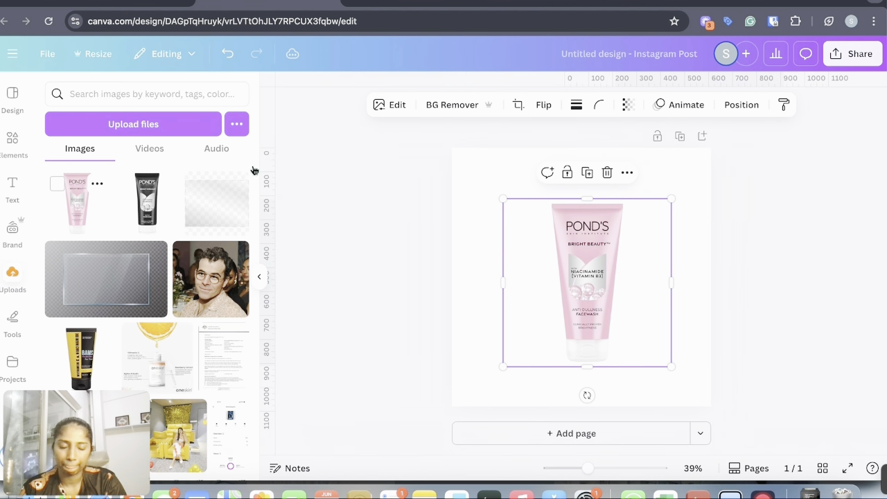
drag(601, 248, 723, 252)
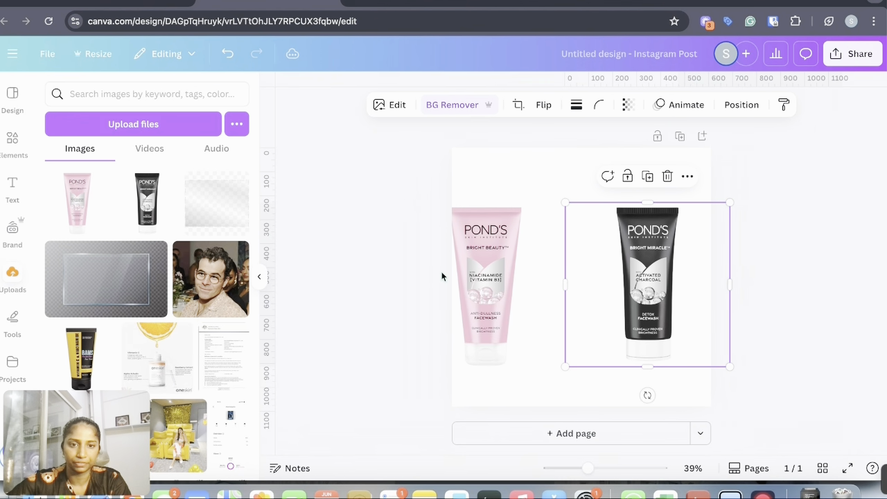
drag(477, 269, 510, 257)
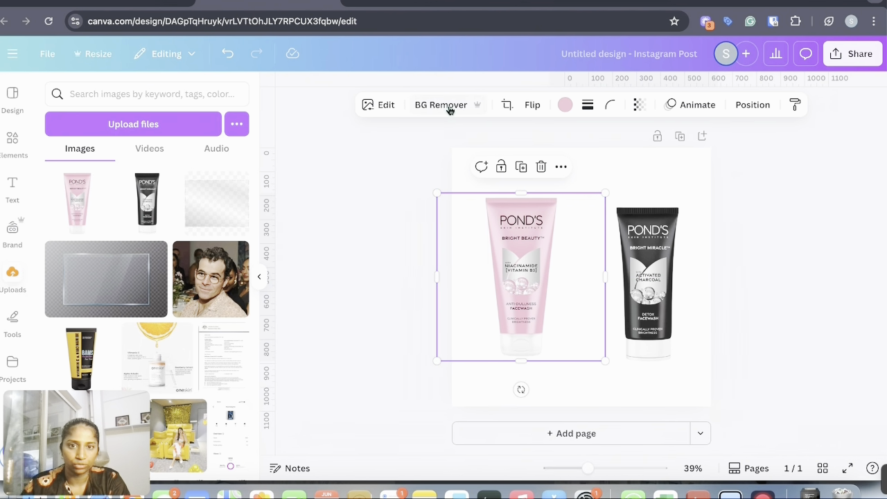
Remove the pink tube's background and give it a Drop shadow
click(447, 108)
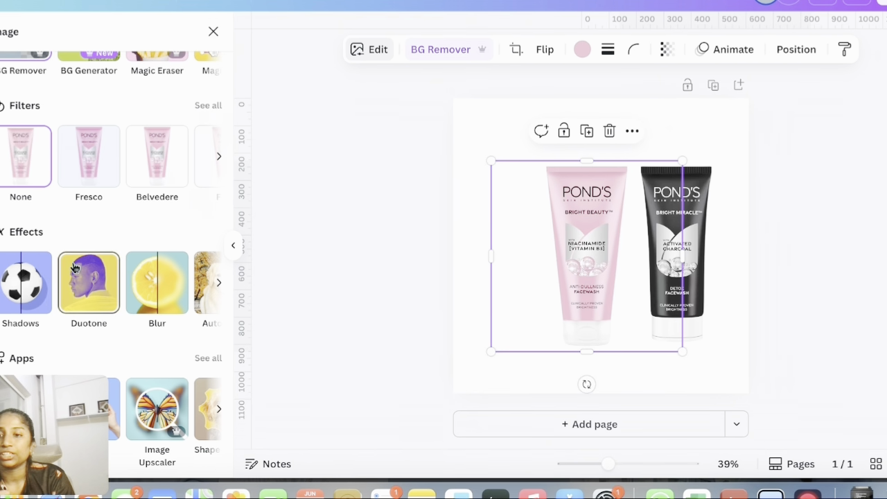
click(24, 288)
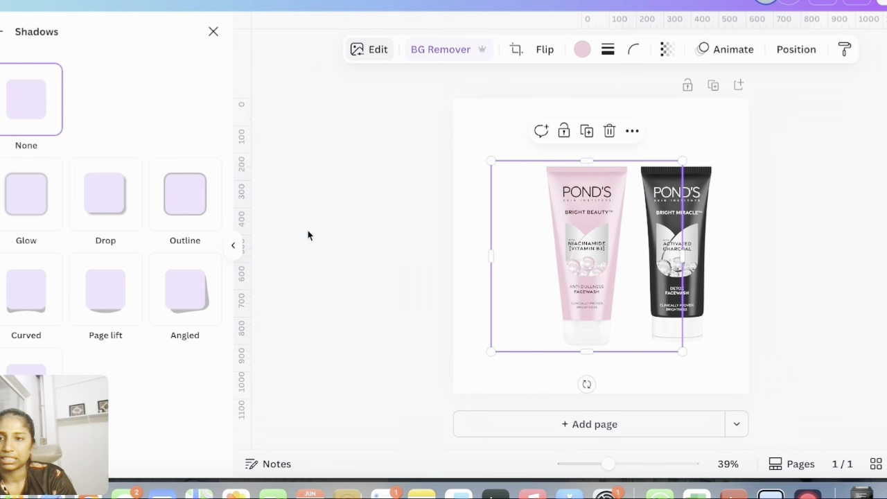
click(105, 200)
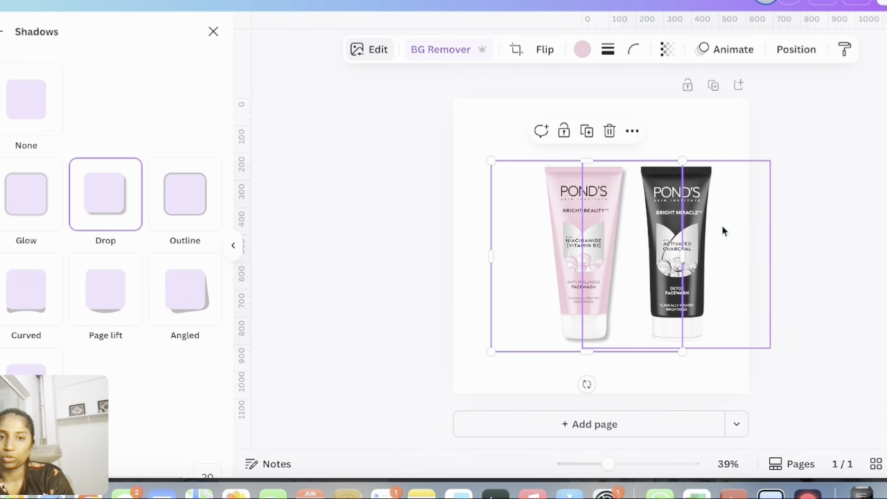
Apply the Drop shadow to the black tube as well
click(722, 230)
click(109, 203)
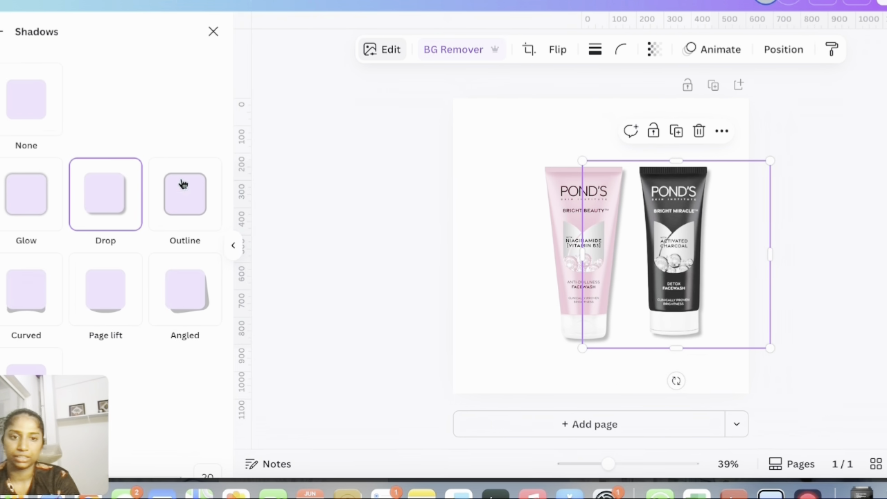
Set the pink tube's shadow angle to 28
click(524, 198)
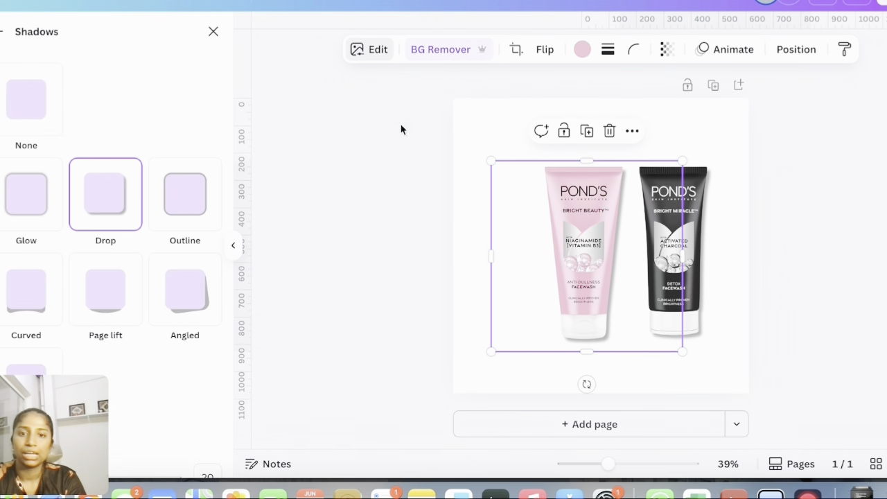
scroll(97, 298, down, 5)
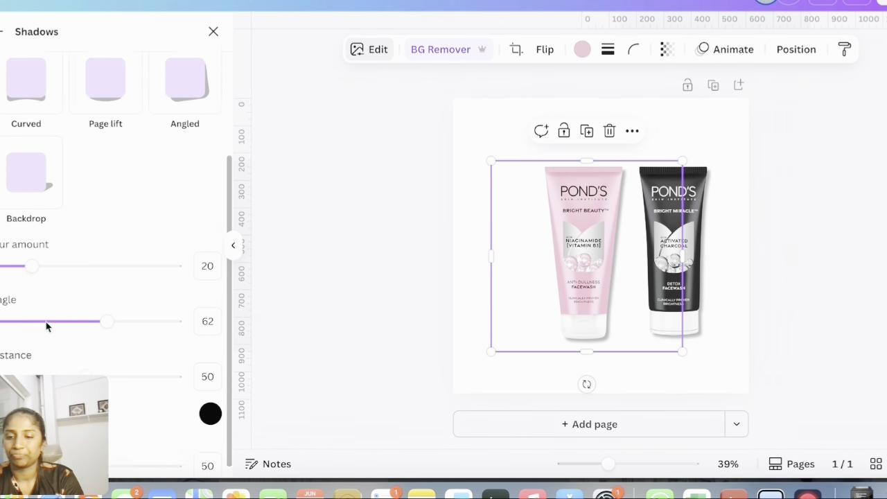
scroll(46, 321, down, 1)
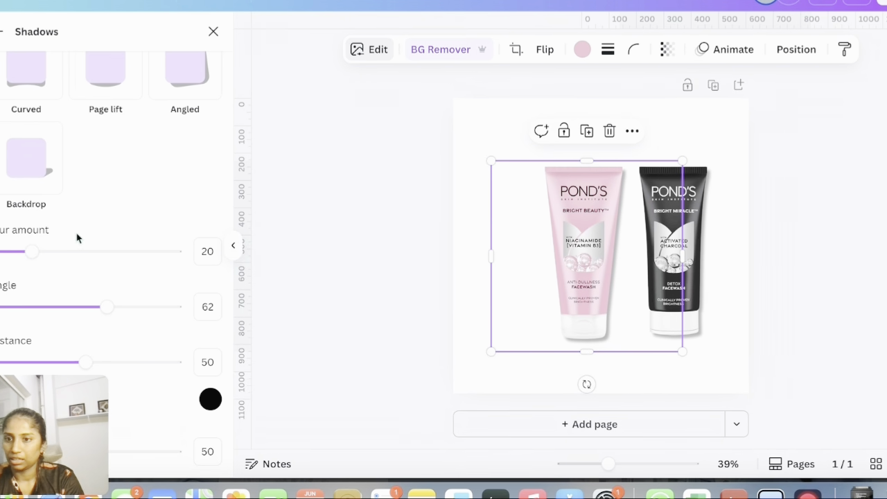
drag(108, 307, 47, 308)
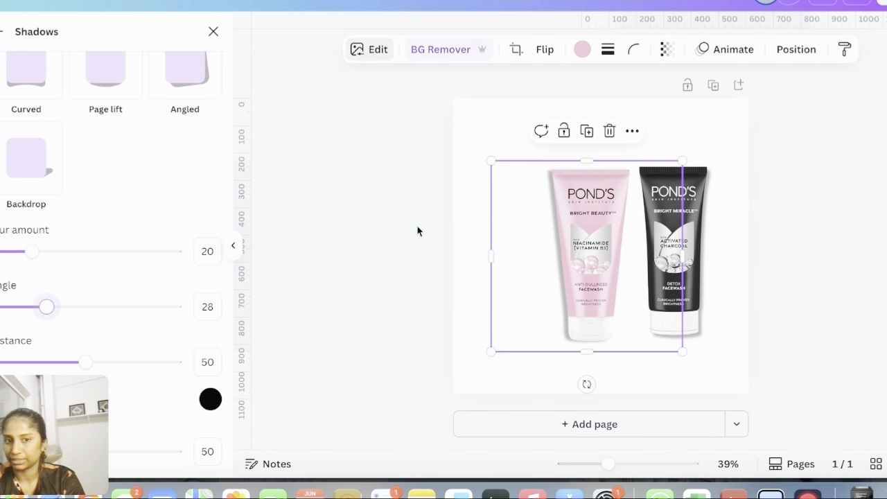
Set the black tube's shadow distance to 60
click(698, 206)
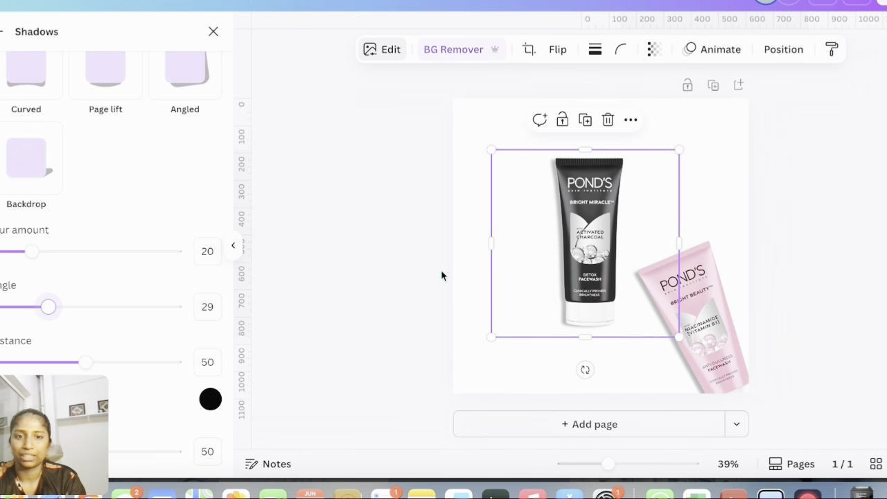
drag(84, 363, 107, 366)
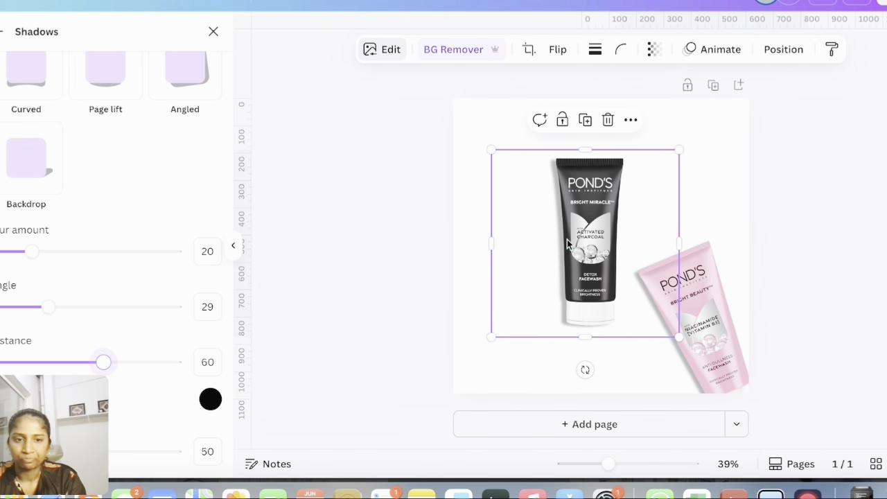
Move the pink tube back beside the black one and straighten its rotation
drag(683, 315, 521, 256)
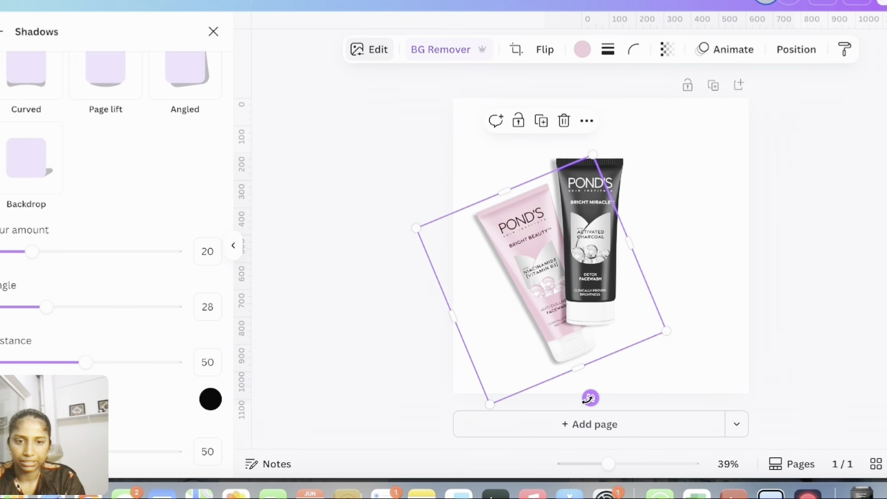
drag(590, 398, 573, 427)
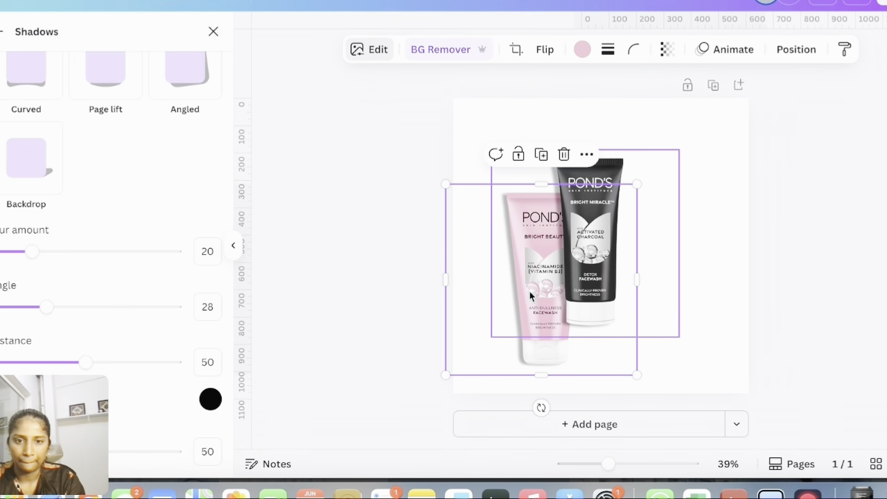
drag(530, 295, 509, 255)
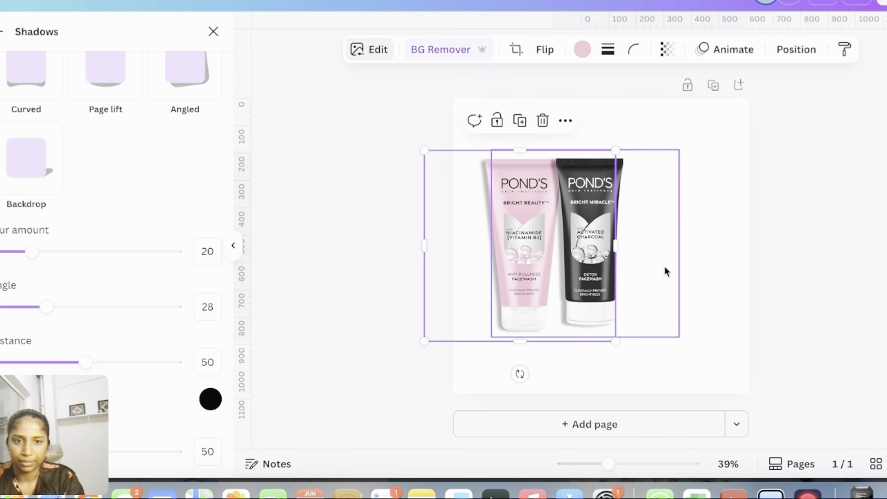
Enlarge the black tube slightly and shift it a little to the right
click(677, 334)
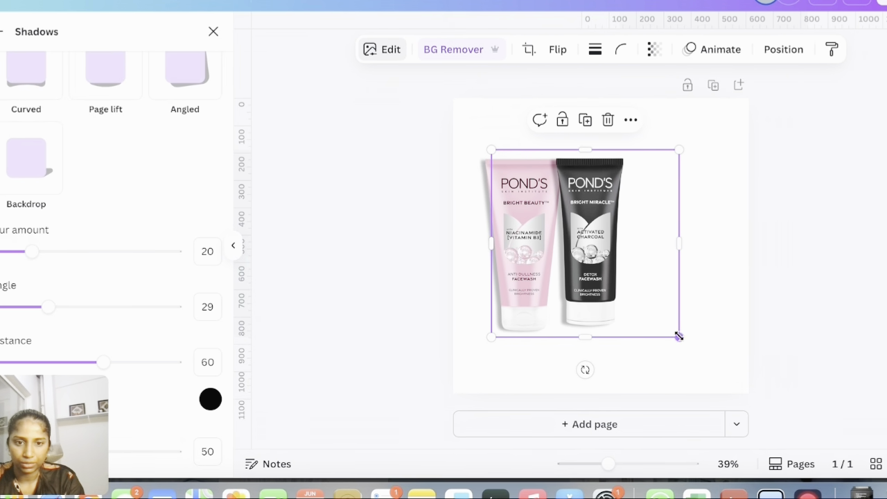
drag(678, 336, 686, 343)
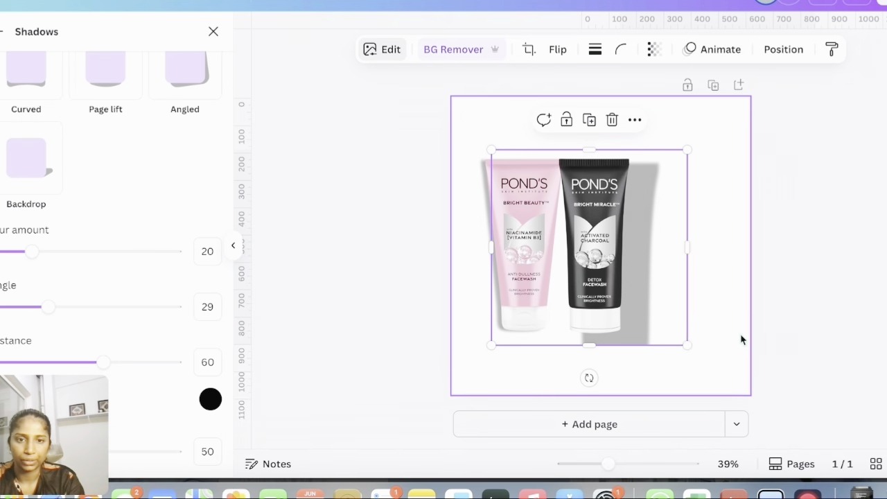
click(741, 337)
drag(598, 283, 624, 283)
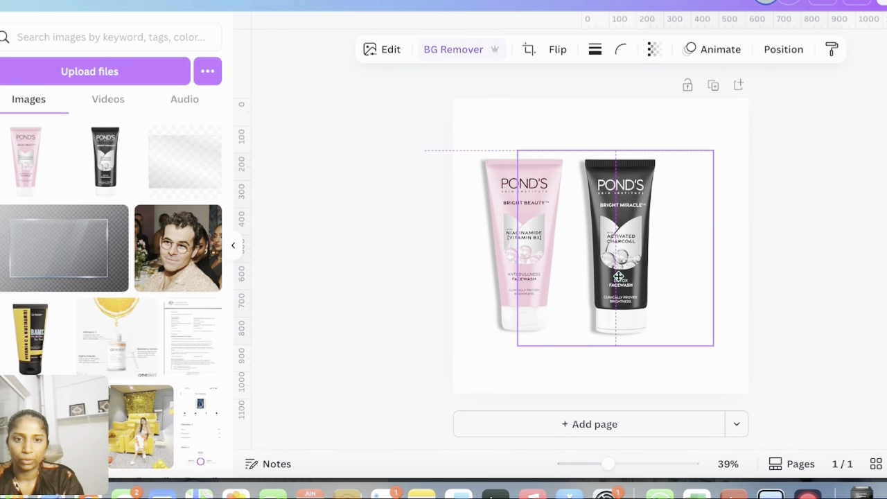
Nudge the pink tube toward the black one and bring it forward in front of it
click(497, 235)
drag(503, 225, 532, 223)
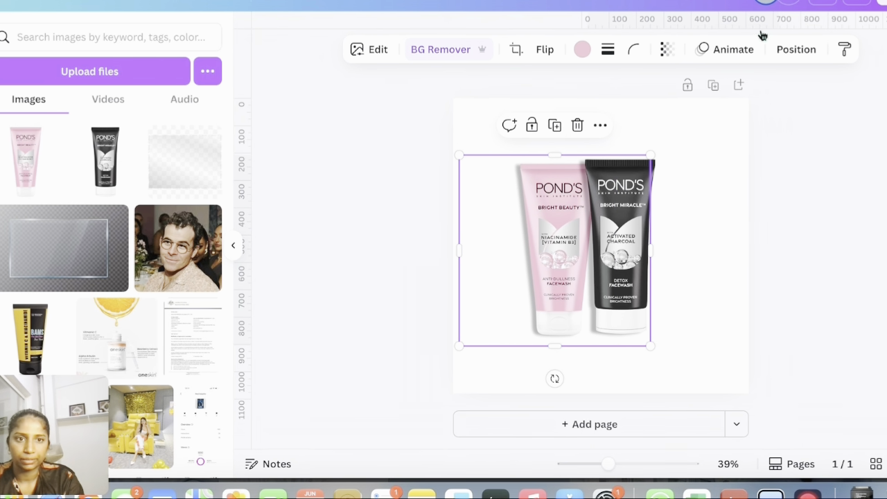
click(797, 50)
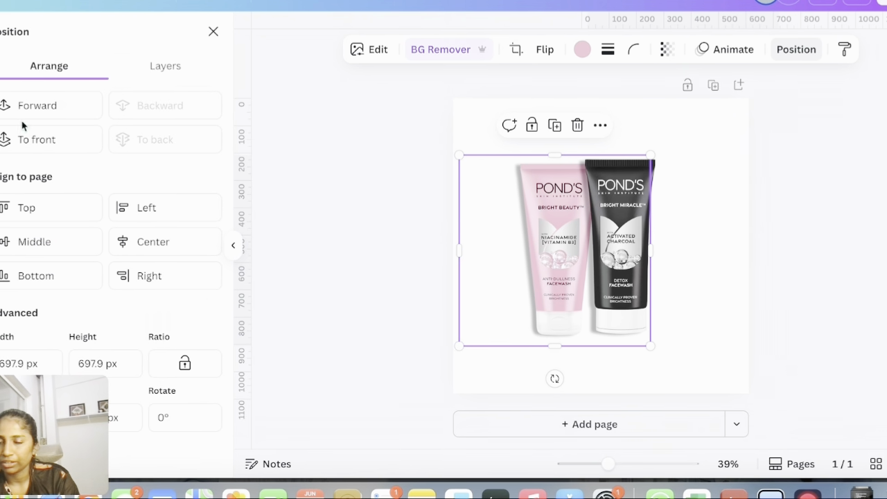
click(44, 117)
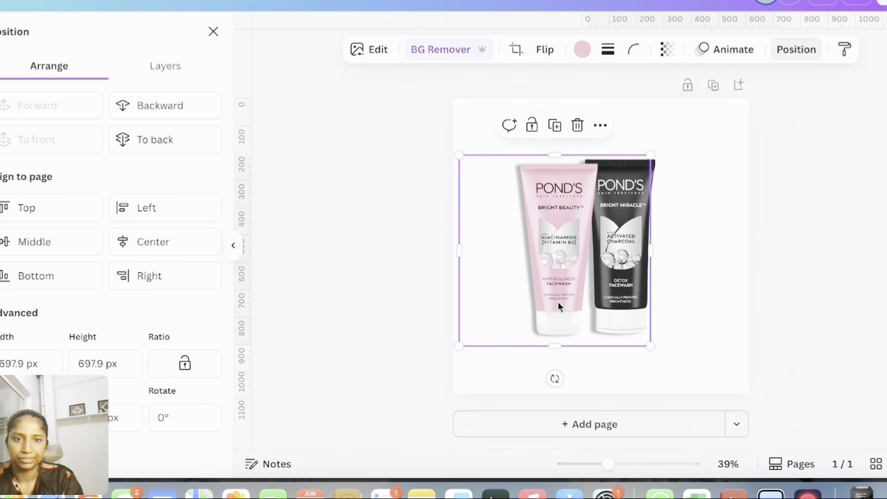
Enlarge the pink tube slightly and reposition it overlapping the black tube
drag(551, 225, 550, 221)
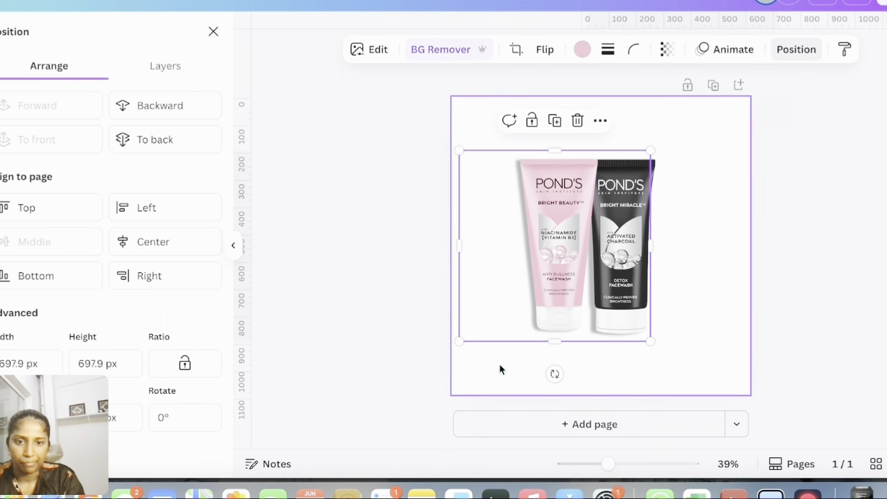
drag(459, 341, 447, 353)
drag(567, 287, 549, 264)
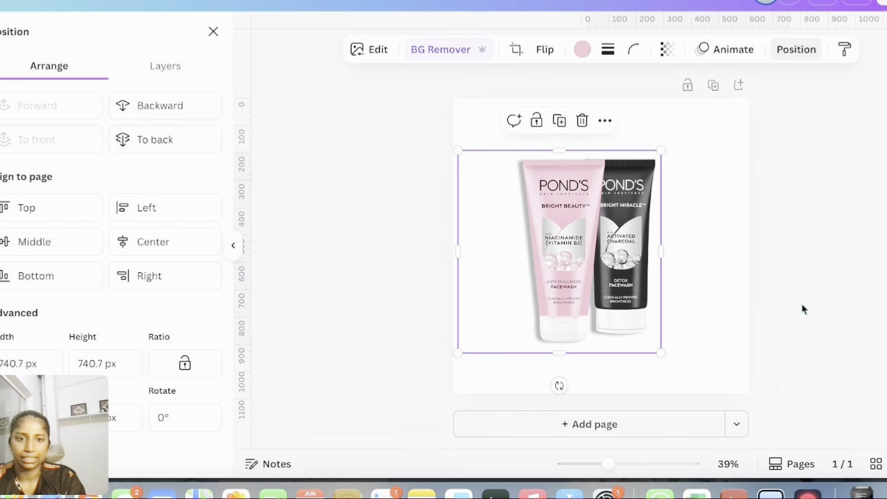
Enlarge the black tube slightly to match the pink one
click(698, 333)
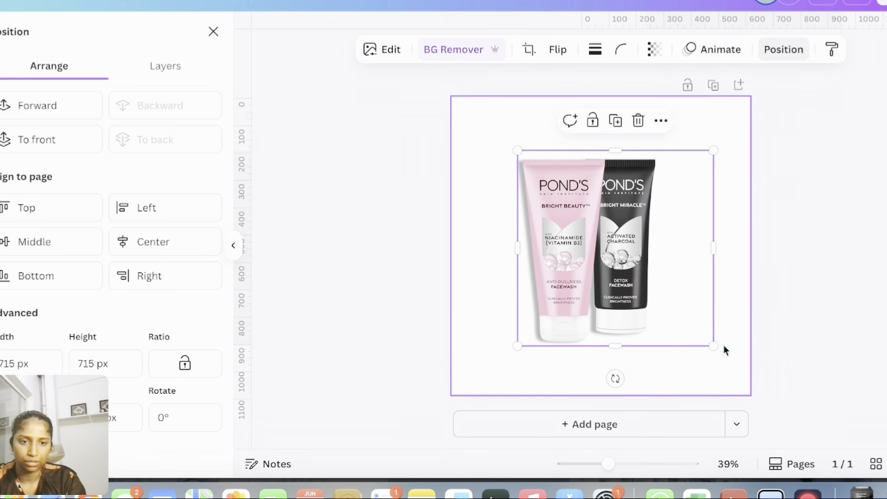
drag(715, 346, 721, 353)
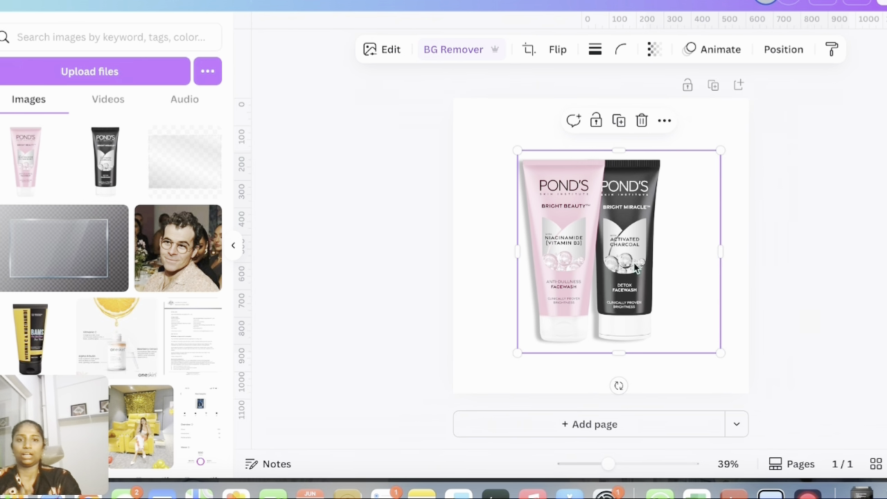
click(609, 256)
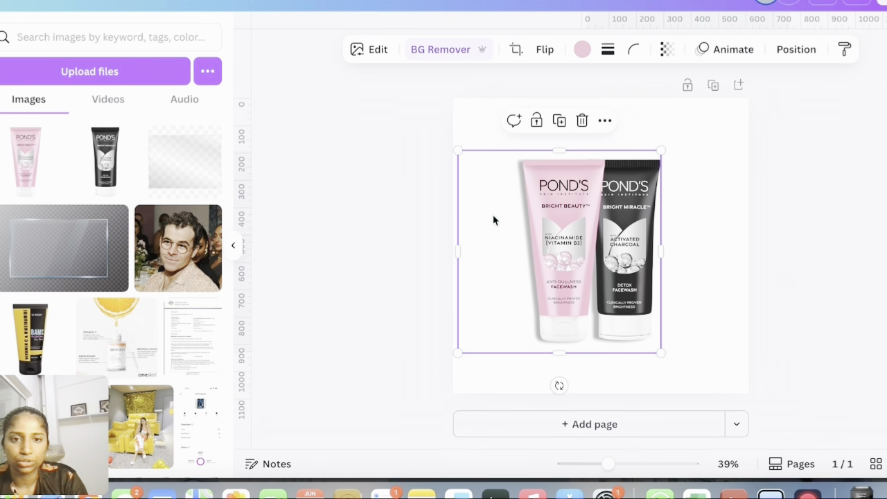
click(793, 208)
Try moving the black tube over the pink one and undo the move
drag(681, 196, 569, 258)
key(super+z)
Select both tubes, group them, and shift the group slightly right on the page
drag(530, 108, 630, 322)
click(544, 121)
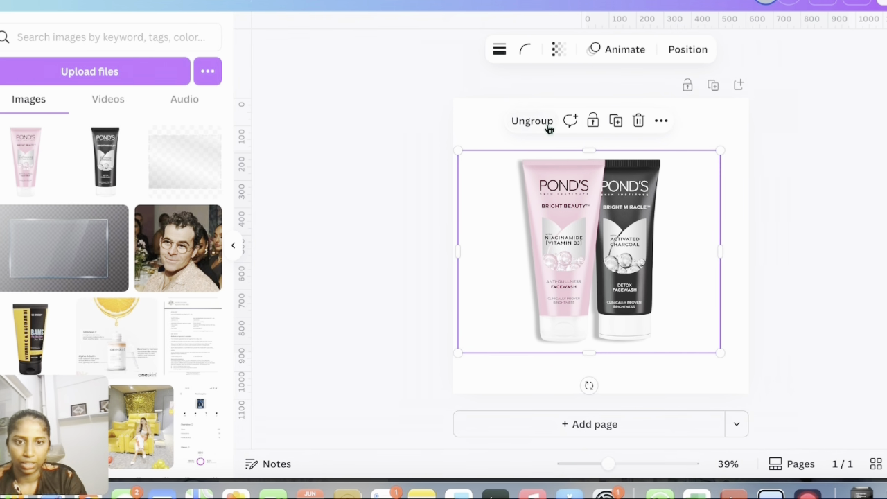
mouse_move(588, 248)
mouse_down()
mouse_move(687, 146)
mouse_move(566, 359)
mouse_move(628, 256)
mouse_move(627, 243)
mouse_move(599, 242)
mouse_up()
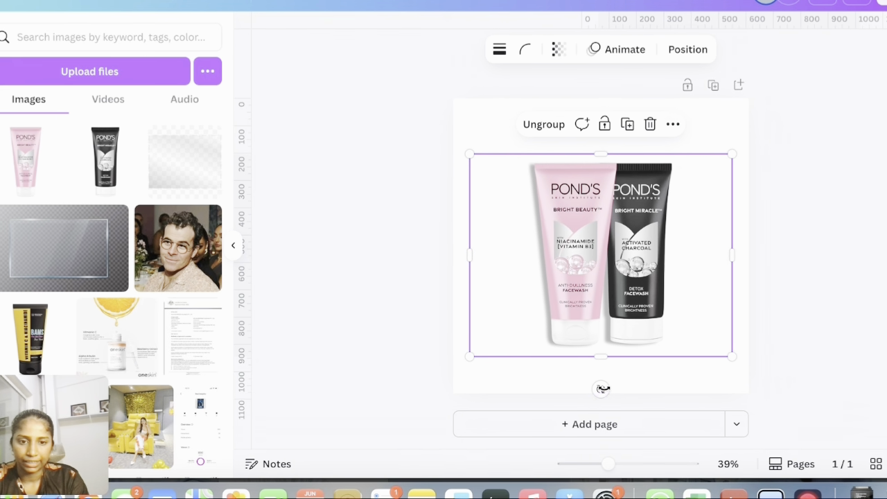
Rotate the tube group slightly and move it into the lower-right corner of the page
drag(601, 389, 636, 383)
drag(567, 248, 642, 327)
click(823, 193)
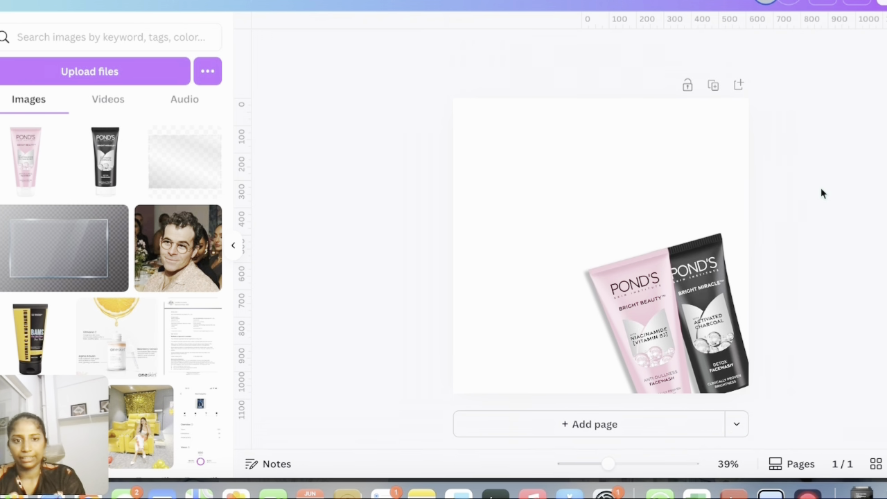
Add a Drop shadow to the tube group, setting the angle to 24 and increasing the distance
click(730, 235)
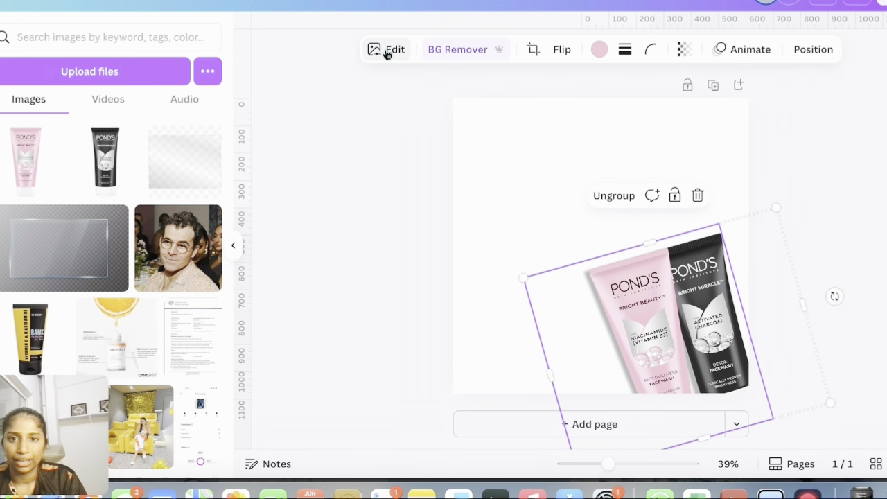
scroll(62, 291, down, 5)
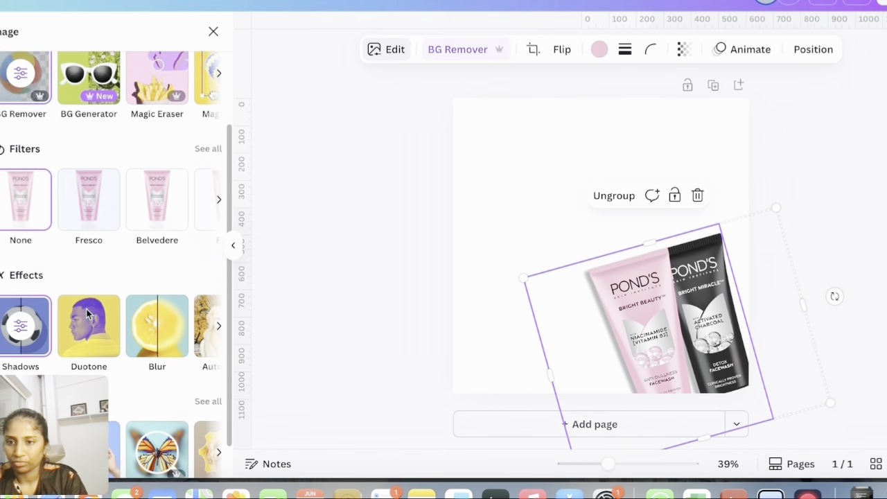
click(12, 289)
click(115, 307)
scroll(119, 312, down, 3)
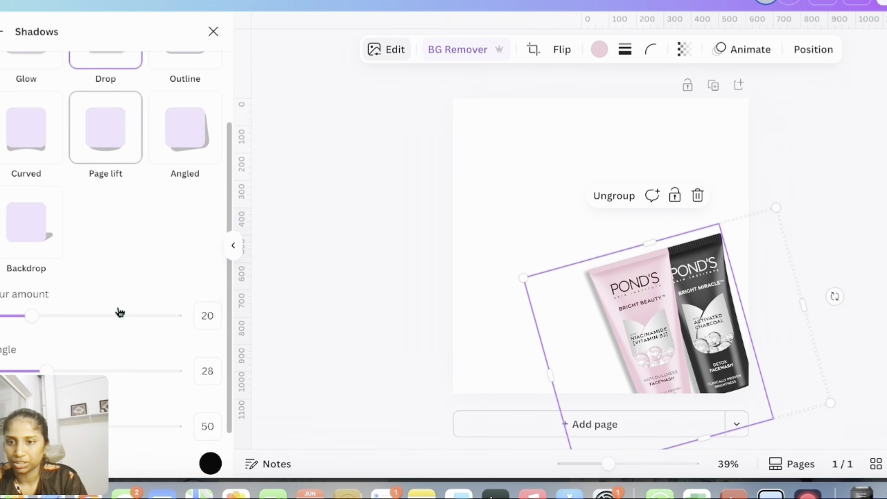
mouse_move(43, 311)
mouse_down()
mouse_move(71, 312)
mouse_move(24, 309)
mouse_move(40, 305)
mouse_up()
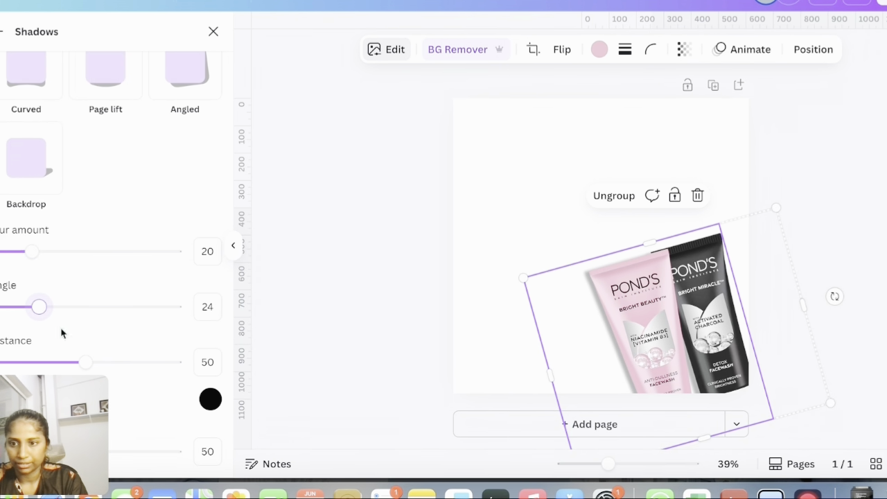
drag(90, 363, 113, 362)
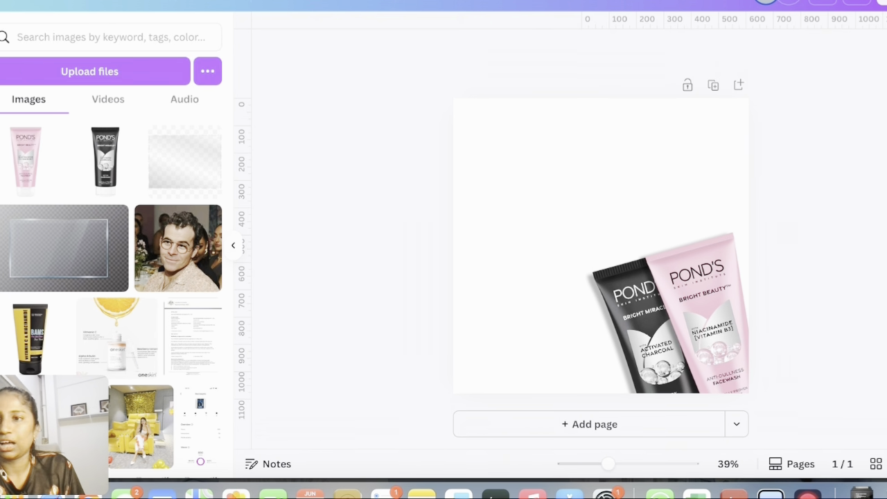
Paste the Pond's logo image onto the page and remove its background
click(0, 80)
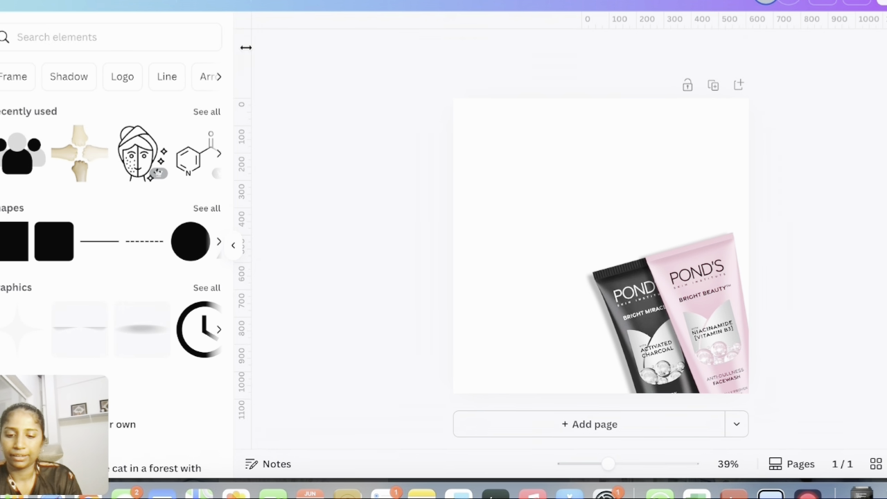
key(super+v)
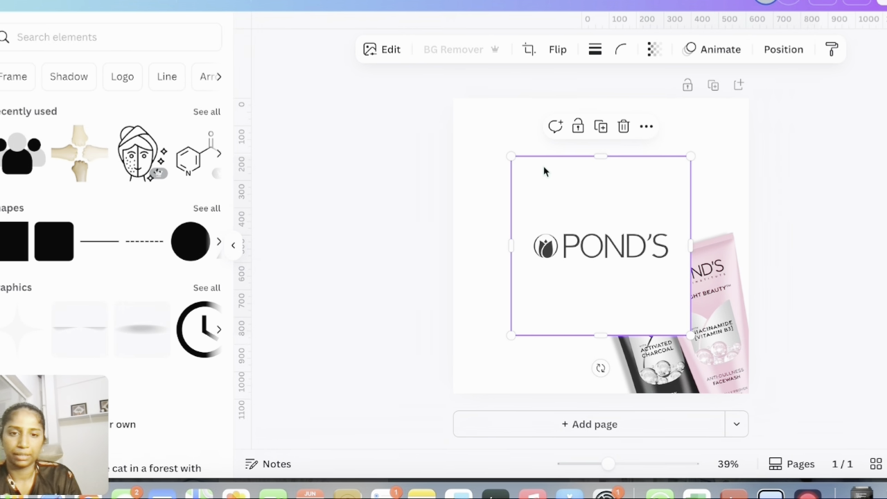
click(454, 52)
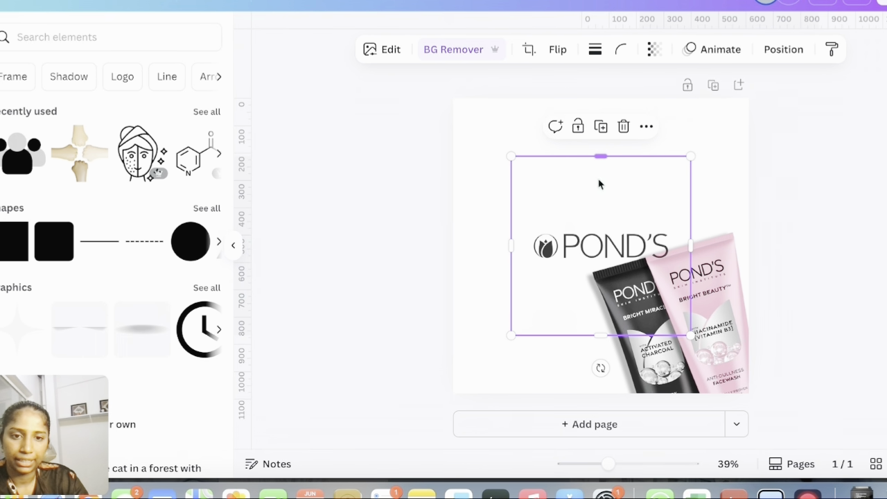
Crop the logo tightly around the wordmark, shrink it, and place it in the lower-left corner
drag(601, 184, 598, 217)
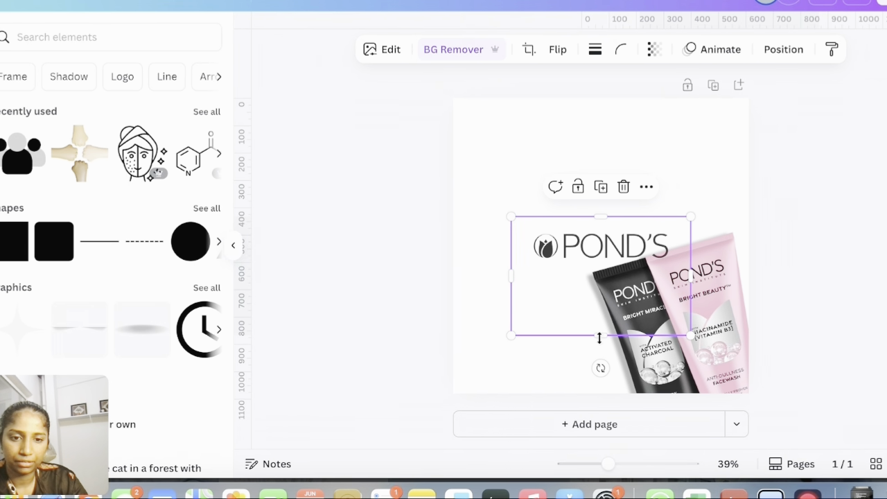
drag(599, 335, 600, 270)
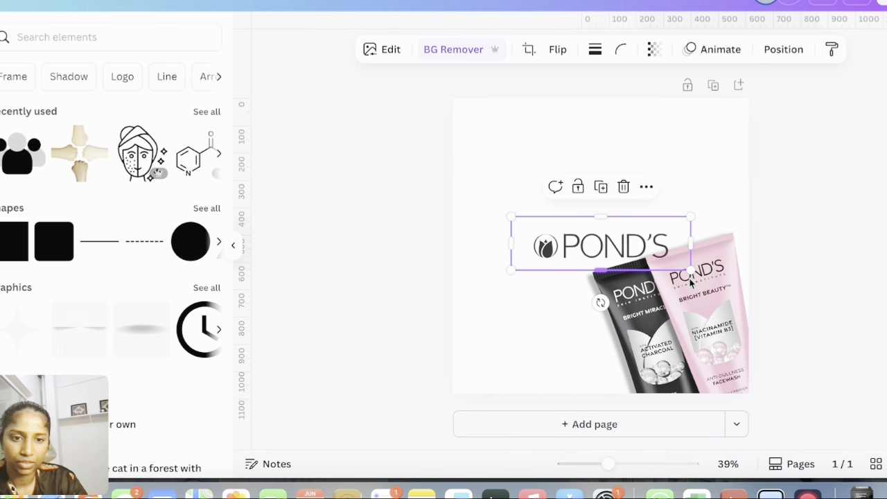
drag(691, 270, 601, 242)
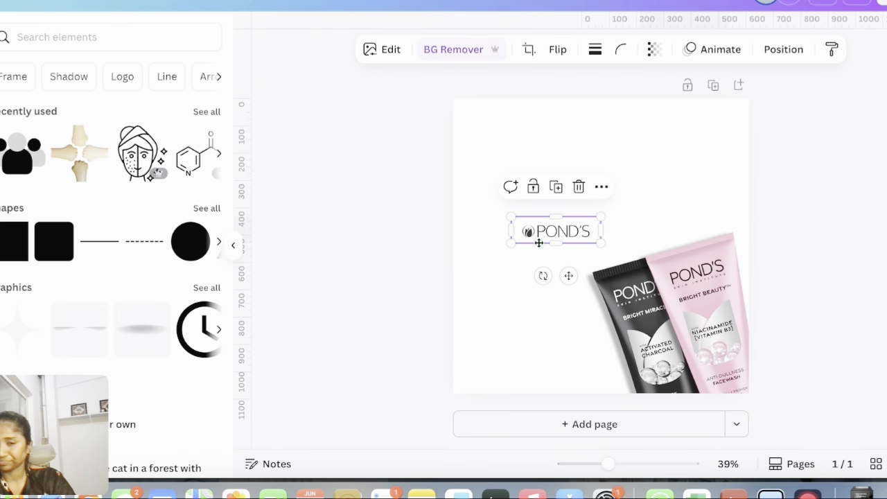
drag(539, 243, 504, 358)
click(827, 246)
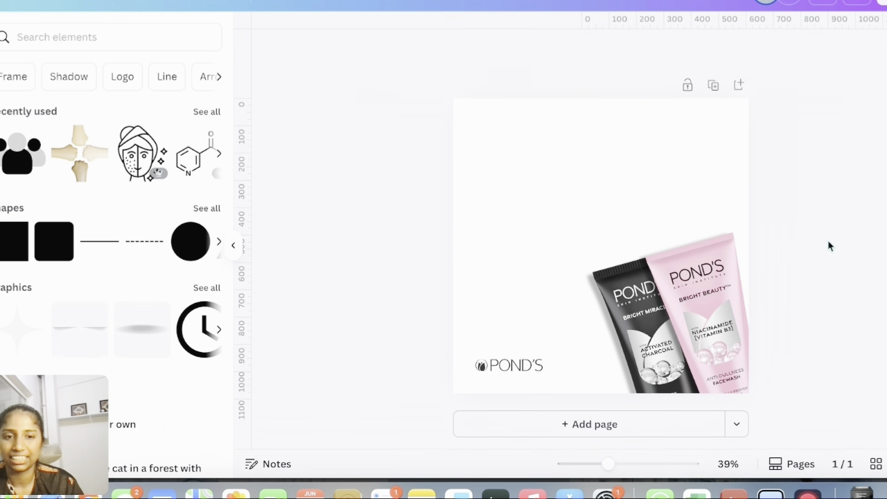
Search elements for "overlay texture" and add the first texture graphic to the page
click(575, 136)
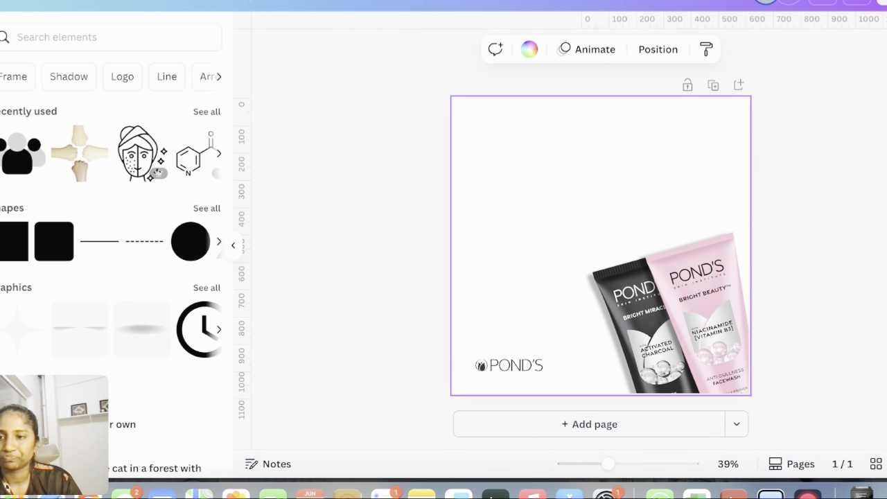
click(39, 37)
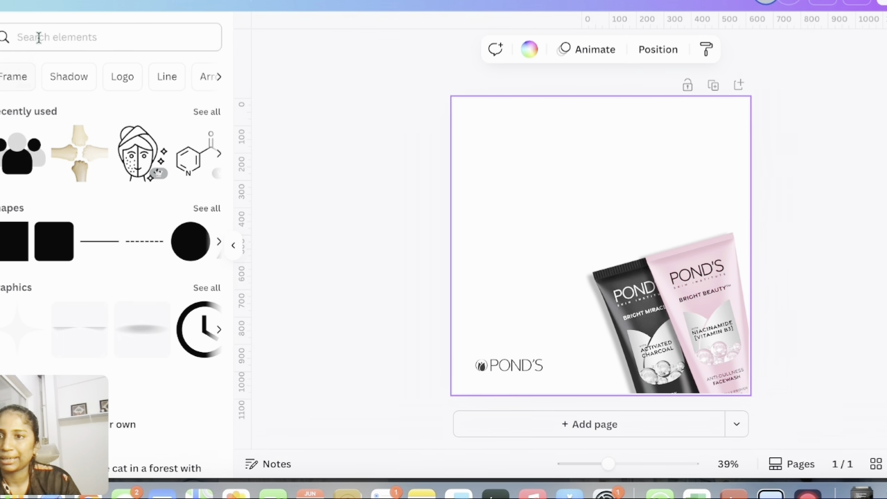
text(overlay)
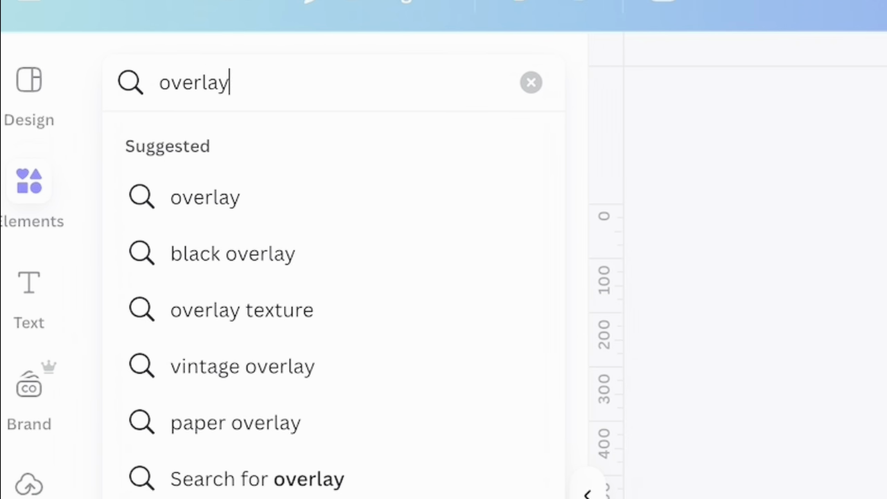
text( texture)
key(Return)
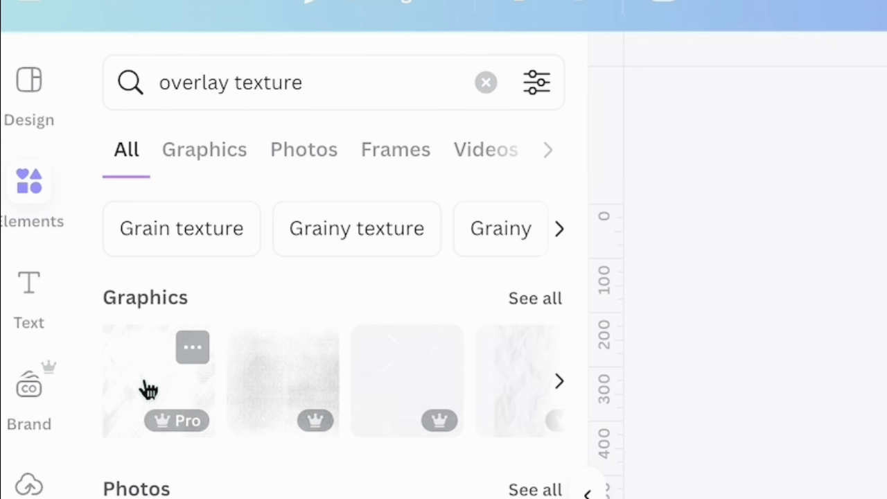
click(149, 391)
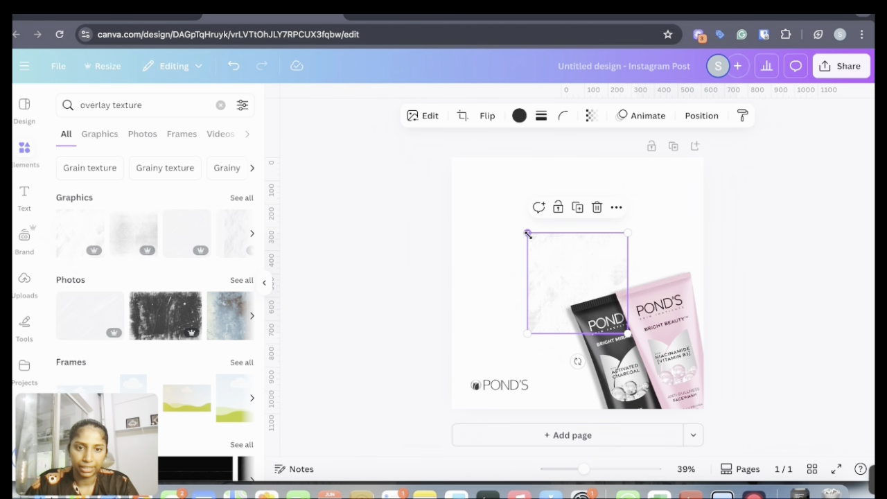
Stretch the texture to cover the whole page and send it backward behind the other elements
drag(528, 233, 452, 158)
drag(615, 335, 704, 409)
click(702, 115)
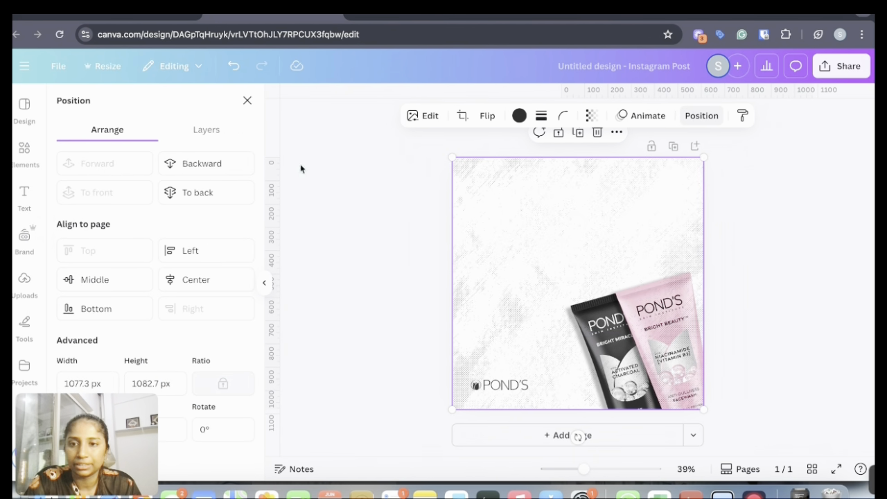
click(214, 168)
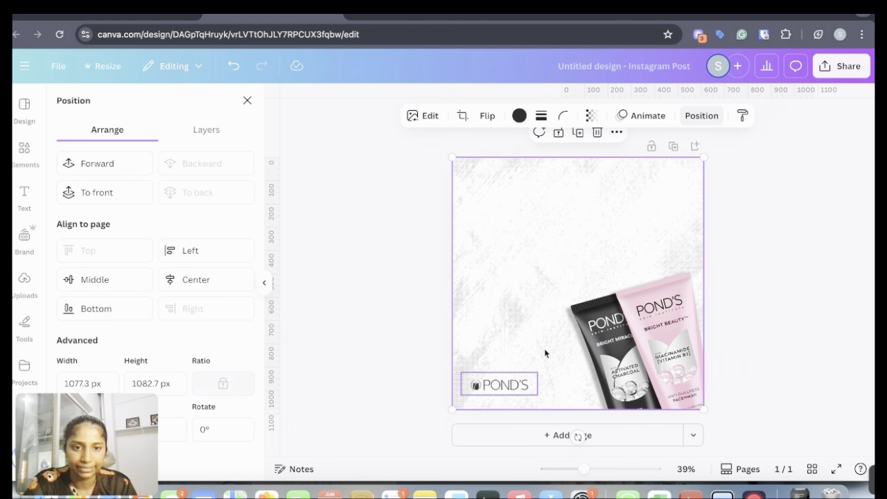
Recolor the texture with a light grey taken from the photo colours
click(524, 118)
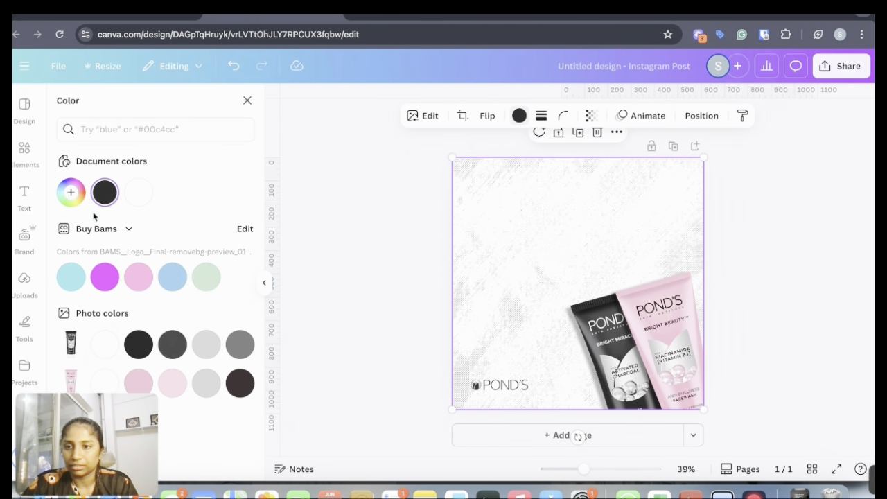
click(71, 192)
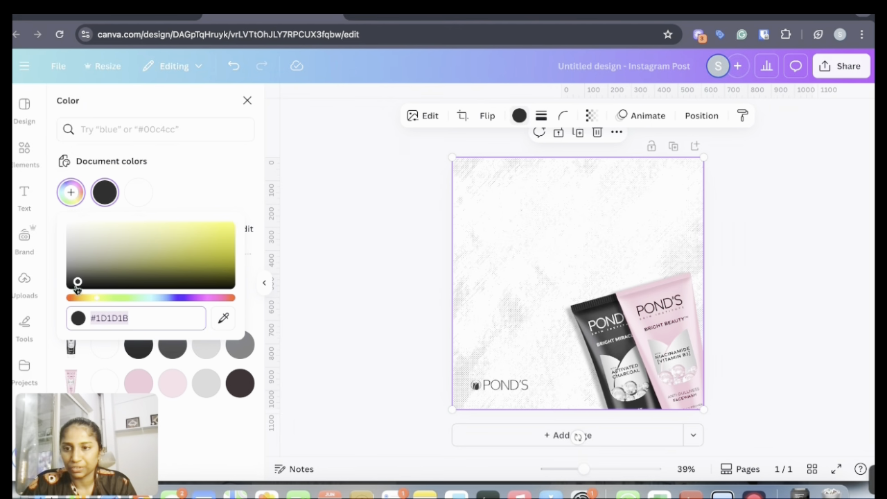
drag(77, 281, 41, 235)
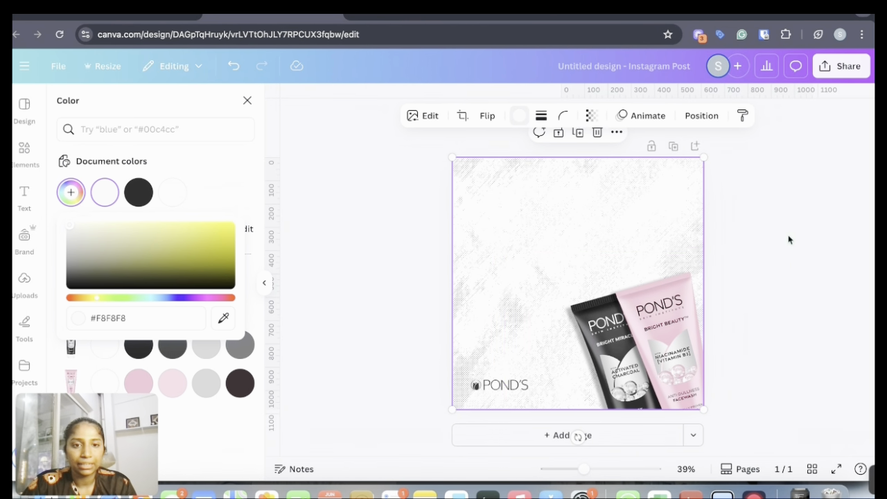
click(70, 195)
click(70, 195)
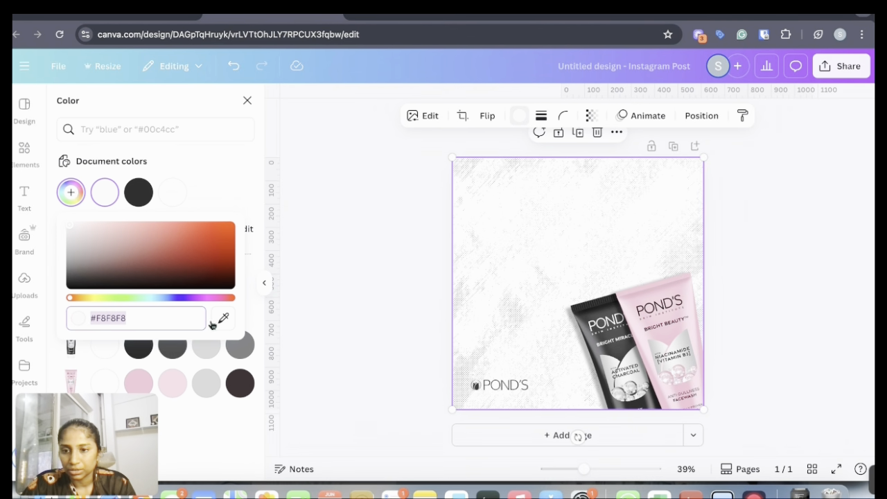
click(206, 352)
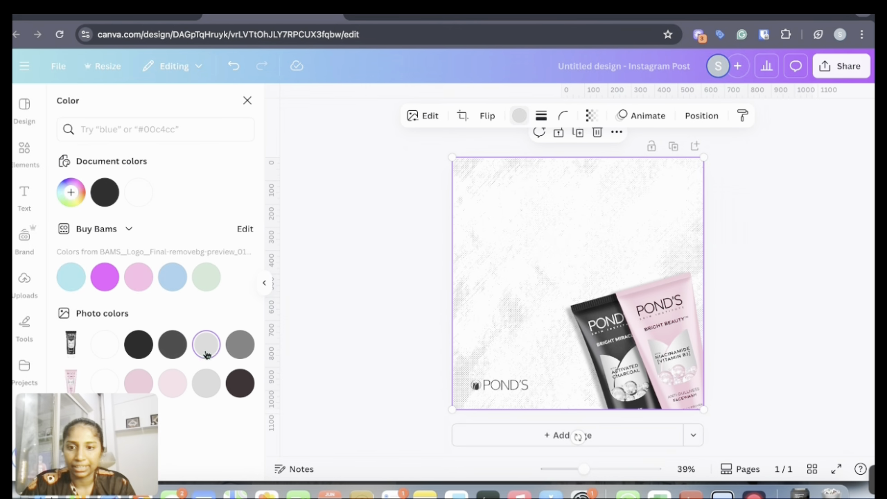
click(208, 382)
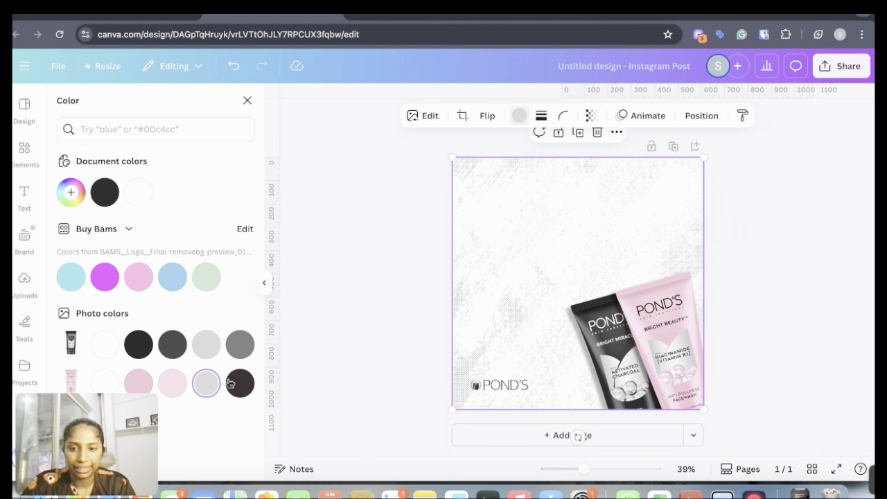
click(246, 344)
click(212, 394)
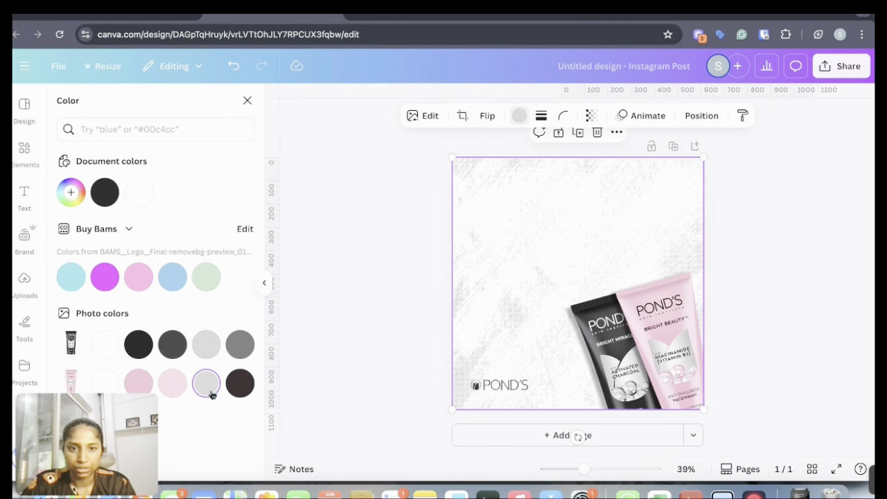
click(792, 249)
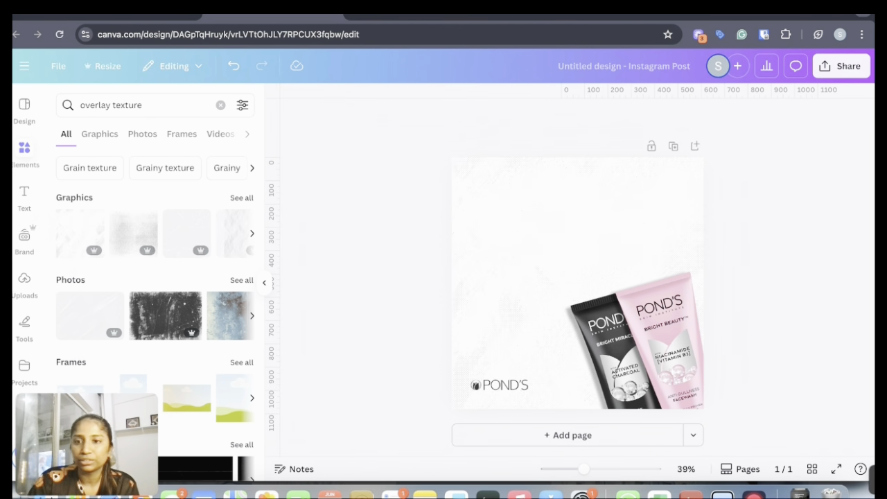
Add a heading text box and set its font to Extenda 30 Deca
click(24, 194)
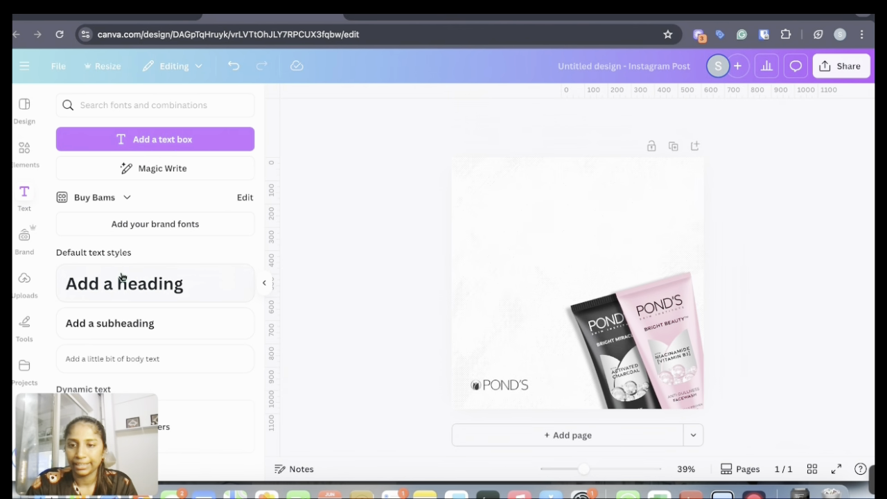
click(121, 278)
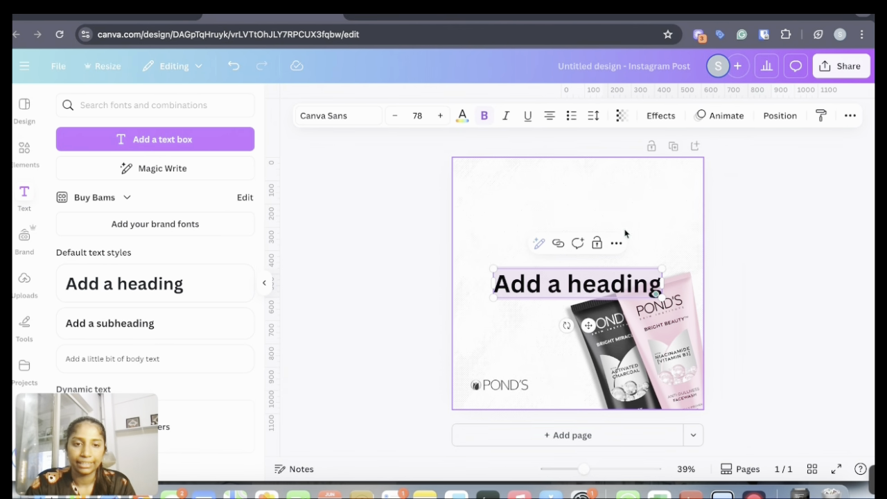
click(352, 119)
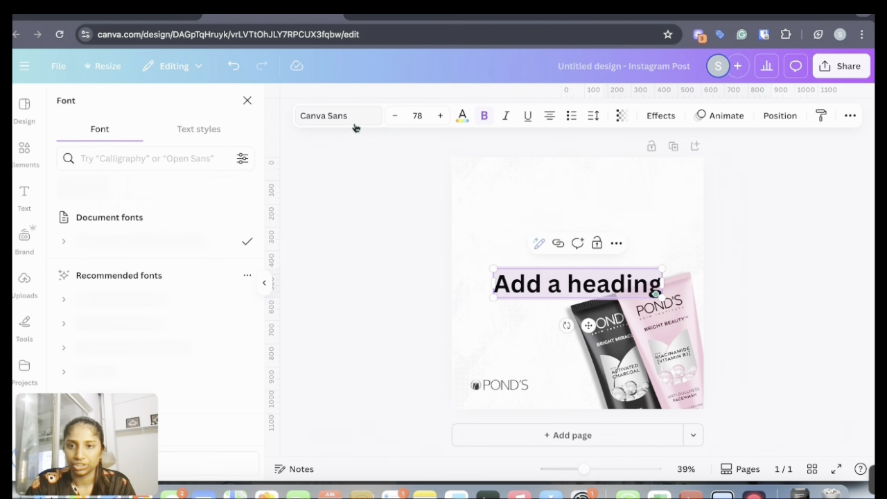
click(159, 162)
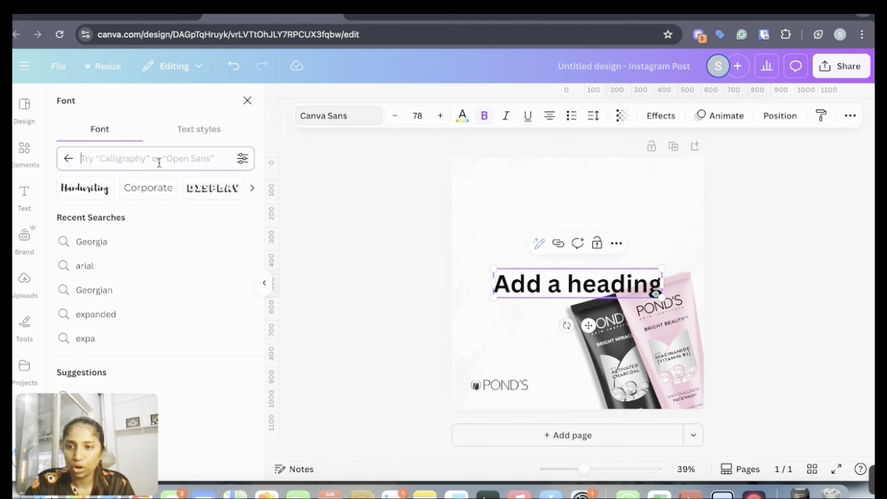
text(extenda)
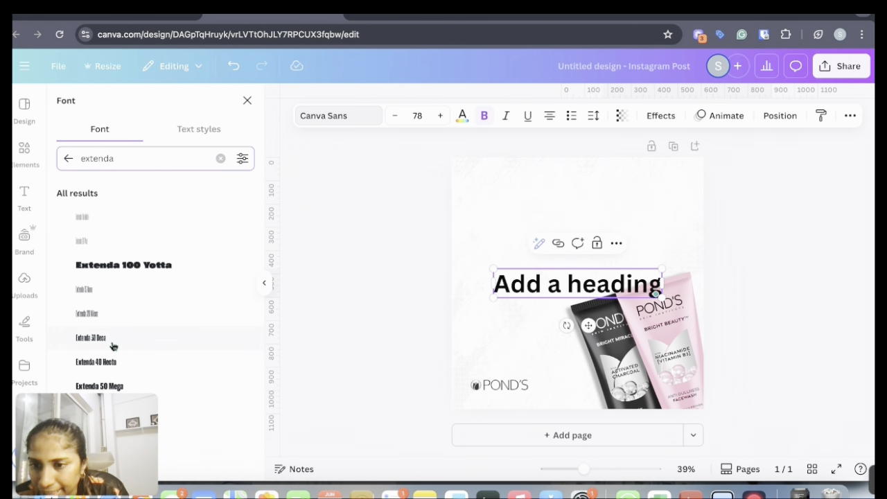
click(112, 341)
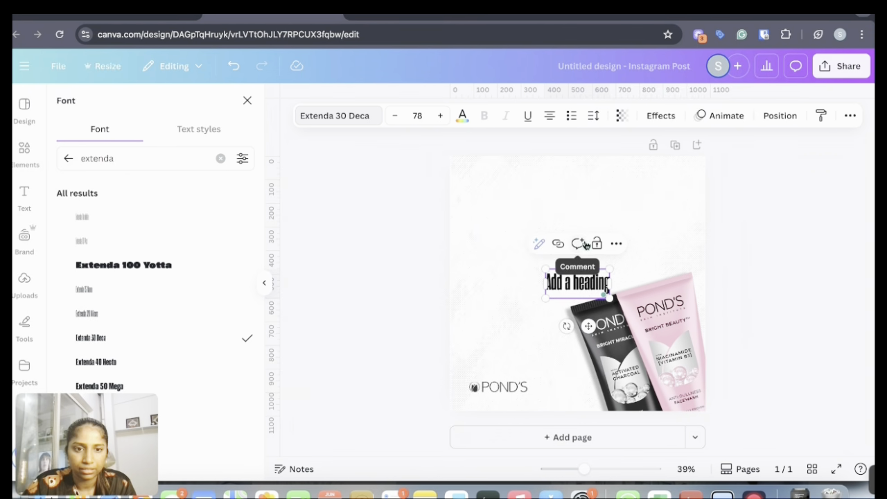
drag(585, 473, 590, 471)
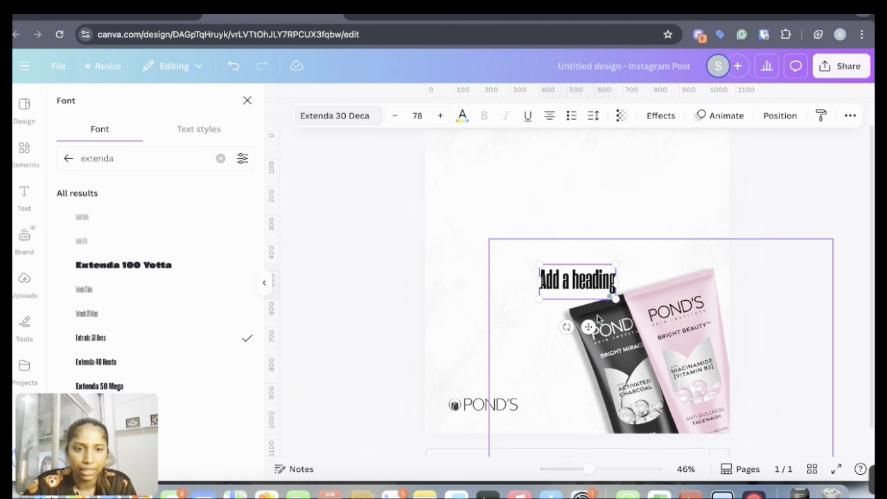
Move the heading box higher on the page and paste "Pure & Simple" as its text
click(808, 257)
drag(577, 283, 570, 224)
click(568, 229)
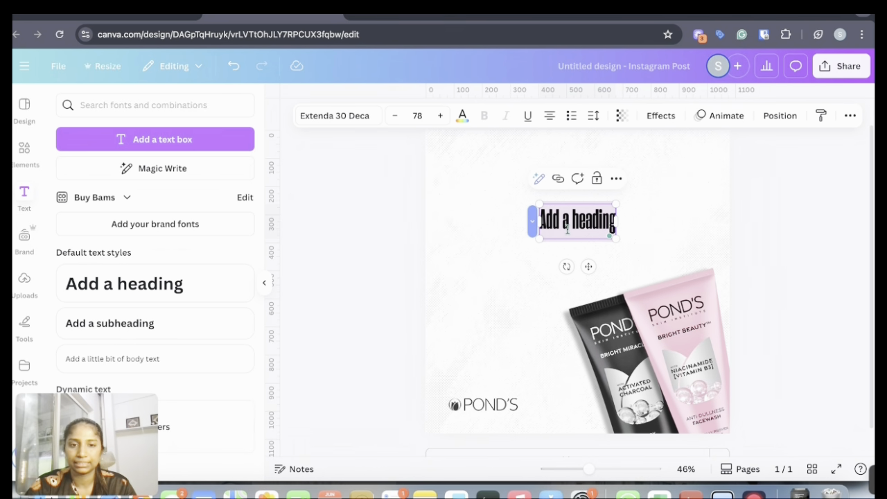
text(Pure & Simple)
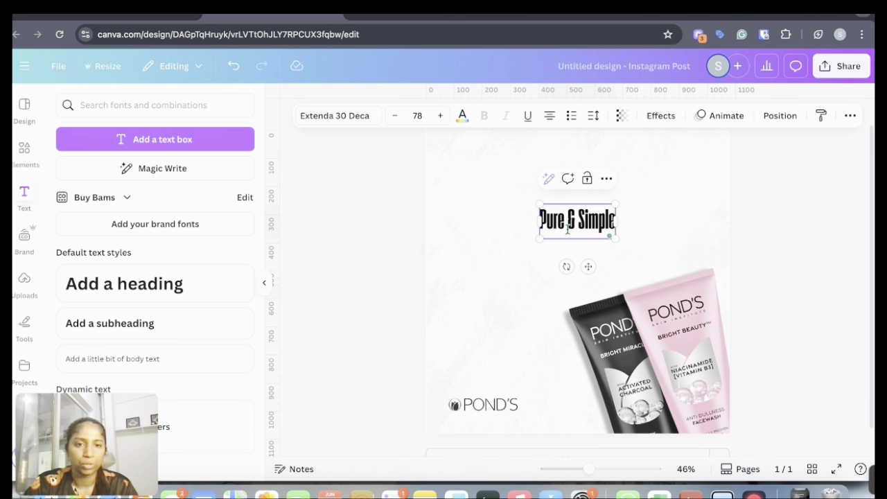
Delete the rest of the heading so only "Pure" remains
drag(570, 220, 488, 232)
key(BackSpace)
double_click(599, 234)
key(BackSpace)
click(799, 257)
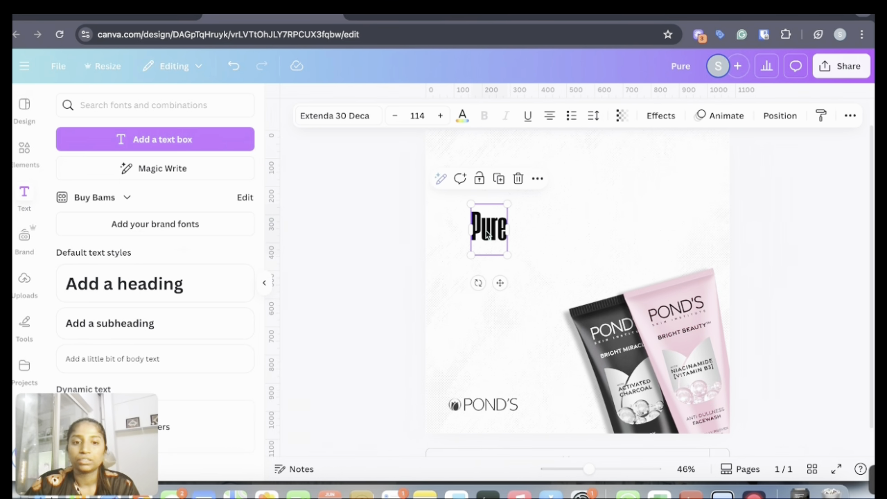
Recolor the heading dark grey #292929 by sampling the black tube with the colour picker
click(462, 118)
click(70, 192)
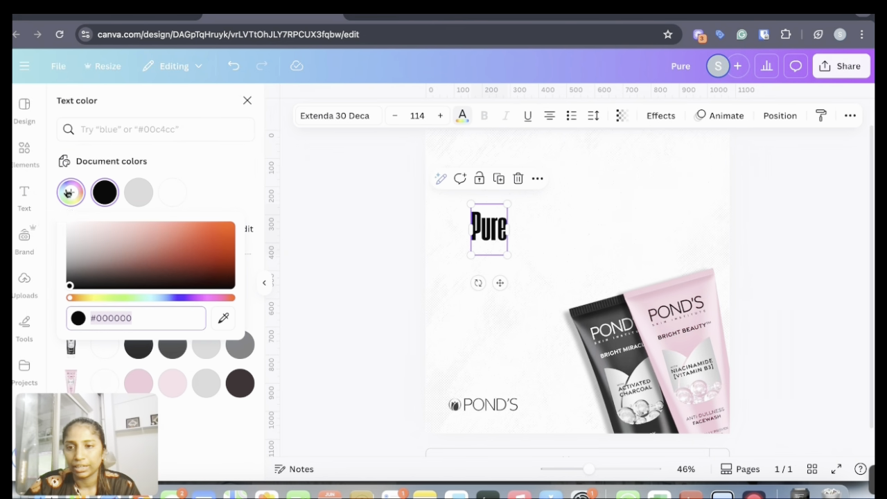
click(224, 323)
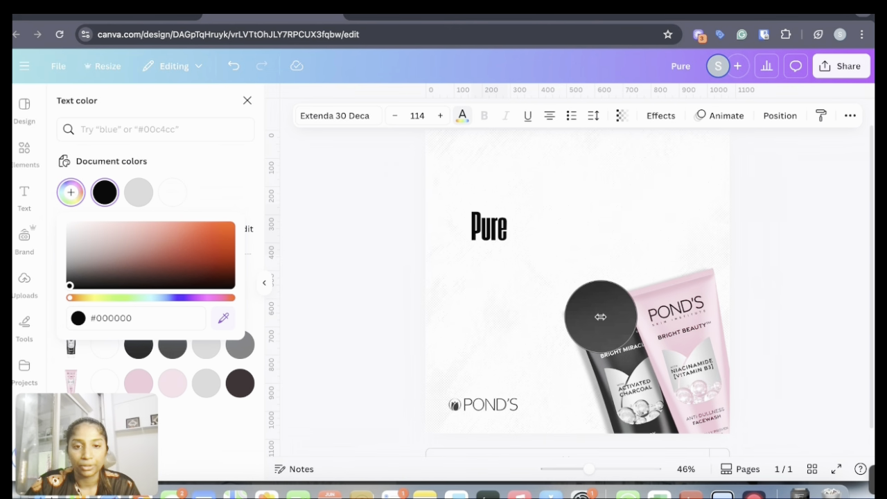
click(600, 317)
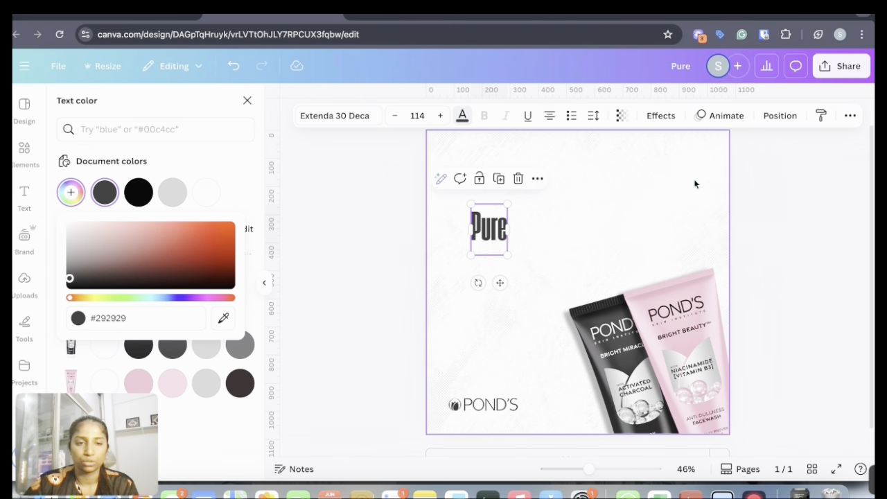
Retype the heading text as PURE in capitals
double_click(491, 227)
key(BackSpace)
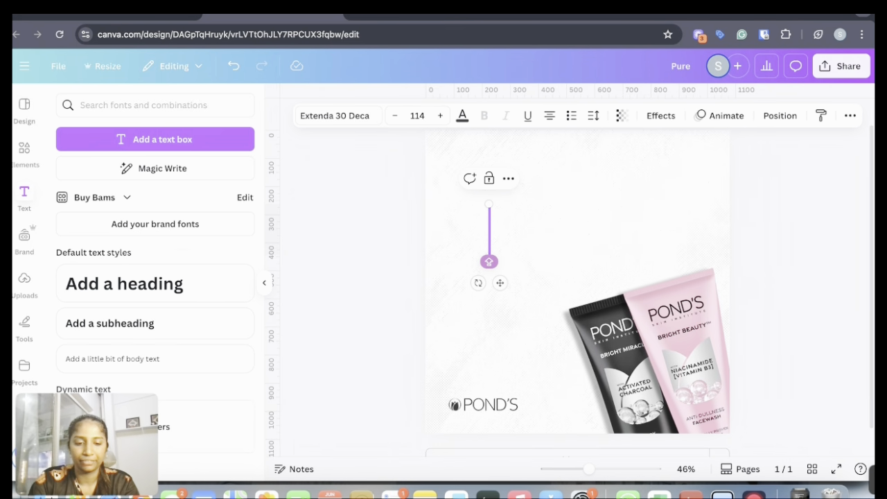
text(Pure)
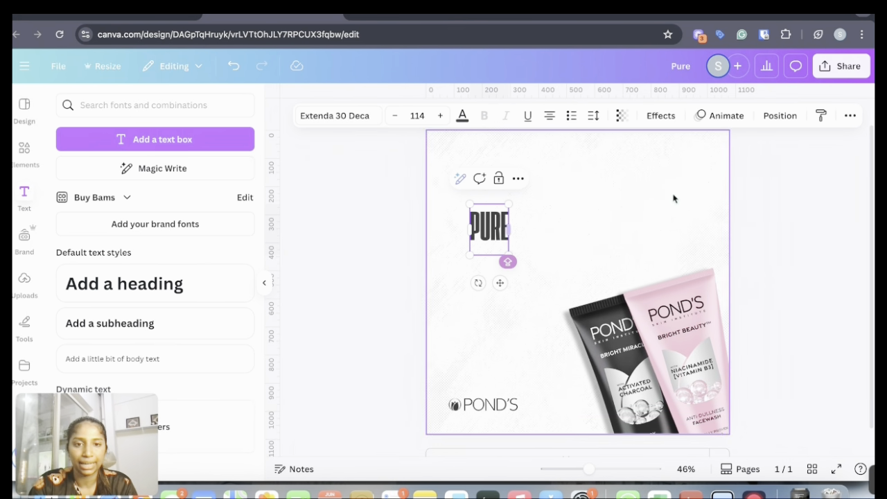
click(778, 245)
Duplicate the PURE text, move the copy to its right and change its text to SIMPLE
click(497, 236)
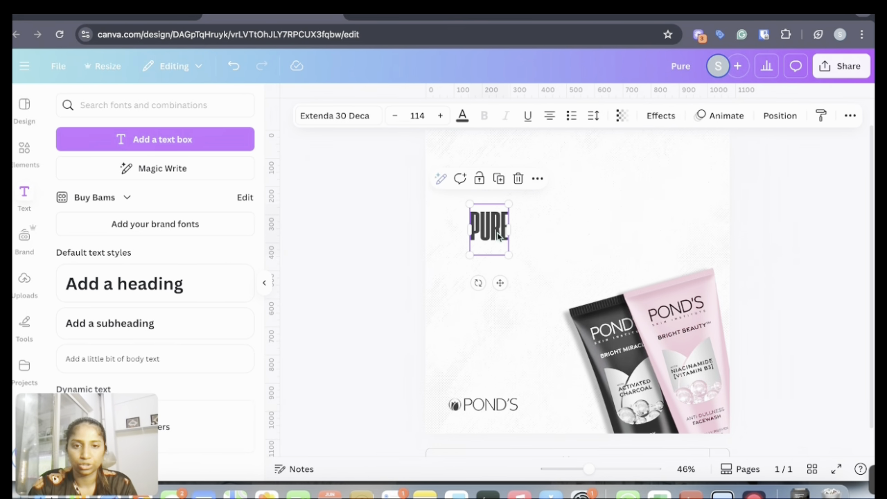
click(498, 180)
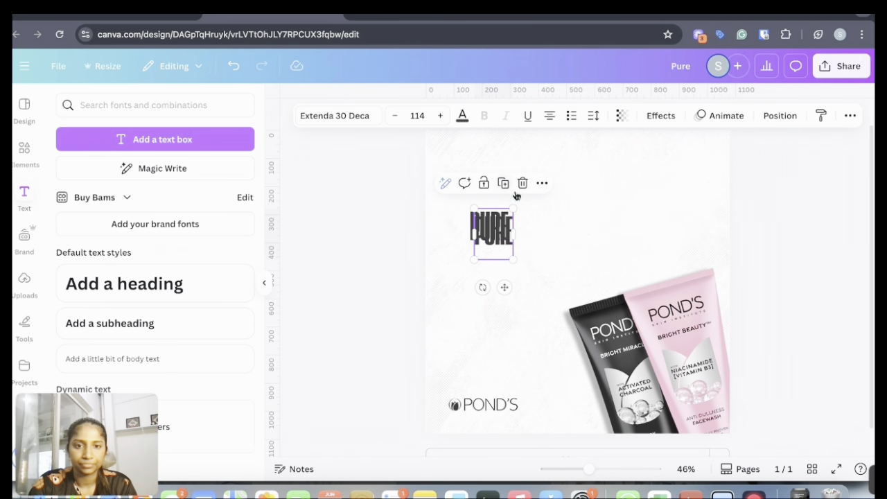
drag(474, 232, 530, 228)
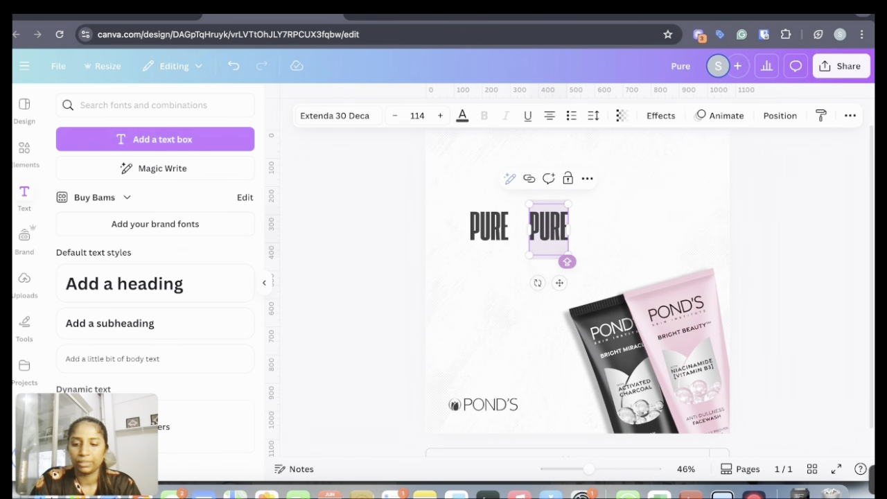
text(SIMPLE)
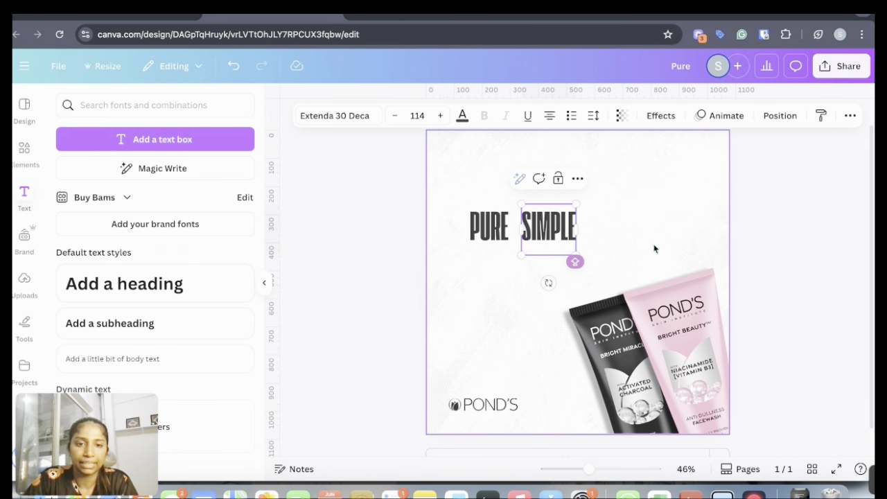
click(654, 248)
Recolor SIMPLE pink #E8A8BD by sampling the pink tube with the colour picker
click(533, 226)
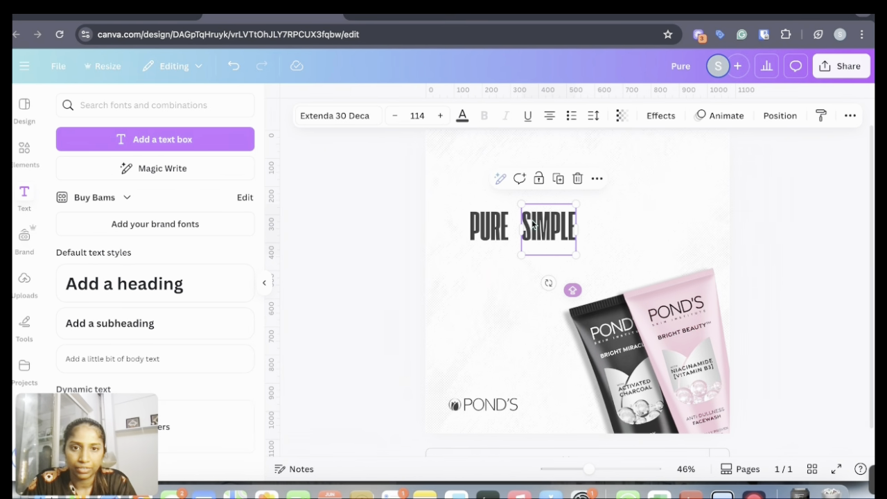
click(462, 116)
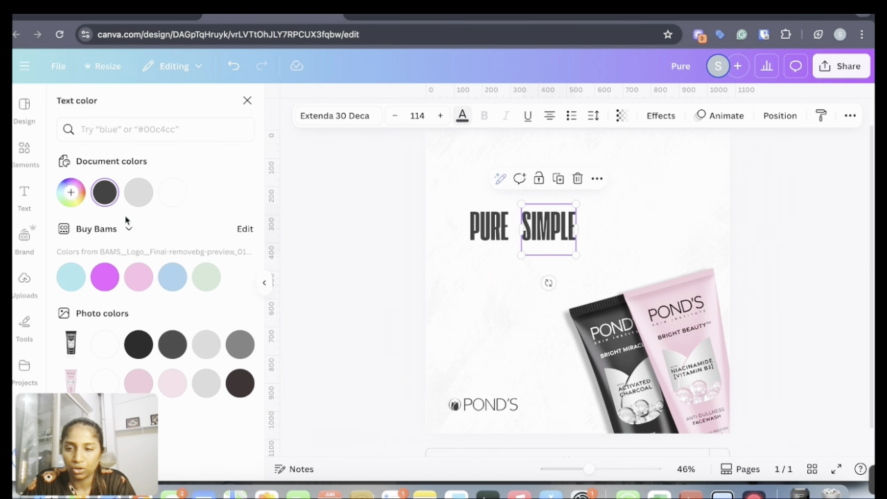
click(67, 195)
click(223, 317)
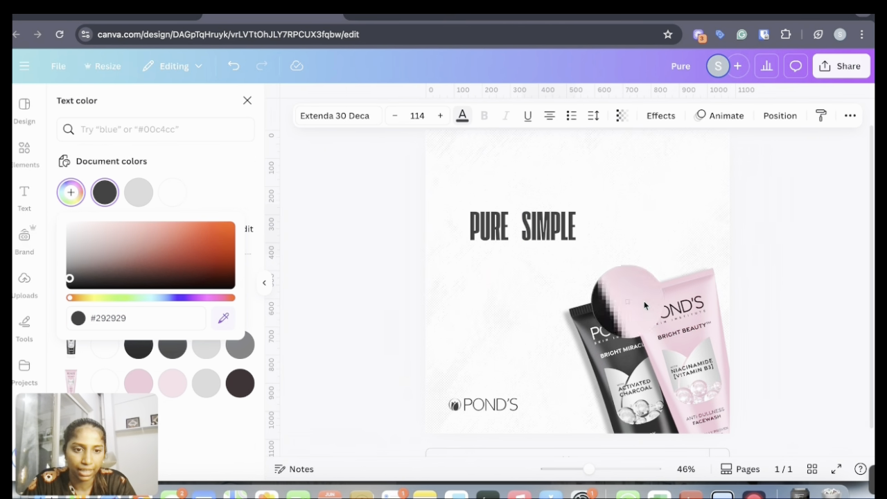
click(686, 299)
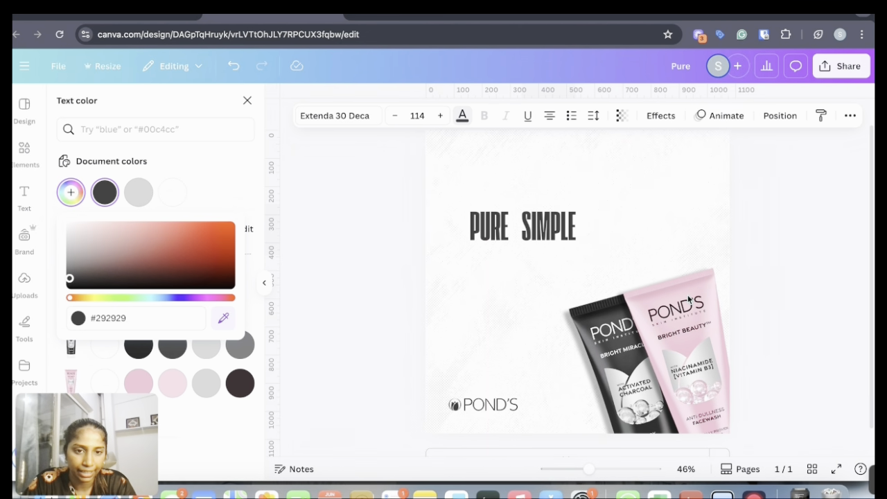
click(784, 191)
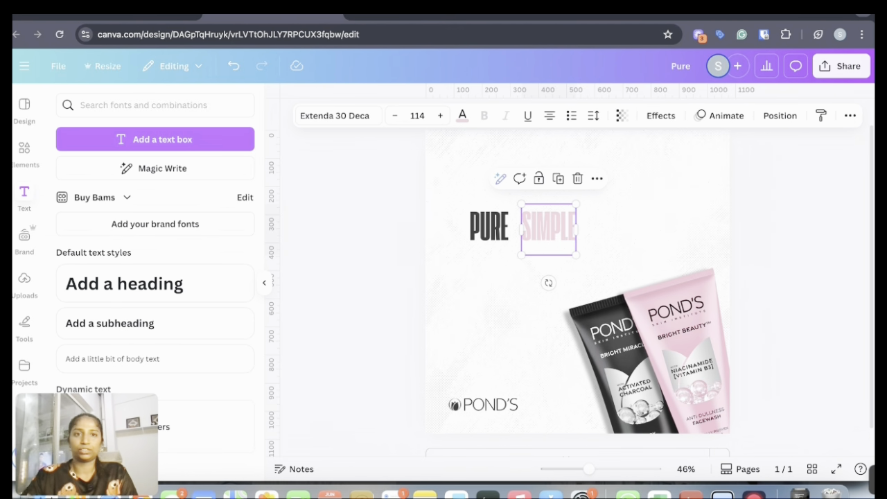
Select PURE and SIMPLE together, enlarge them and rotate them to slant upward to the right
click(654, 258)
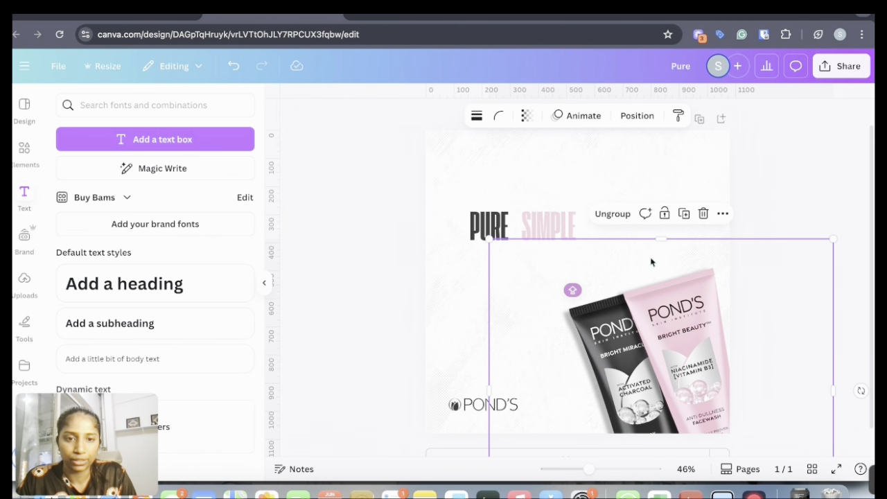
click(553, 223)
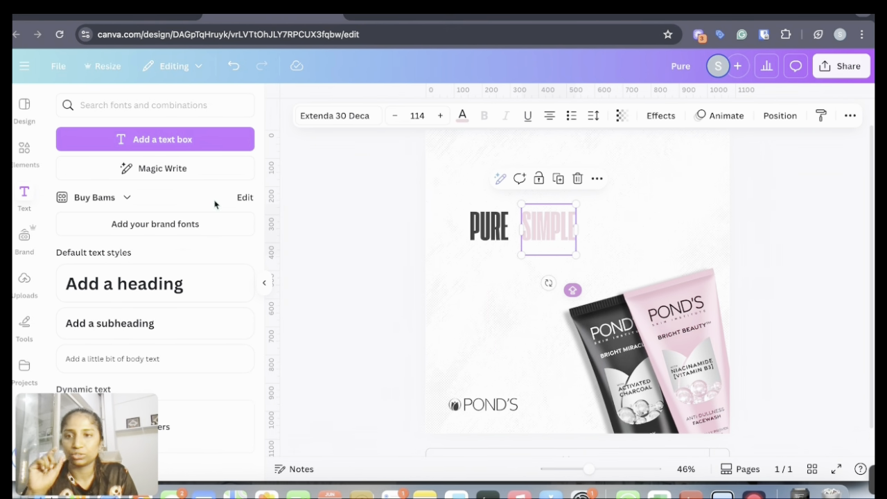
click(717, 220)
drag(460, 218, 710, 243)
drag(576, 255, 589, 261)
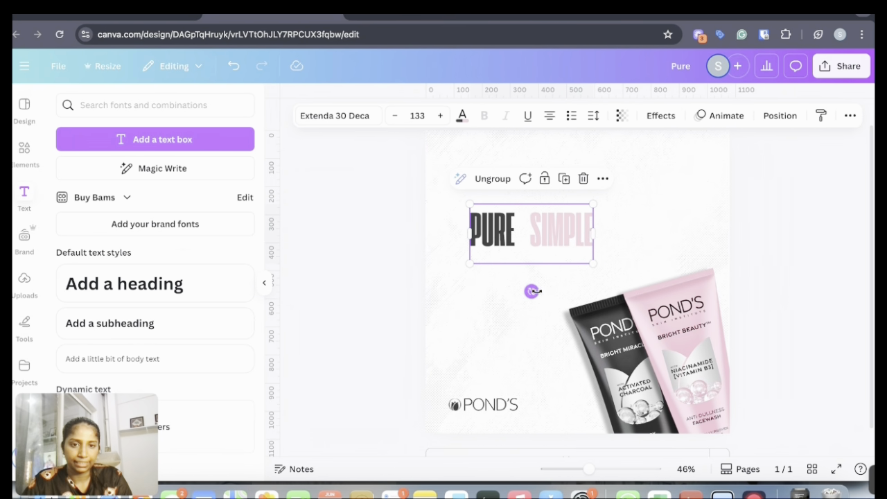
drag(532, 291, 546, 292)
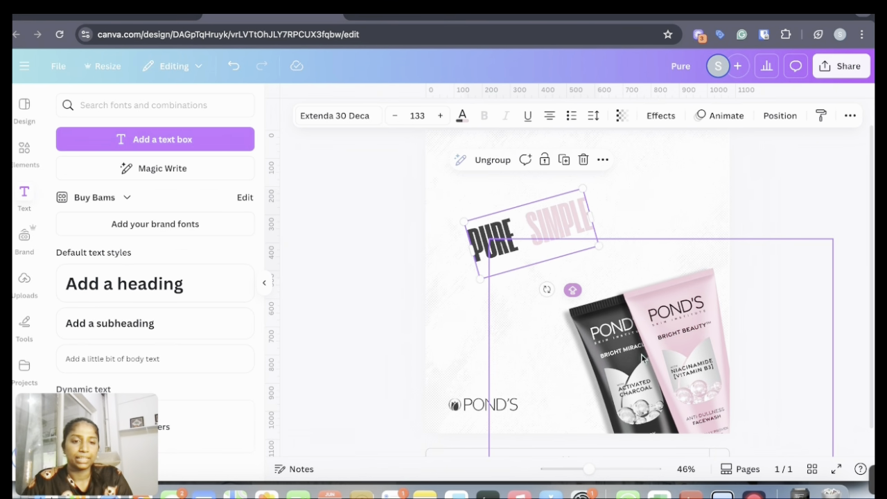
key(ctrl+z)
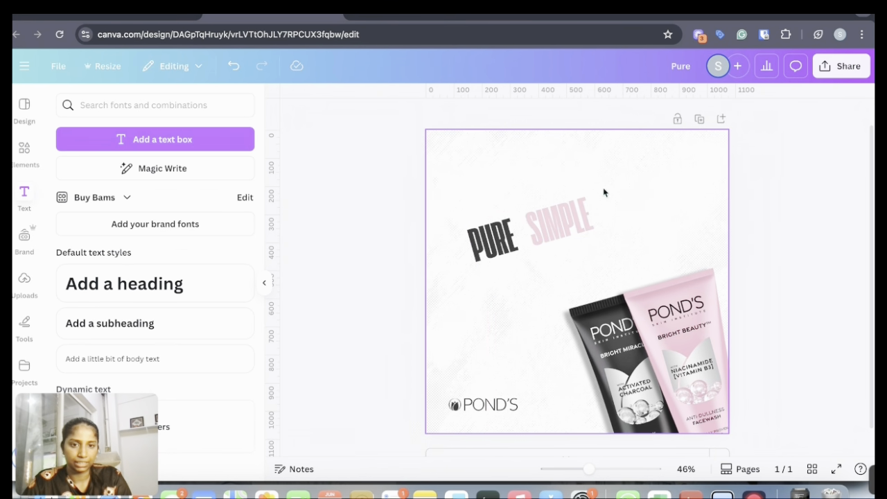
Enlarge the slanted heading to font size 257 and position it just above the two tubes
click(558, 229)
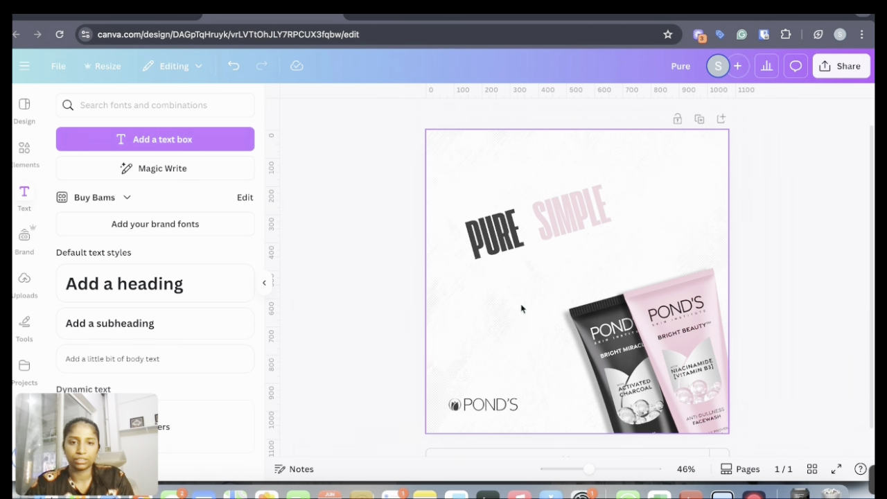
click(561, 218)
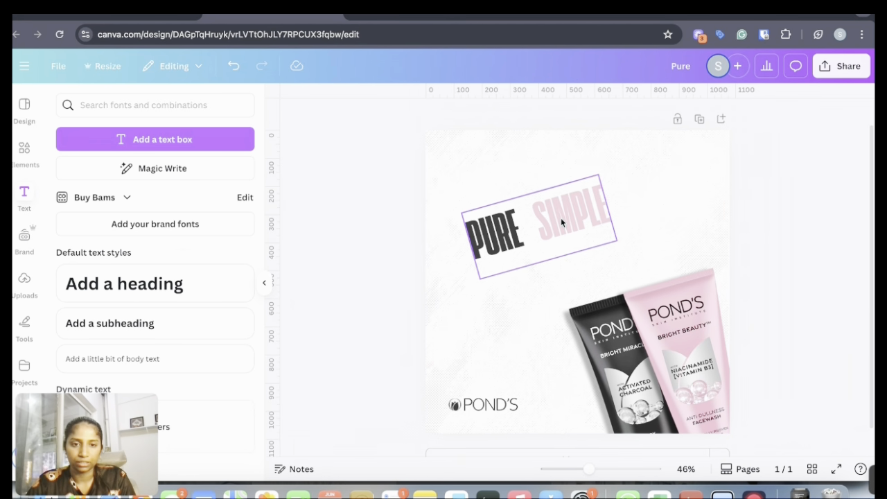
click(571, 232)
drag(571, 231, 601, 249)
drag(501, 244, 465, 240)
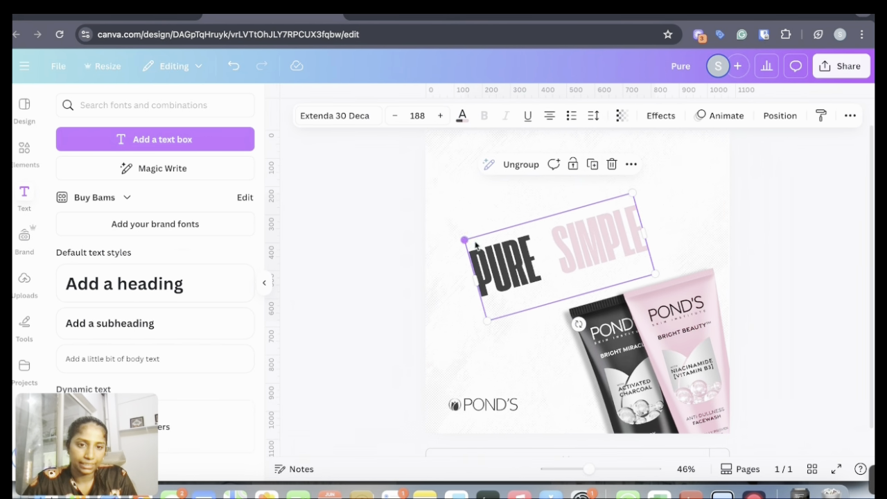
drag(598, 254, 617, 267)
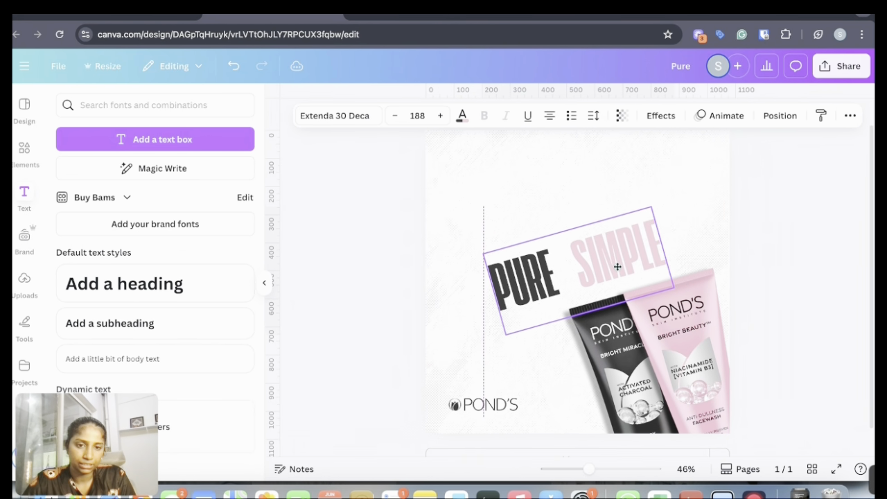
drag(651, 206, 697, 179)
click(635, 252)
drag(629, 248, 632, 254)
click(811, 270)
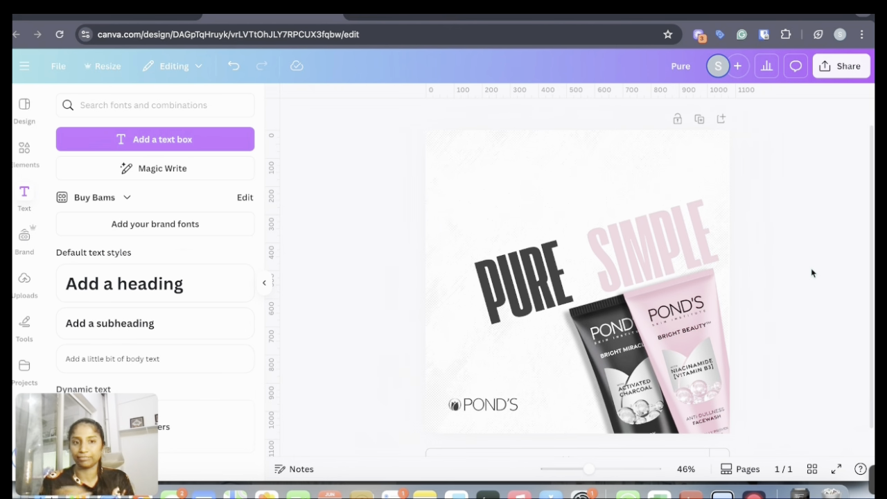
Select SIMPLE and apply the Shadow text effect after trying Lift, Hollow, Splice and Outline
click(663, 256)
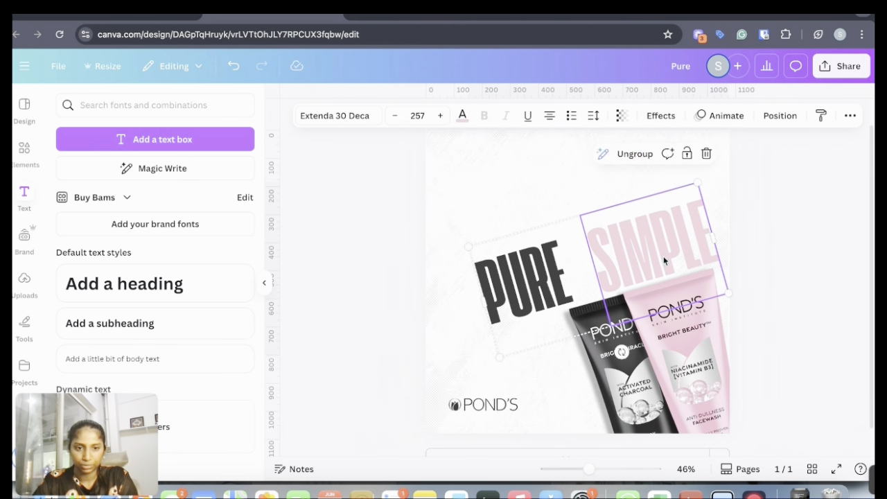
click(760, 270)
click(680, 243)
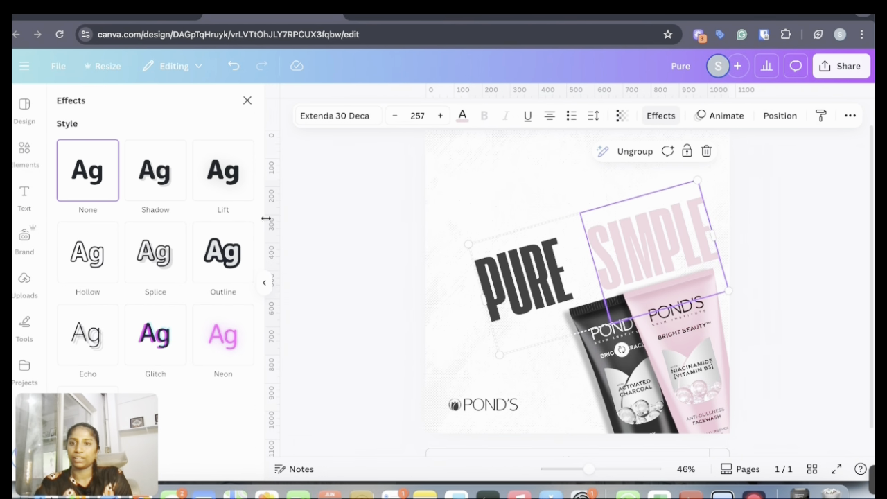
click(224, 171)
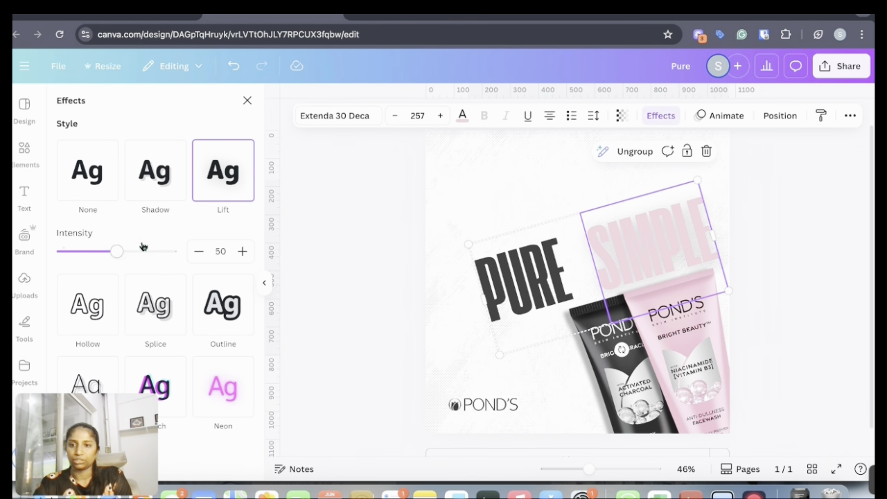
drag(115, 252, 61, 253)
click(102, 307)
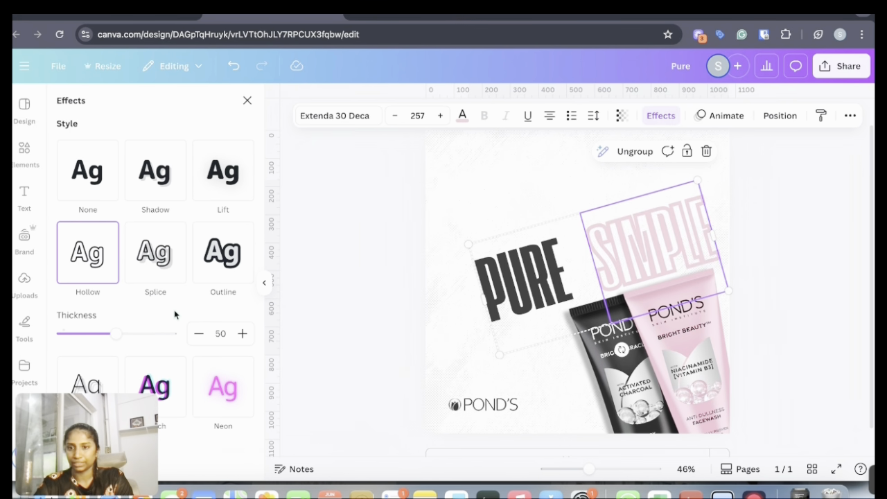
click(159, 256)
click(226, 246)
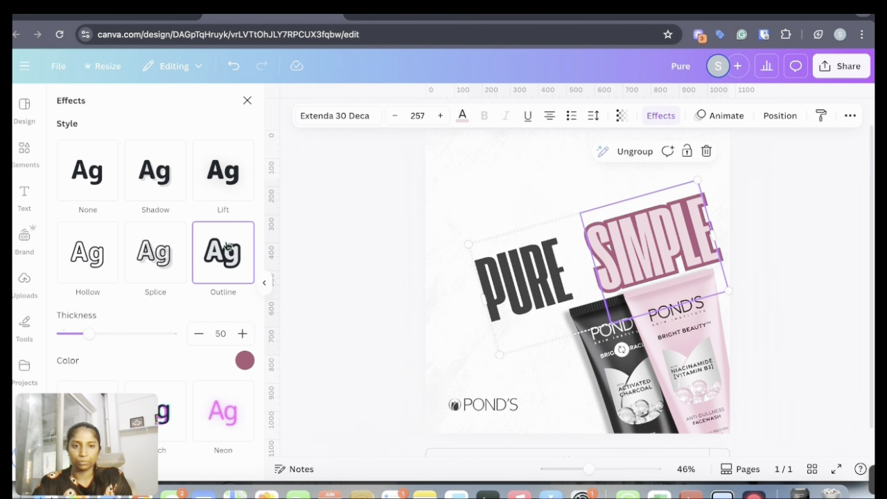
scroll(226, 245, down, 3)
scroll(208, 215, up, 3)
click(167, 176)
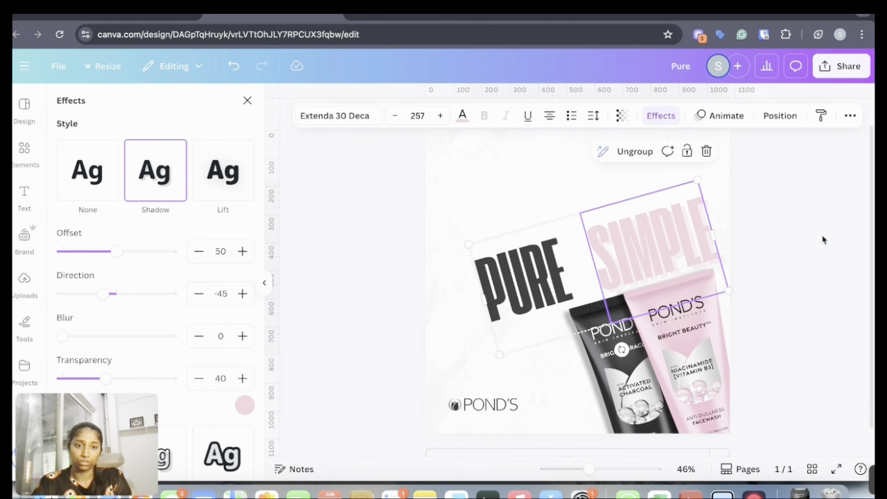
click(248, 101)
Apply the Shadow text effect to PURE and lower its transparency to 17
click(525, 273)
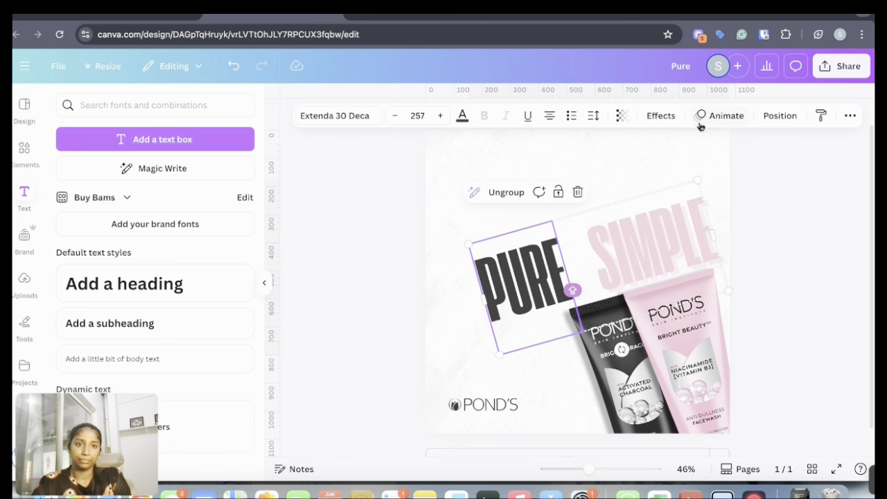
click(659, 115)
click(152, 189)
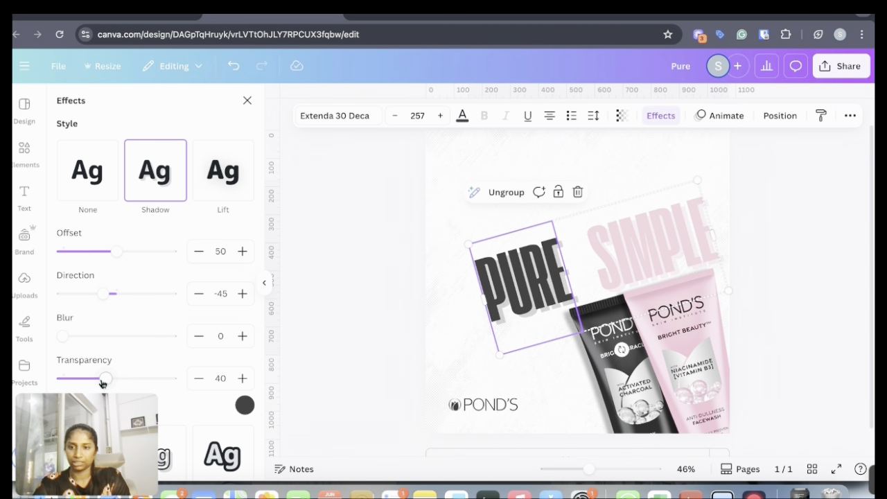
drag(104, 379, 81, 386)
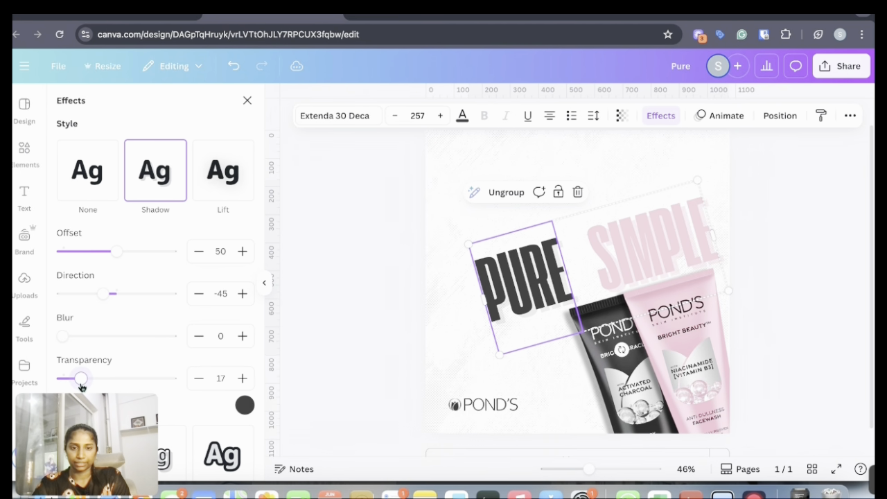
Set the shadow transparency of SIMPLE to 27
click(582, 260)
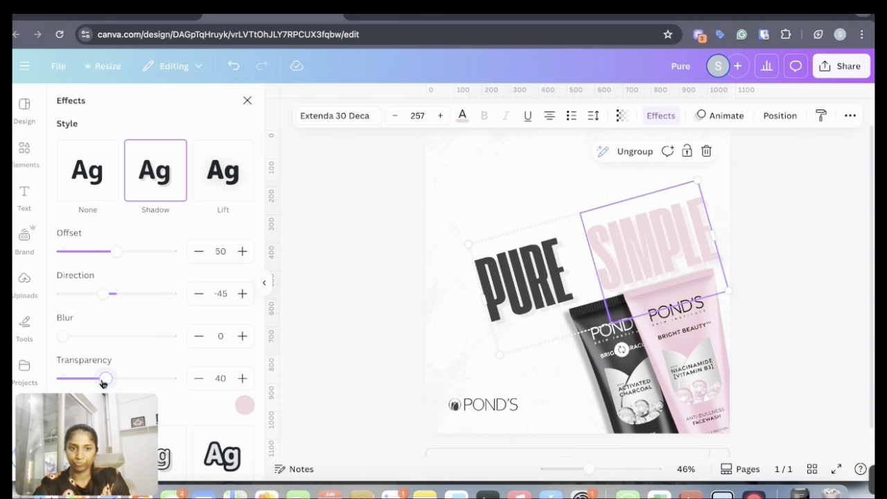
mouse_move(103, 383)
mouse_down()
mouse_move(75, 380)
mouse_move(92, 380)
mouse_up()
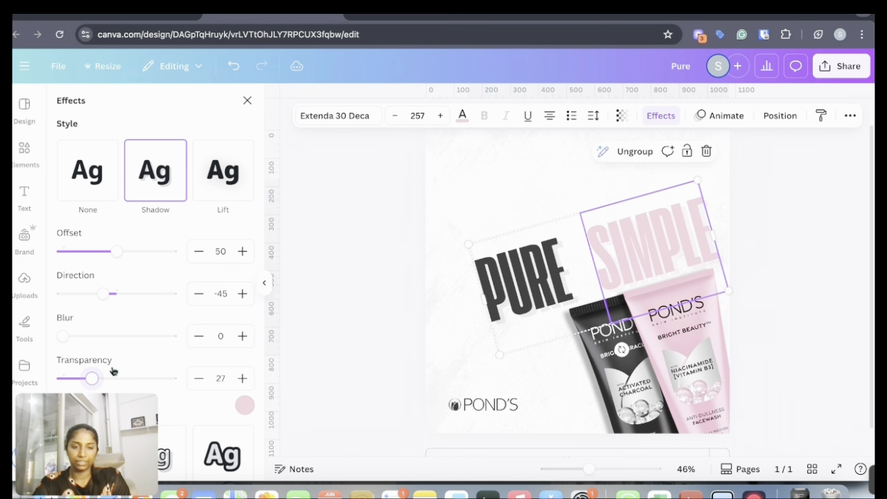
click(839, 227)
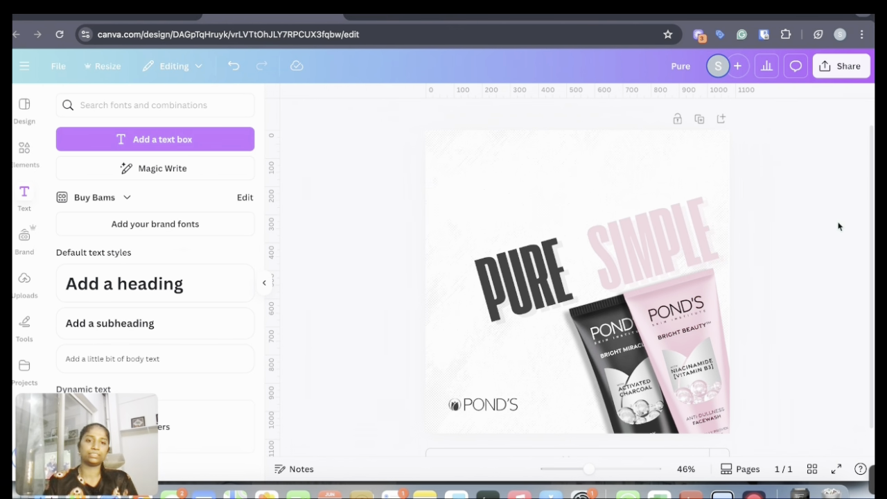
Change the text colour of SIMPLE to the dark grey document colour
double_click(640, 234)
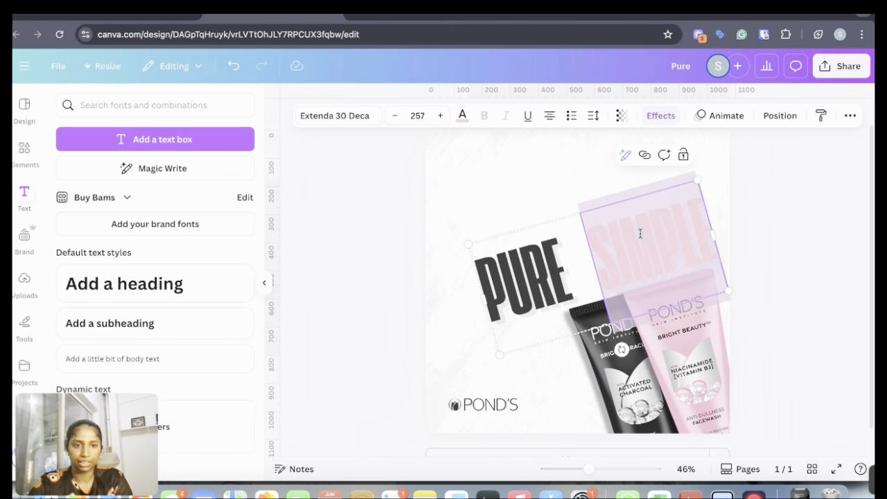
click(462, 116)
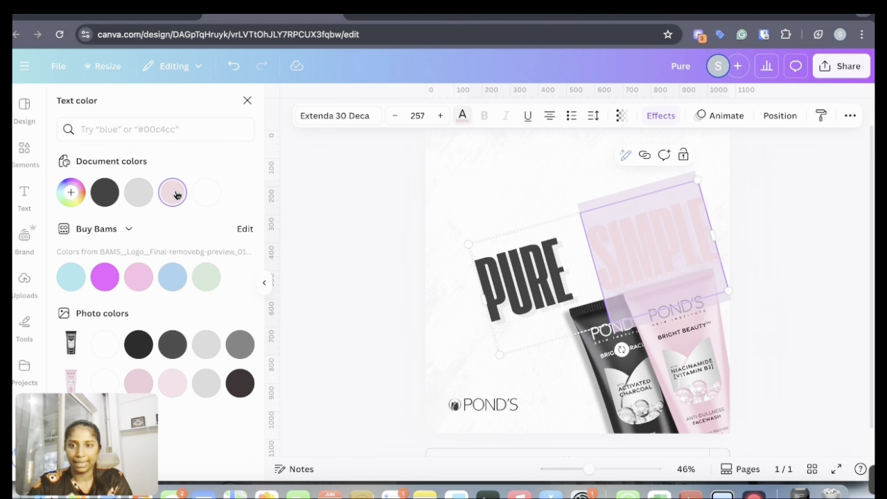
click(105, 193)
click(797, 291)
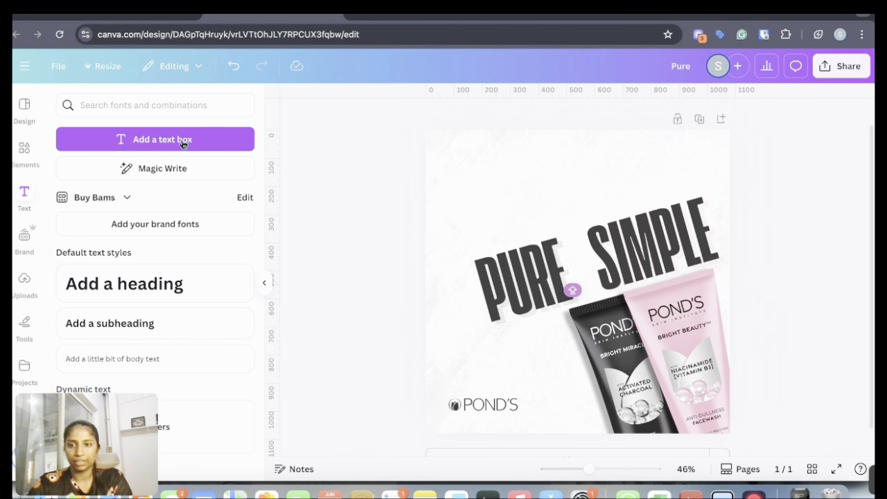
Add a heading with the text "&", set its font to Monument and place it between PURE and SIMPLE
click(160, 284)
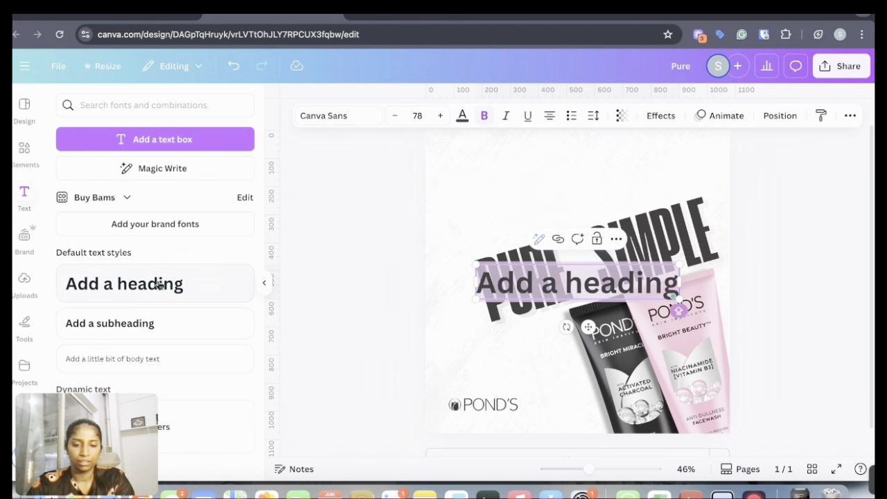
key(BackSpace)
text(&)
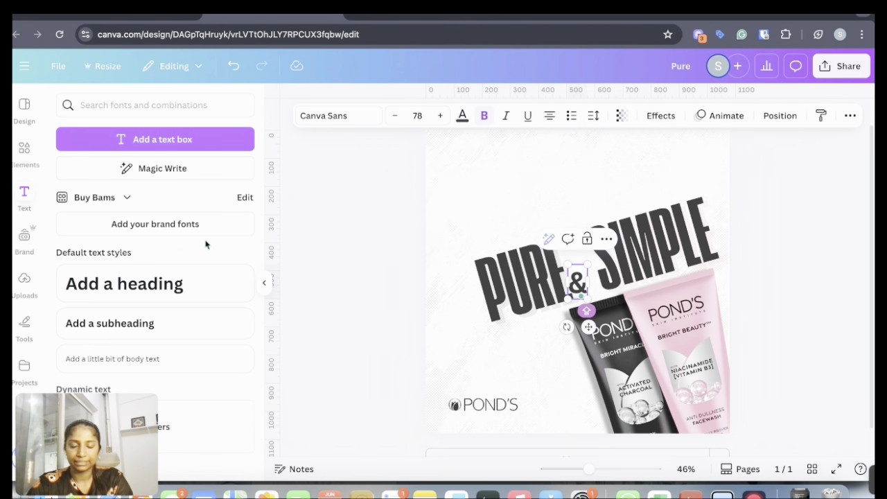
click(323, 118)
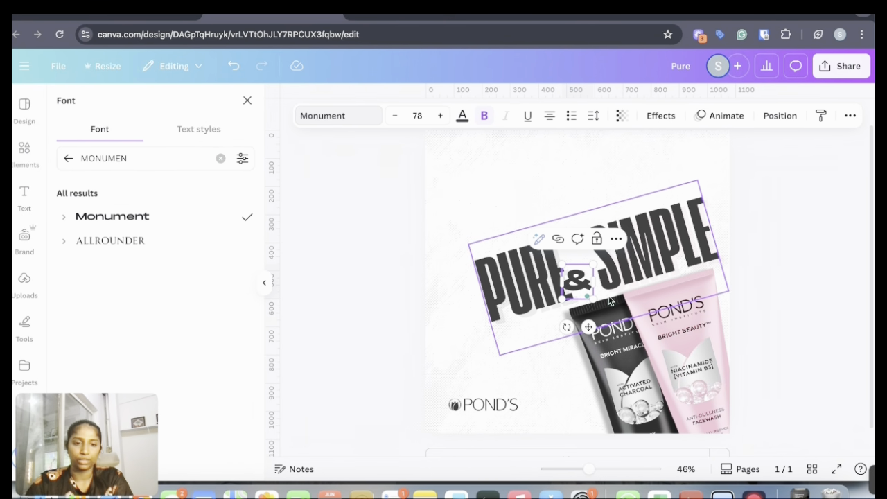
drag(585, 327, 588, 304)
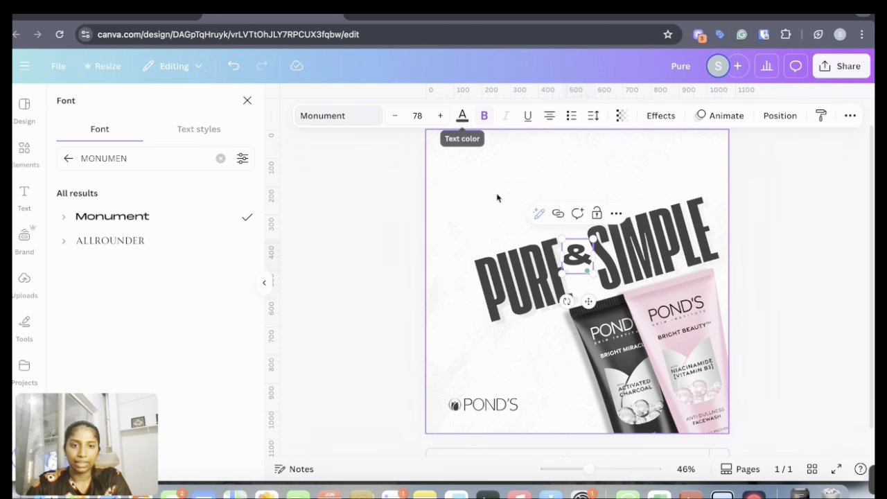
Colour the "&" with the pink sampled from the pink tube, #E9A4BB
click(462, 115)
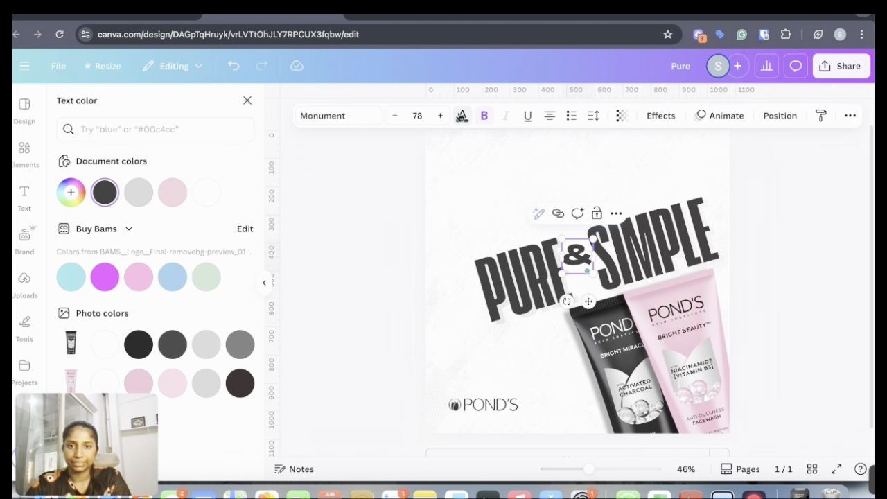
click(167, 205)
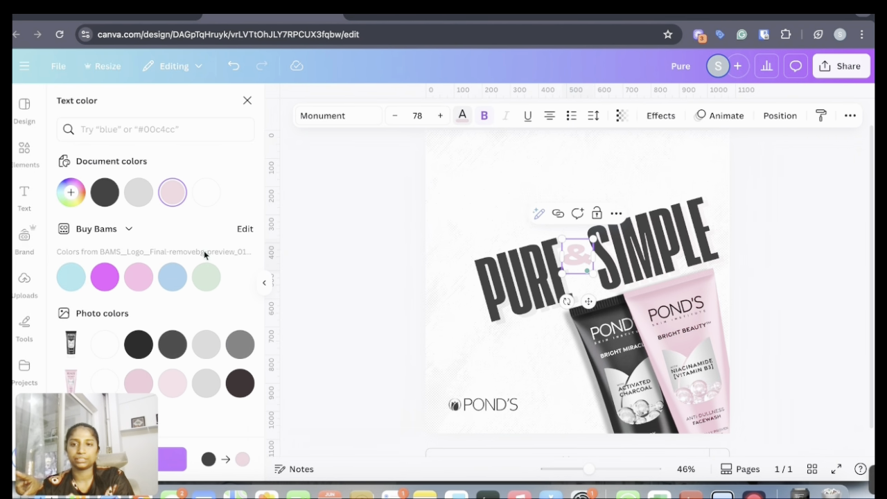
click(71, 192)
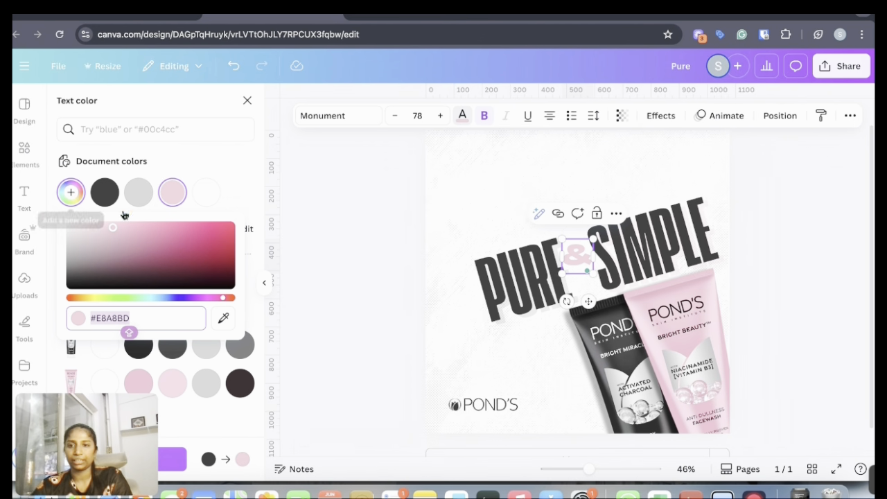
click(223, 317)
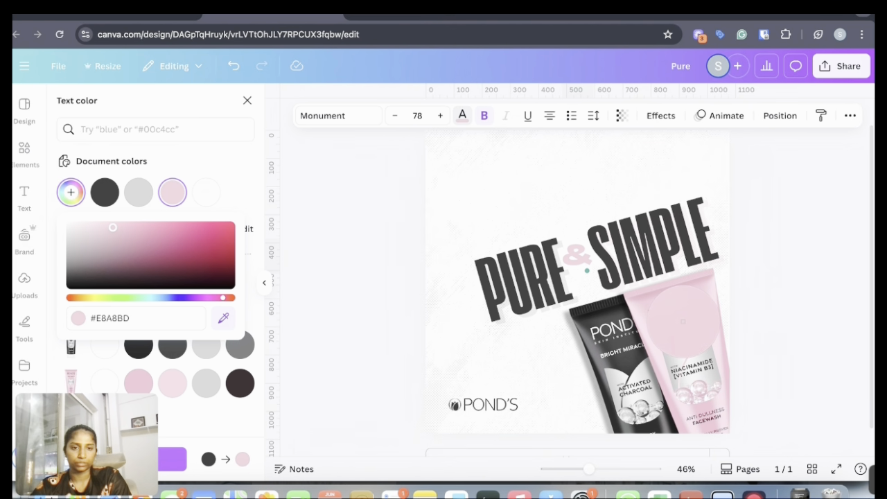
click(683, 321)
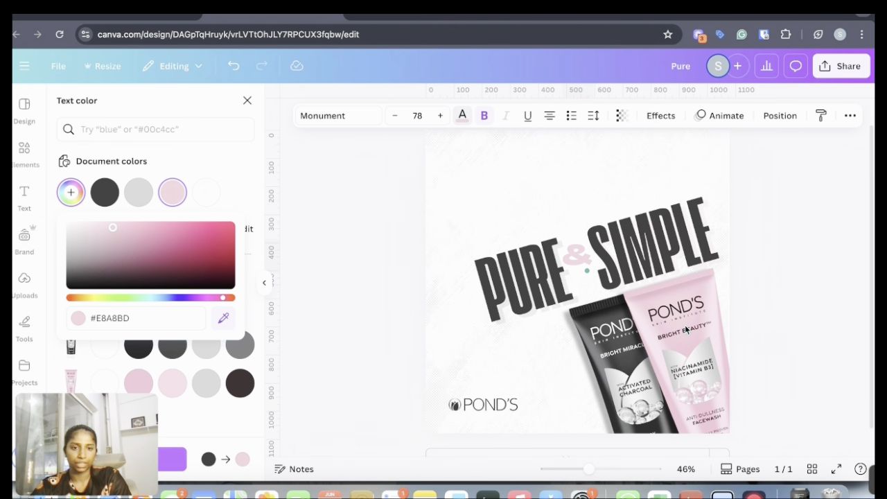
click(347, 277)
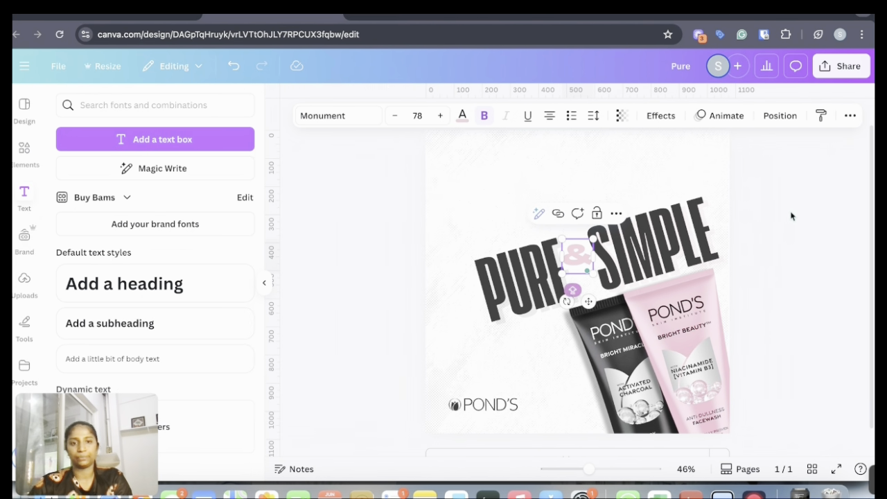
Enlarge the "&" to font size 113 and rotate it to follow the heading's slant
click(791, 215)
mouse_move(576, 254)
mouse_down()
mouse_move(574, 234)
mouse_move(576, 255)
mouse_up()
drag(579, 304, 590, 303)
drag(589, 245, 599, 228)
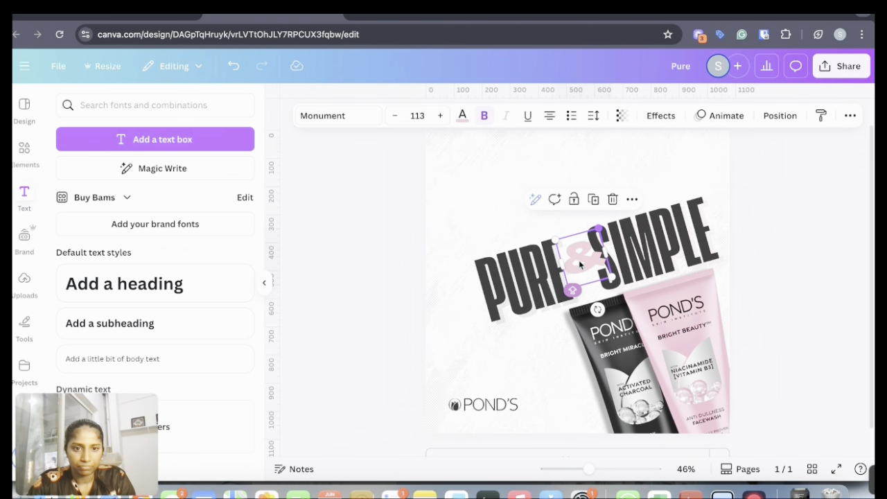
drag(579, 264, 578, 263)
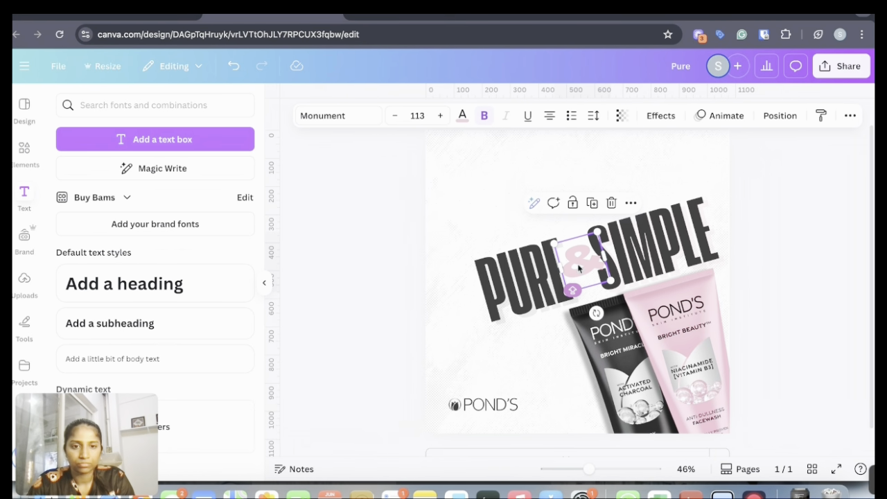
Apply the Outline effect to the "&" with thickness 32 and a white outline colour
click(662, 115)
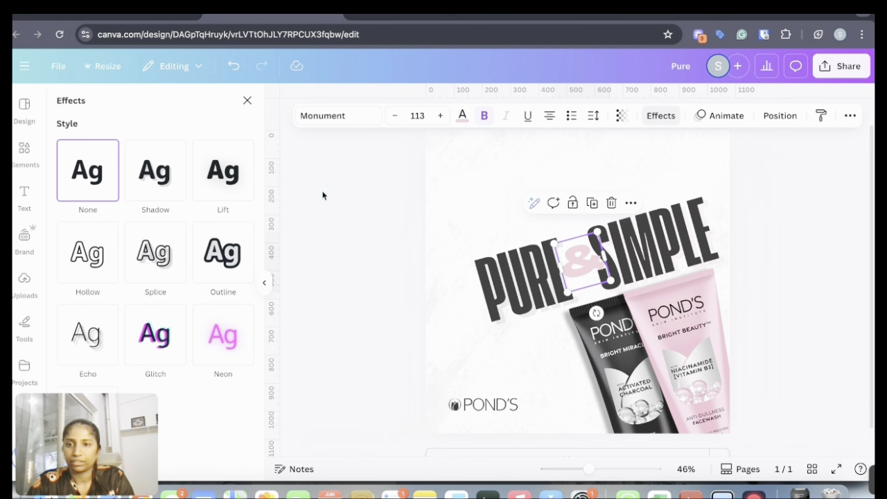
click(239, 255)
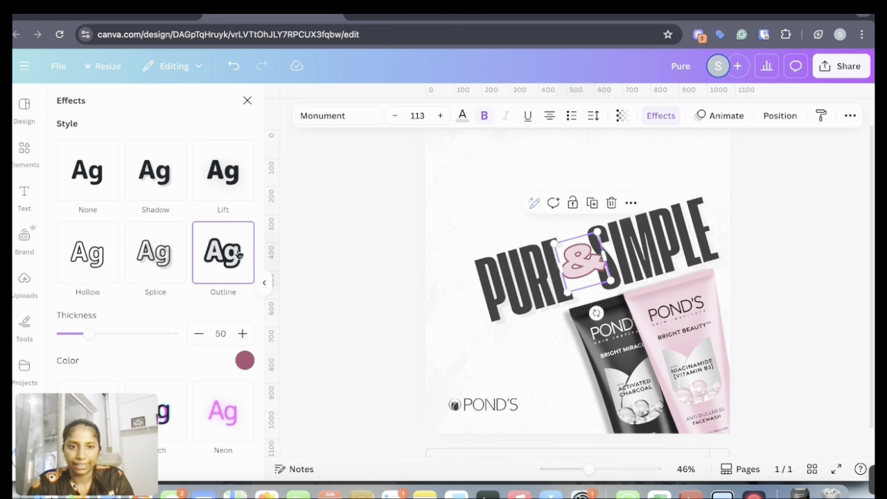
drag(89, 333, 79, 334)
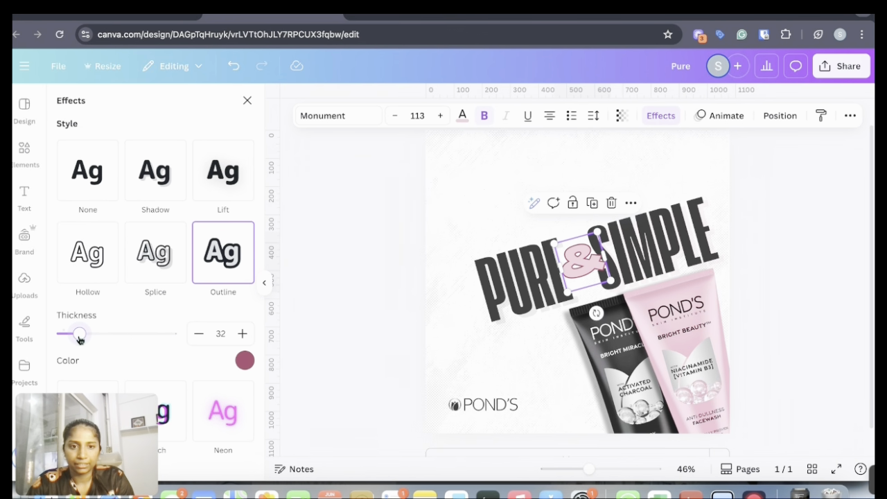
click(245, 361)
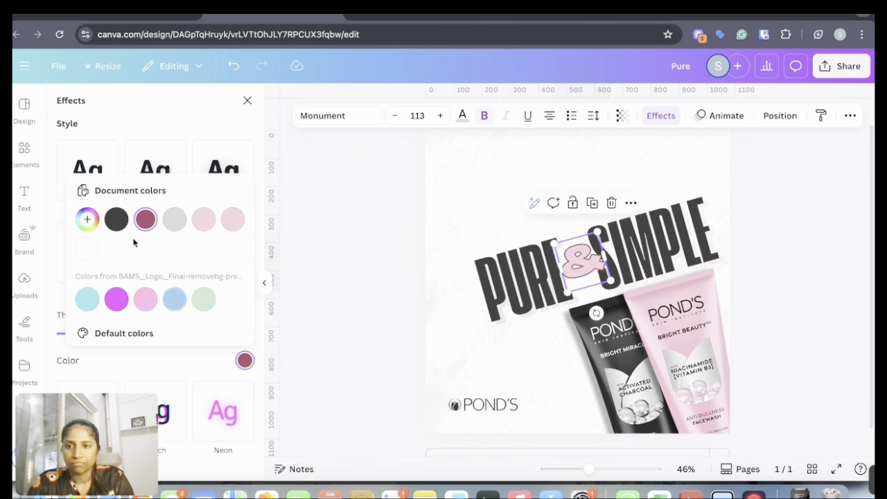
click(85, 257)
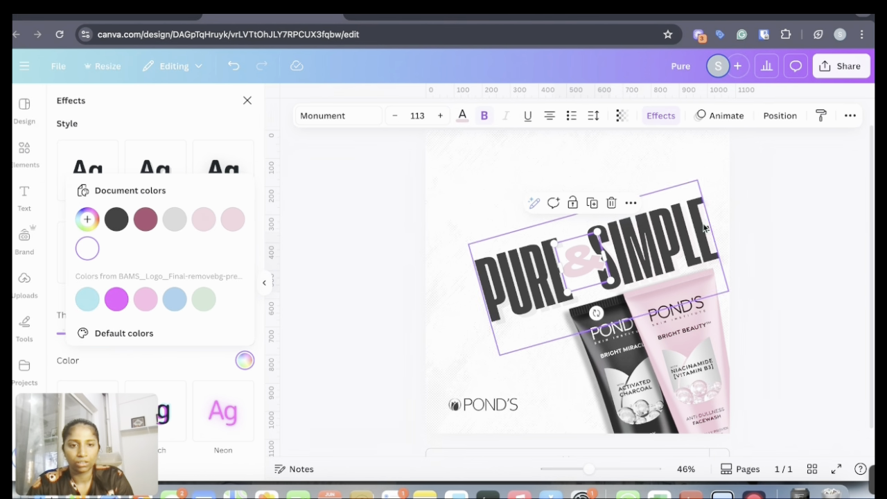
click(816, 258)
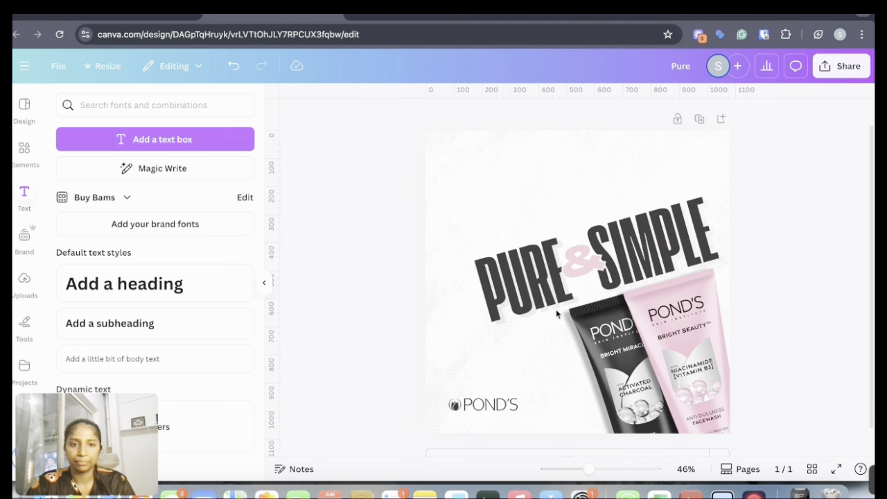
Duplicate the "&", move the copy above SIMPLE and change its text to "but effortlessly"
click(579, 261)
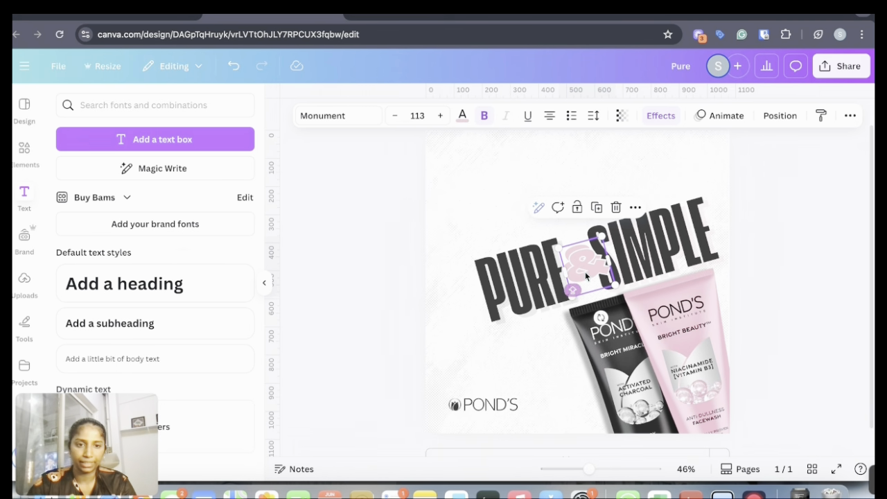
drag(586, 274, 520, 231)
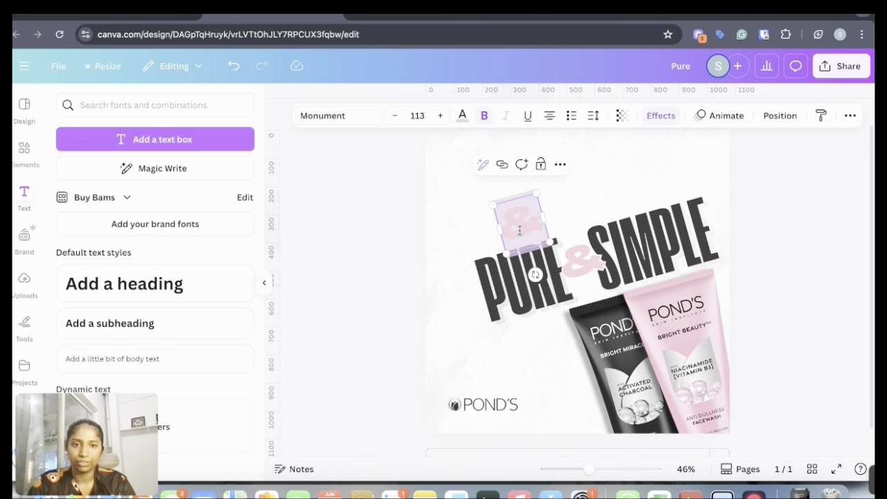
key(BackSpace)
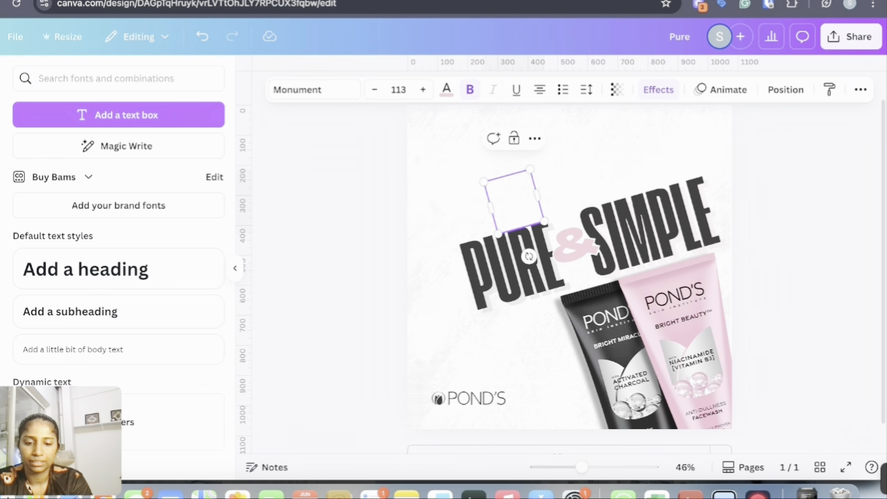
text(B)
key(BackSpace)
text(BUTA)
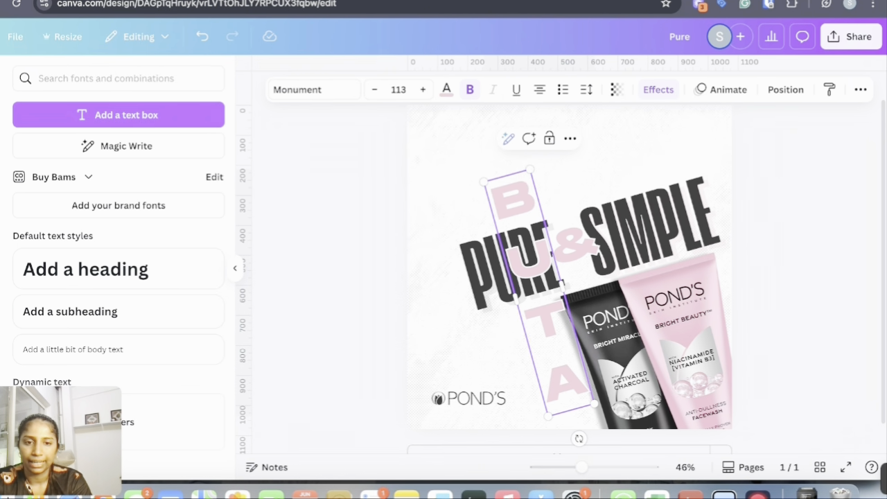
key(BackSpace)
key(BackSpace)
key(BackSpace)
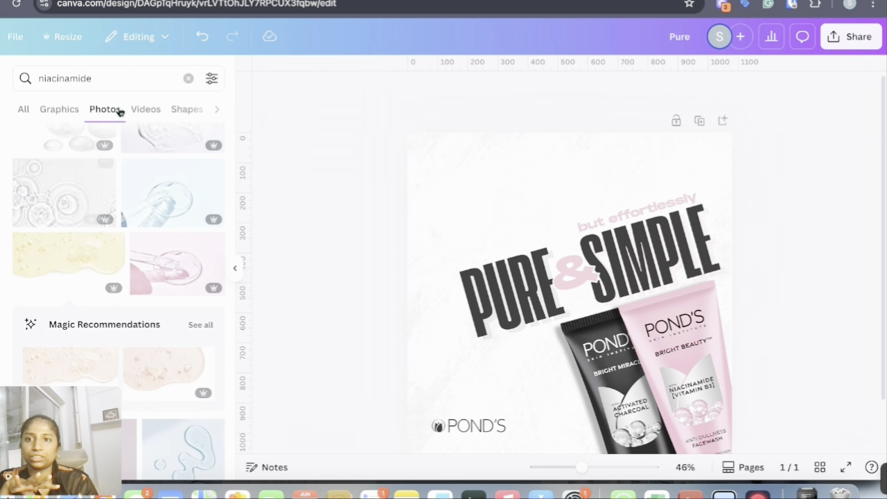
Add the charcoal rocks image from recently used elements, shrink it and place it tilted in the upper-left corner
click(189, 77)
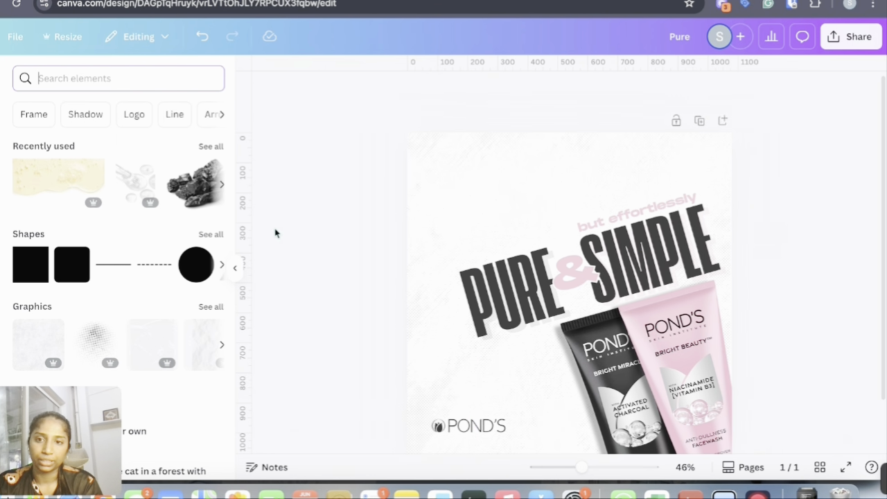
scroll(184, 193, right, 3)
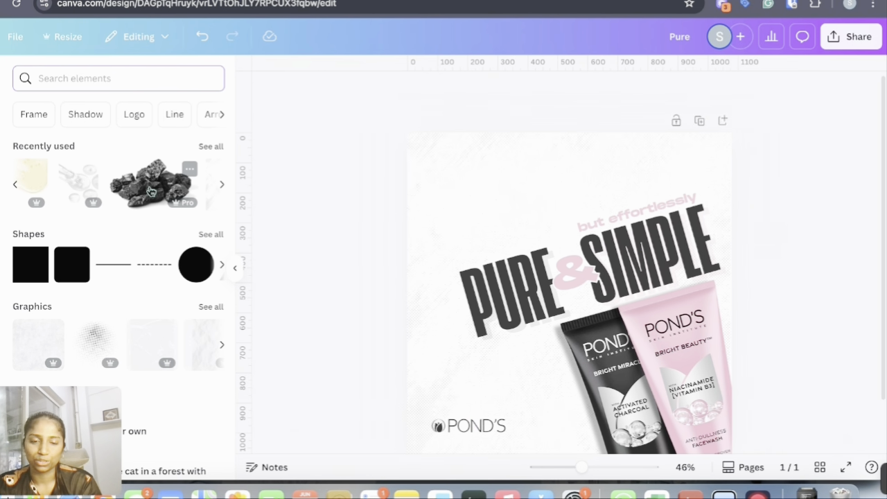
click(151, 191)
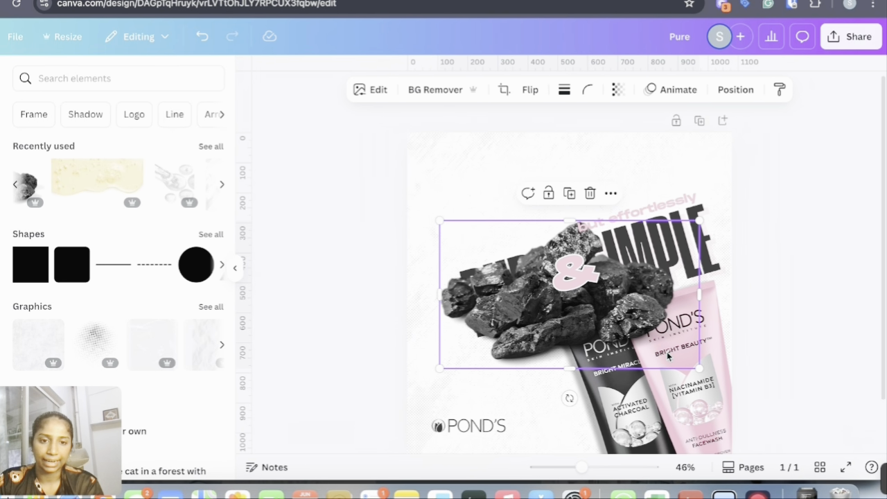
drag(699, 367, 582, 287)
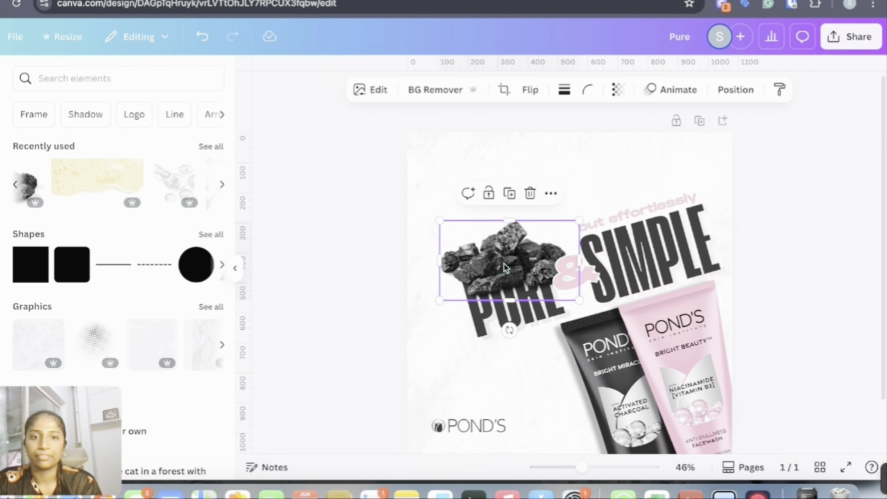
drag(505, 260, 495, 199)
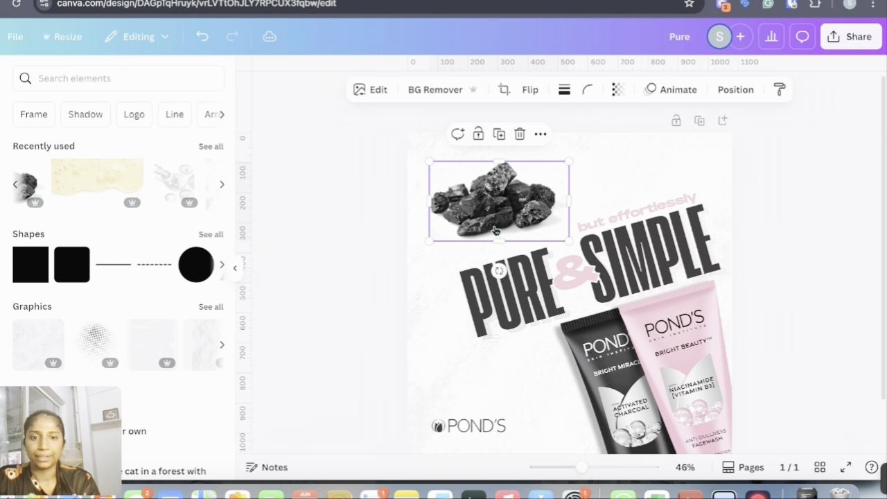
drag(500, 269, 519, 268)
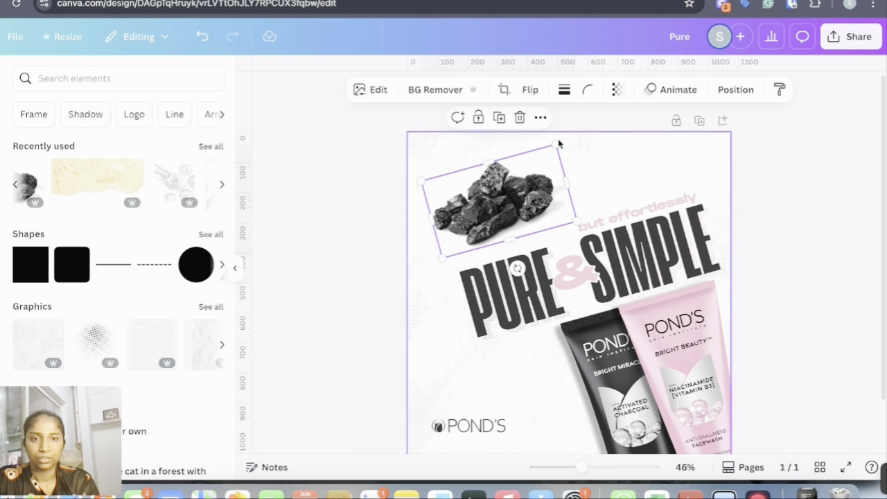
Tilt the charcoal rocks image a little further and apply a Drop shadow to it
drag(557, 145, 567, 129)
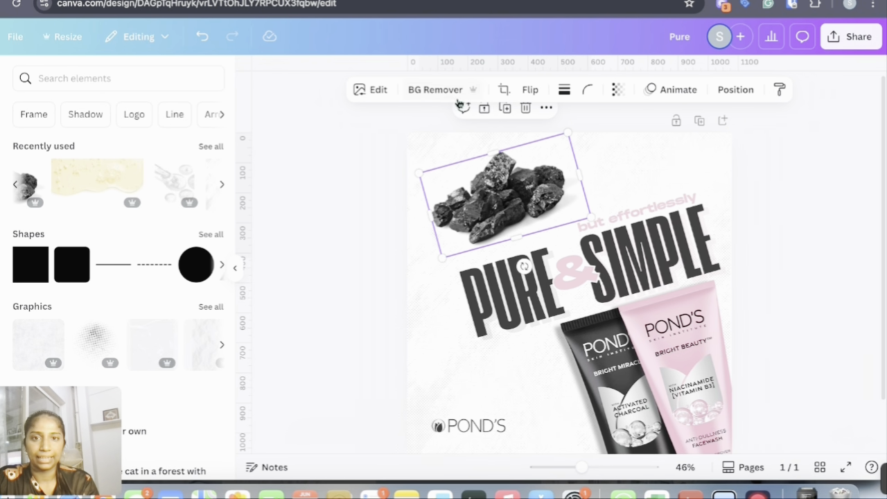
click(372, 90)
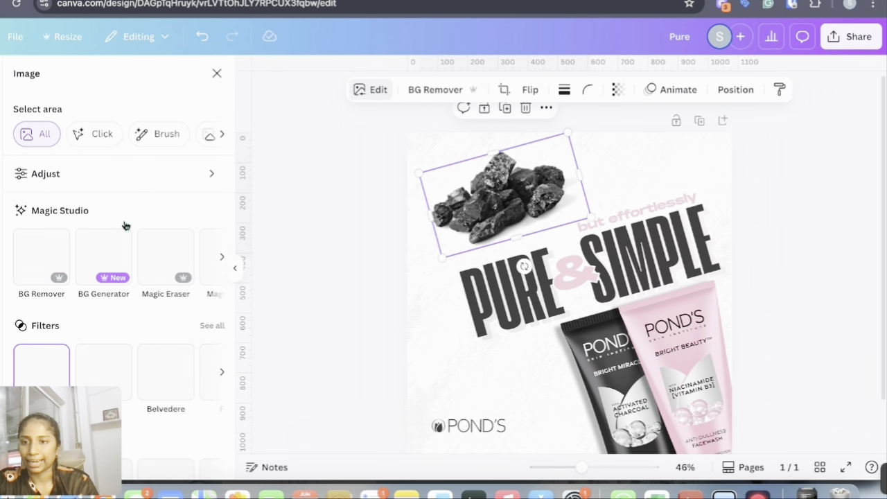
scroll(43, 299, down, 3)
click(43, 299)
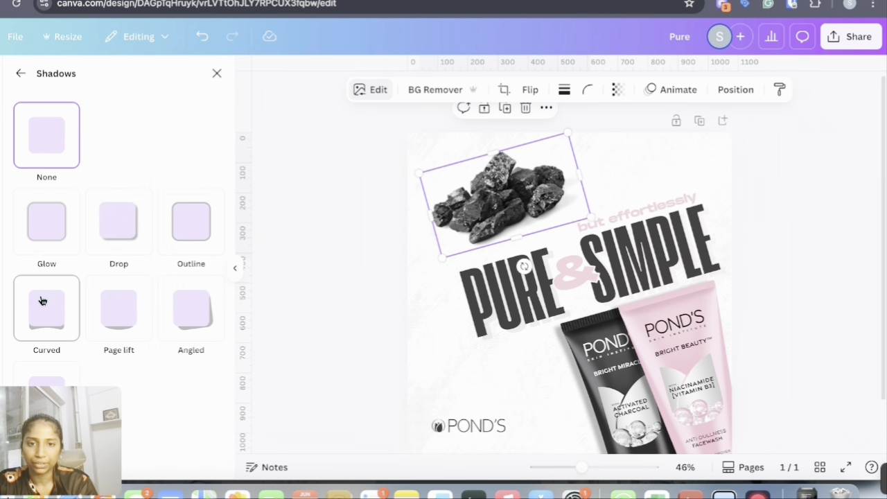
click(135, 227)
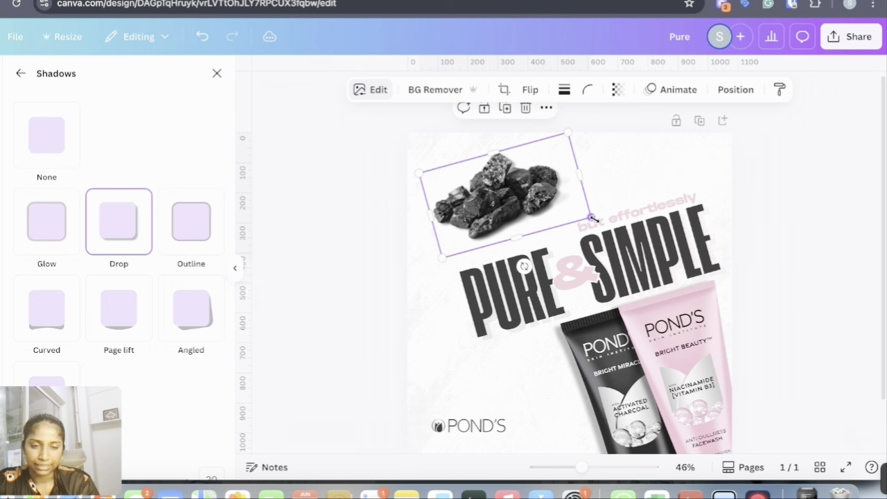
Enlarge the charcoal rocks image slightly from its lower-right corner
drag(592, 216, 624, 223)
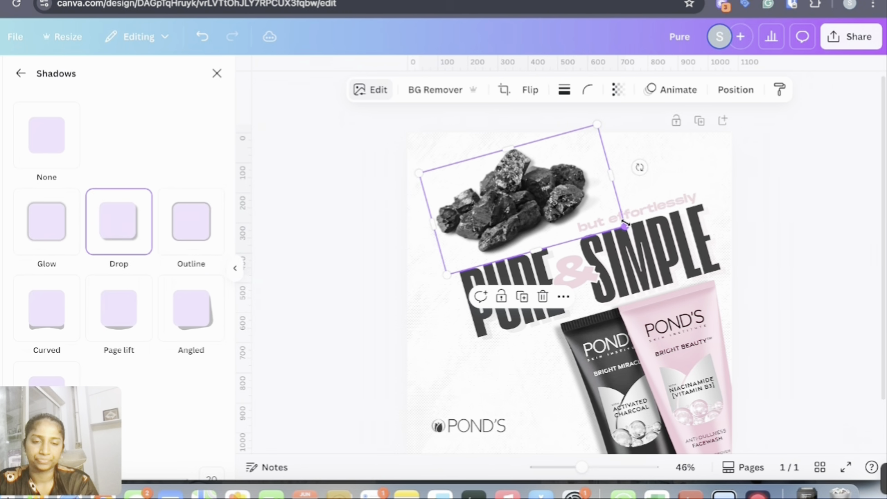
click(820, 234)
click(495, 193)
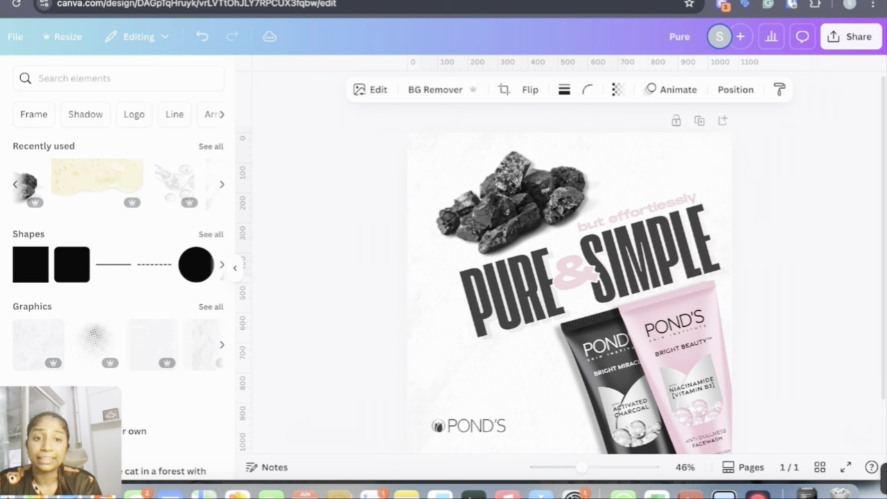
Search elements for niacinamide and add the yellow oil-bubbles photo from the Photos results
click(91, 75)
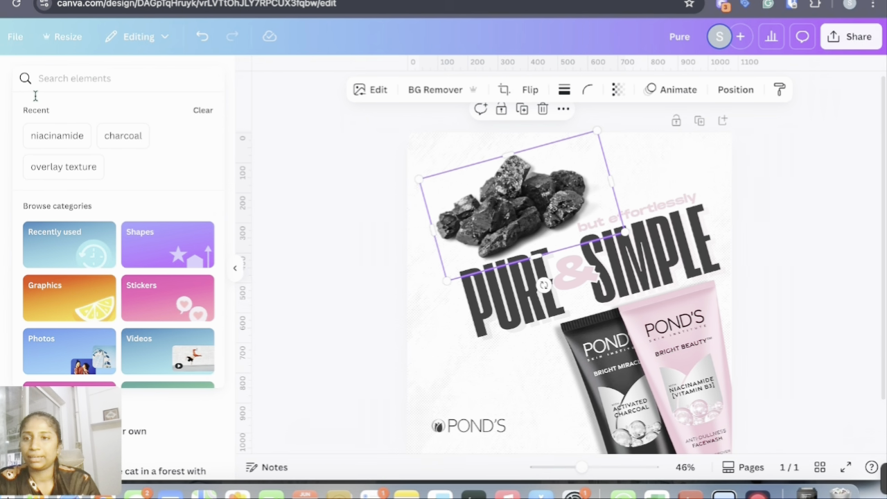
click(57, 136)
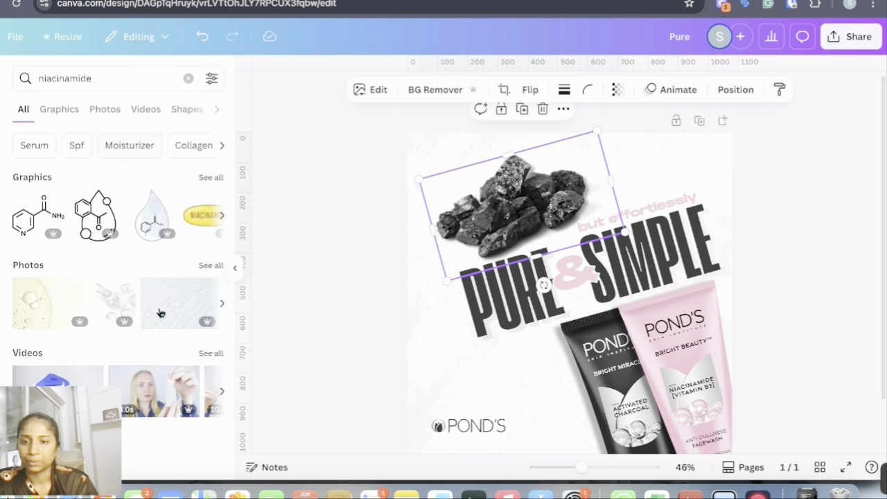
click(60, 111)
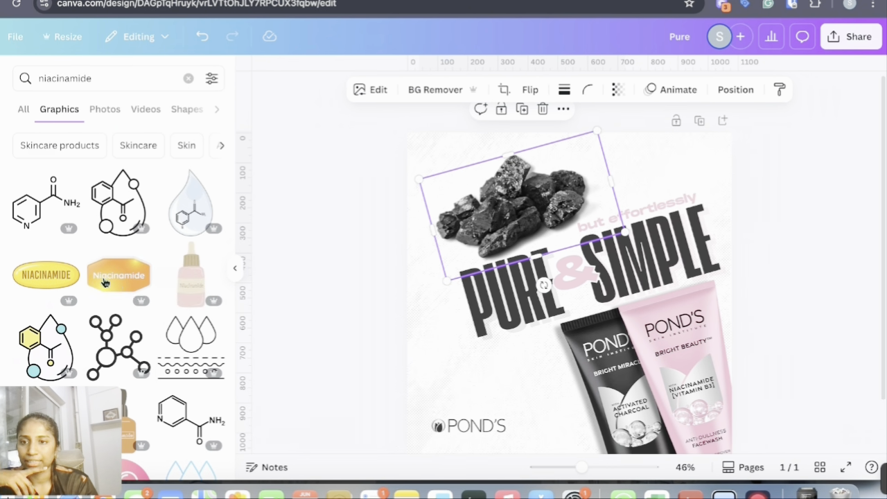
click(104, 109)
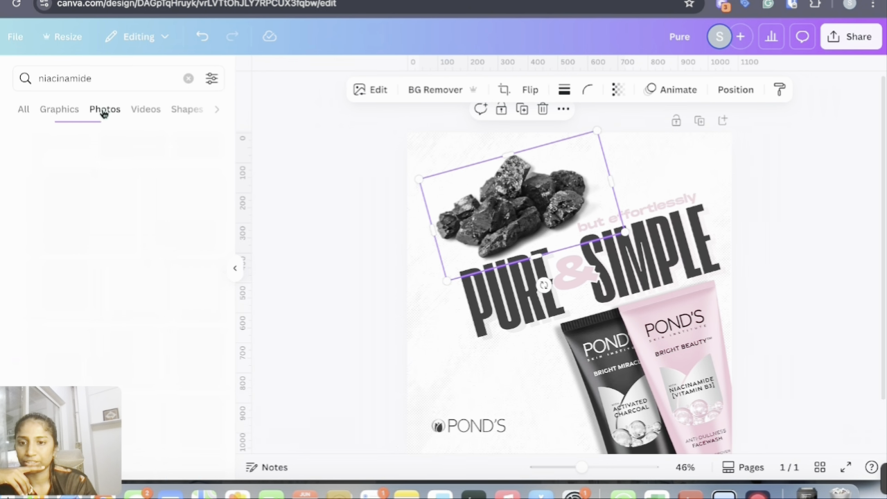
scroll(133, 226, down, 3)
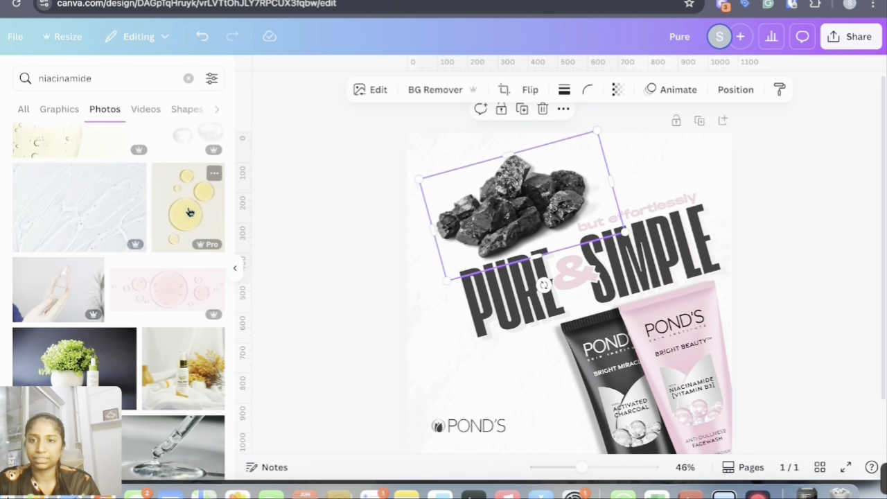
click(189, 211)
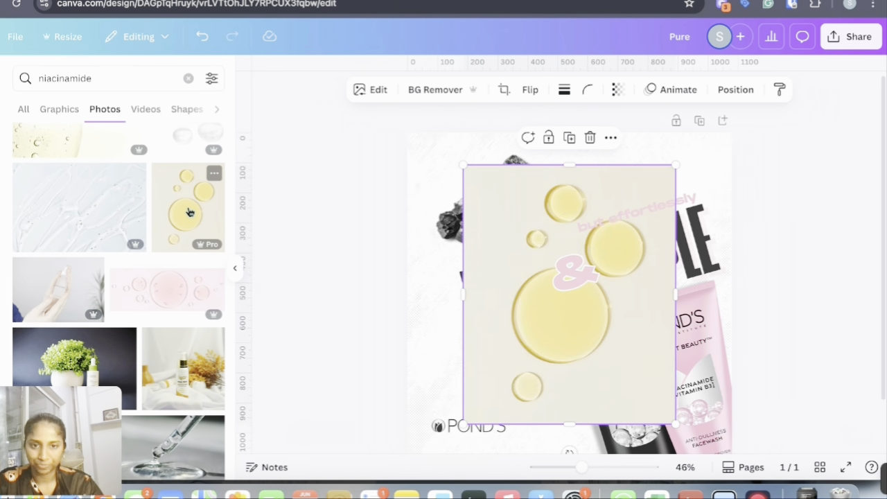
Remove the bubbles photo's background, shrink it and place it just above the POND'S logo
click(415, 97)
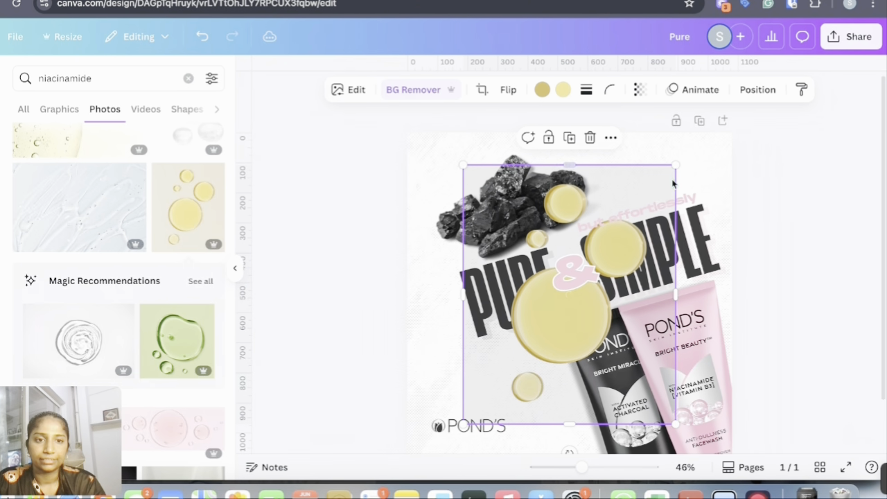
drag(676, 167, 523, 354)
drag(488, 397, 510, 394)
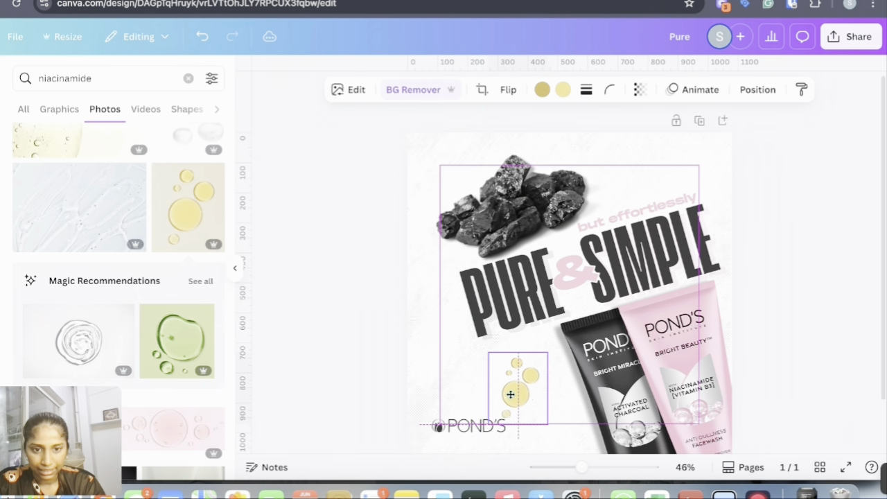
Select all the design elements on the page and group them together
drag(344, 130, 753, 466)
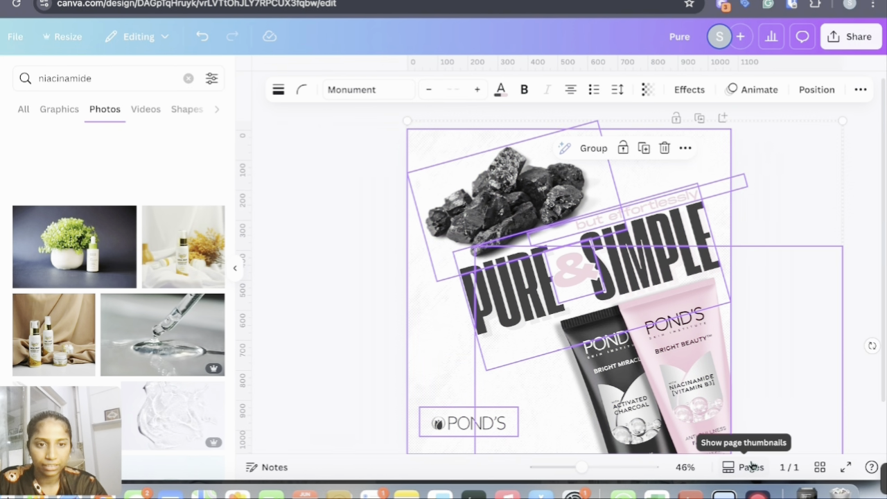
click(591, 151)
click(865, 213)
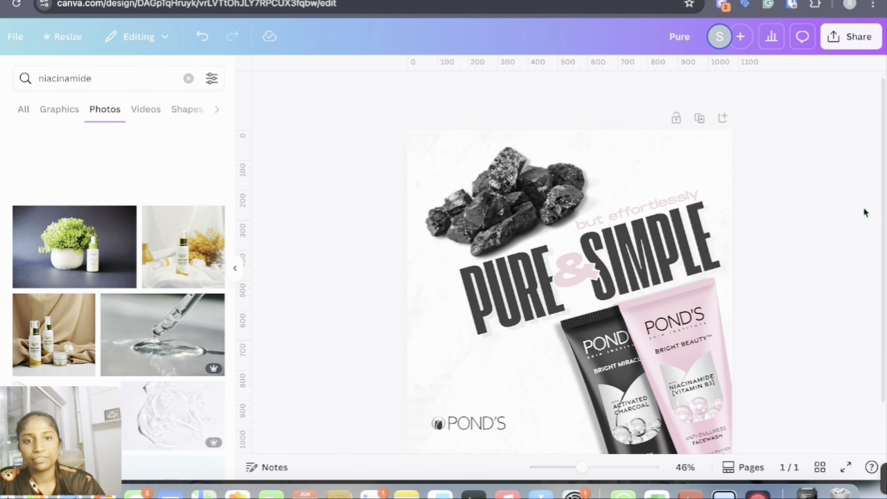
scroll(633, 310, down, 3)
scroll(633, 310, up, 3)
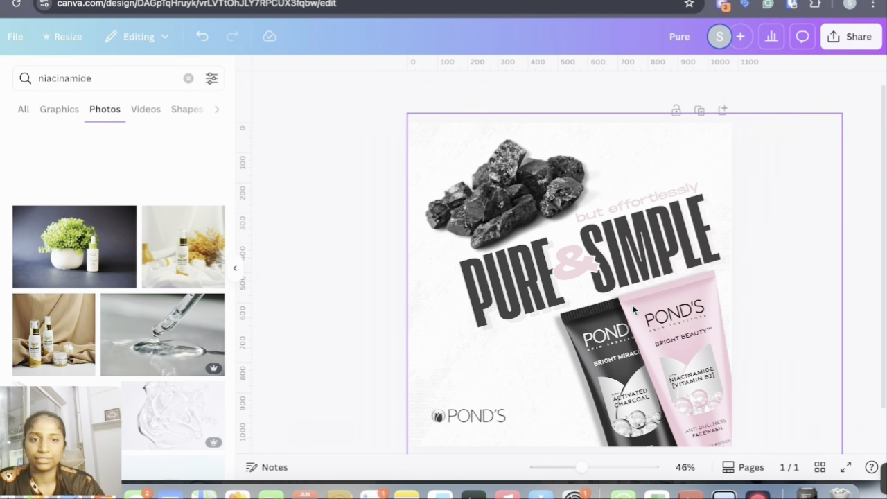
scroll(635, 310, down, 2)
click(580, 305)
click(475, 266)
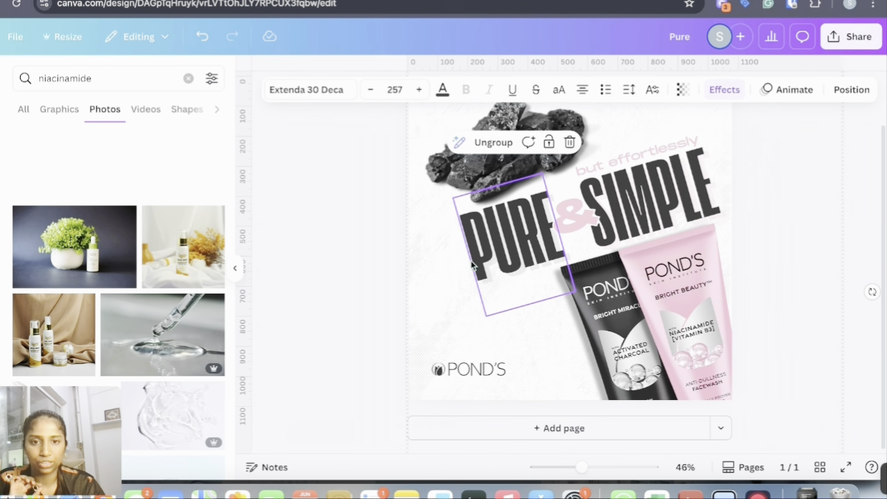
click(830, 226)
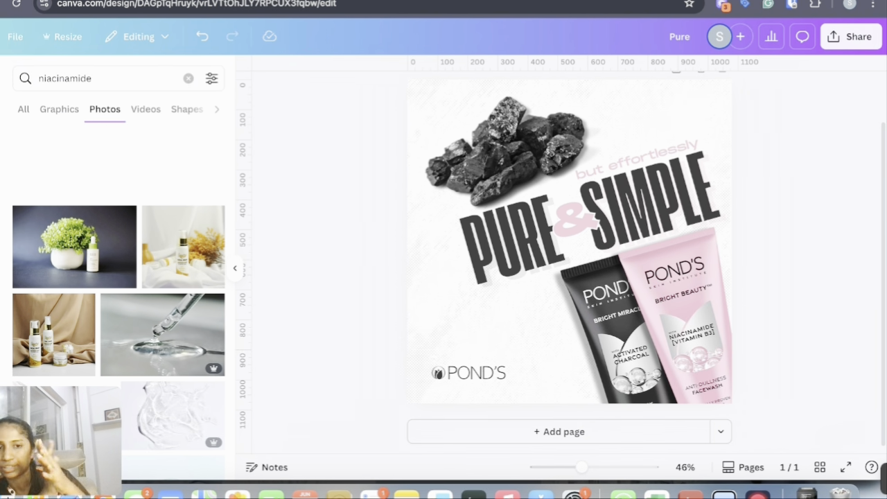
Clear the search and search elements for texture skincare
click(188, 79)
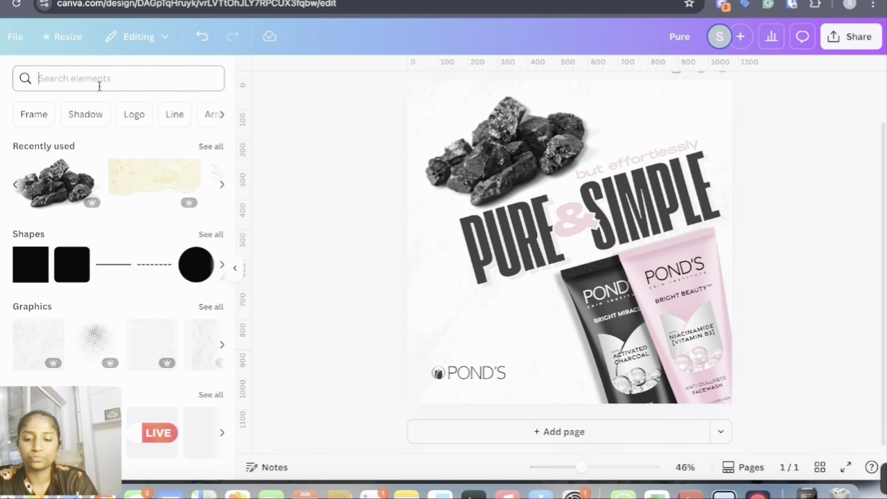
text(texture)
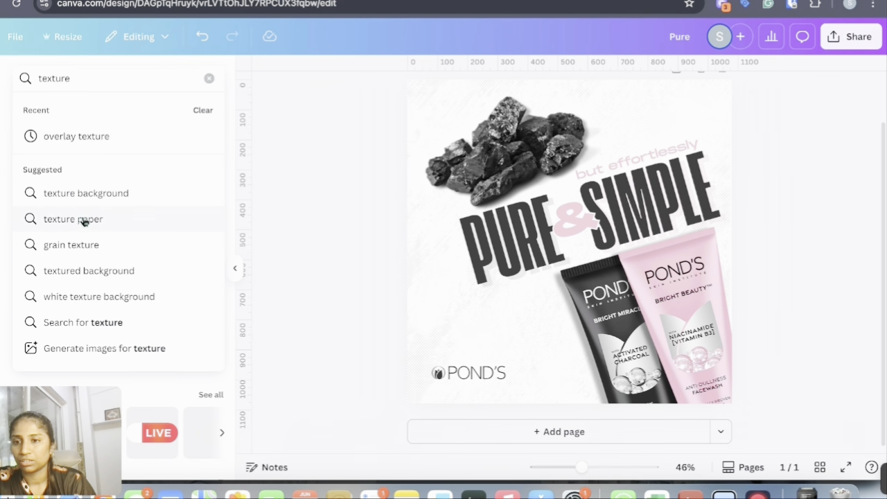
text( skincare)
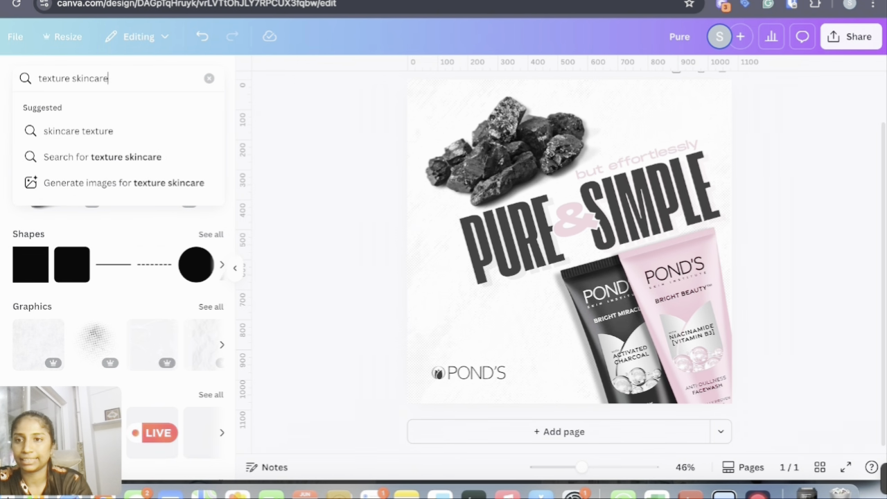
key(Return)
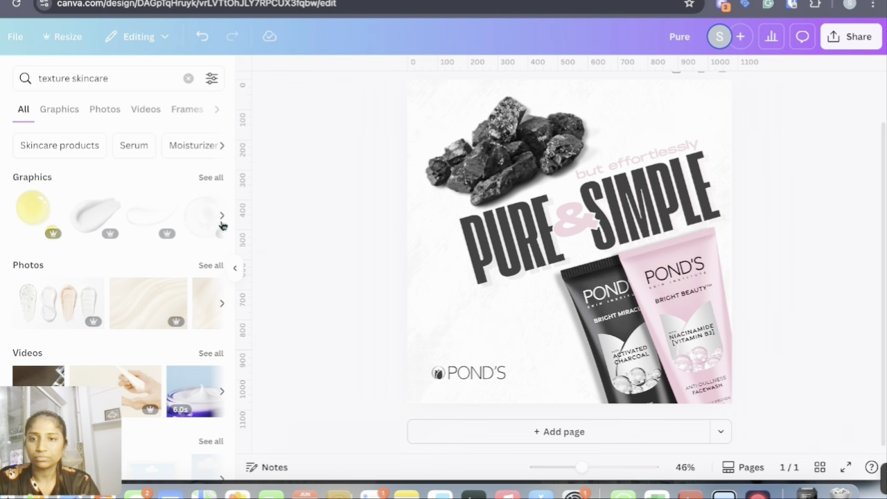
Add a white cream swipe graphic, shrink it and place it left of the tubes below PURE
click(86, 226)
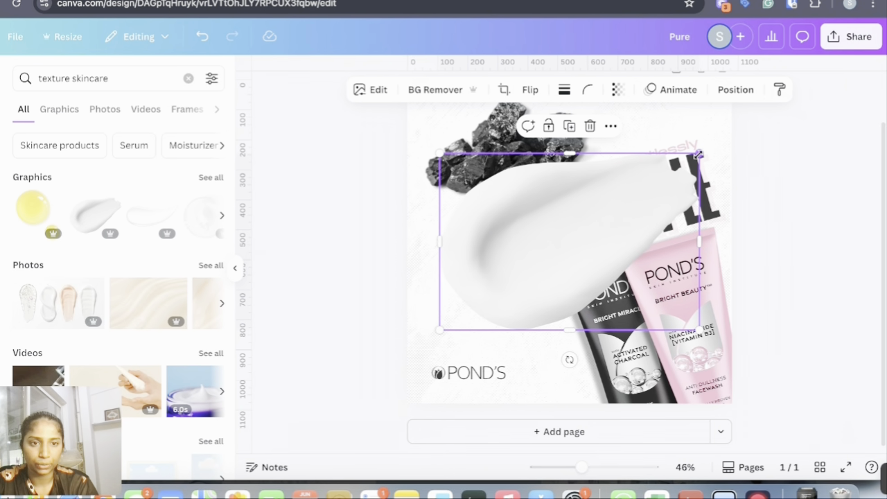
drag(699, 154, 527, 272)
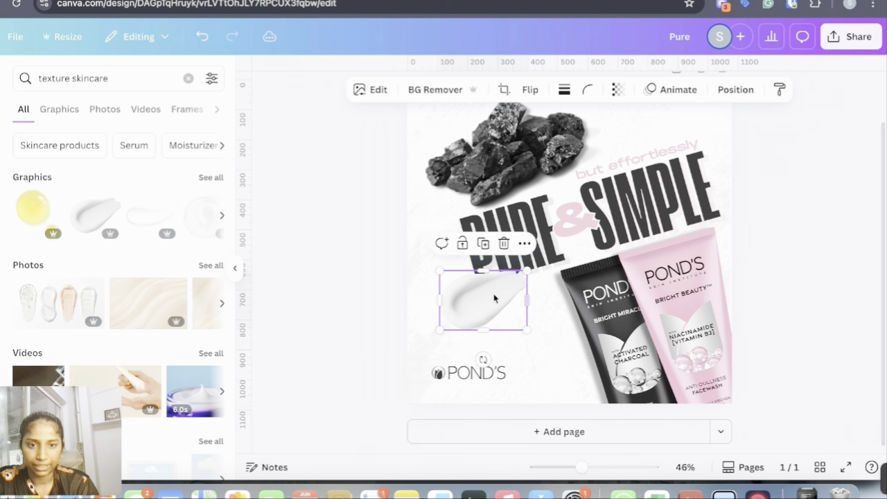
drag(481, 303, 490, 294)
mouse_move(448, 320)
mouse_down()
mouse_move(499, 283)
mouse_move(479, 285)
mouse_up()
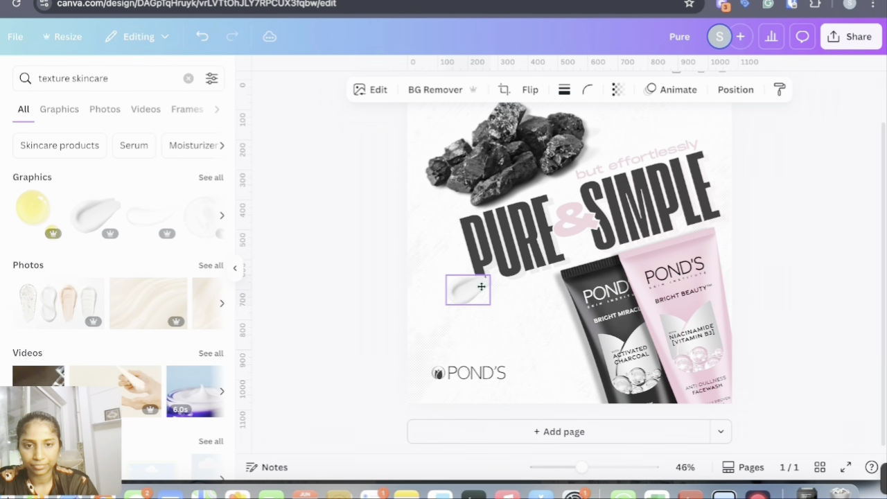
click(555, 356)
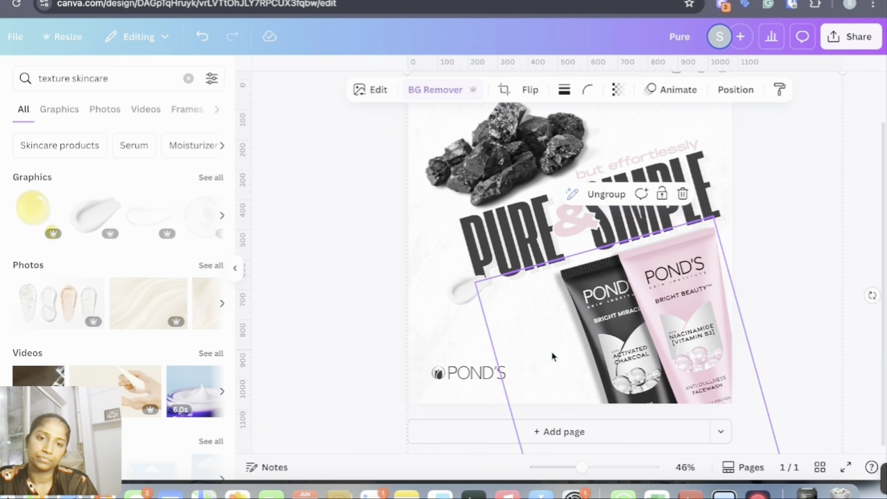
Open all texture graphics and place a faint translucent swipe in the upper-right corner near 'but effortlessly'
click(211, 179)
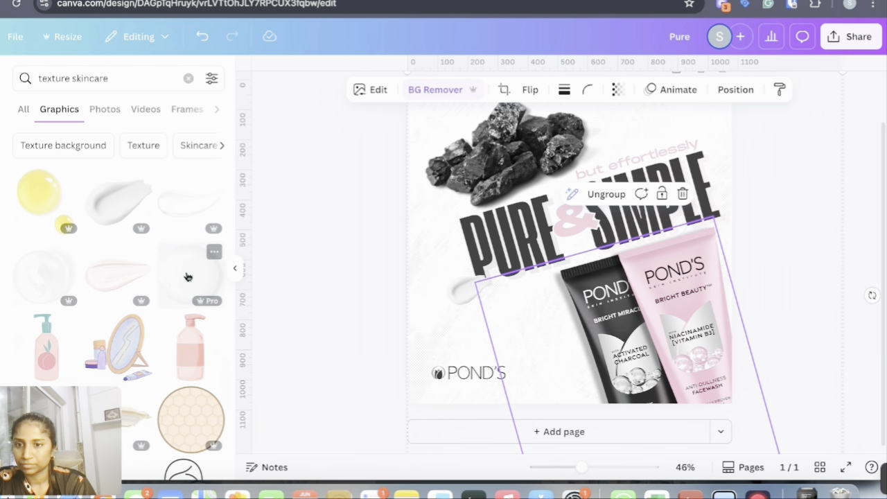
mouse_move(188, 214)
mouse_down()
mouse_move(659, 229)
mouse_move(677, 128)
mouse_up()
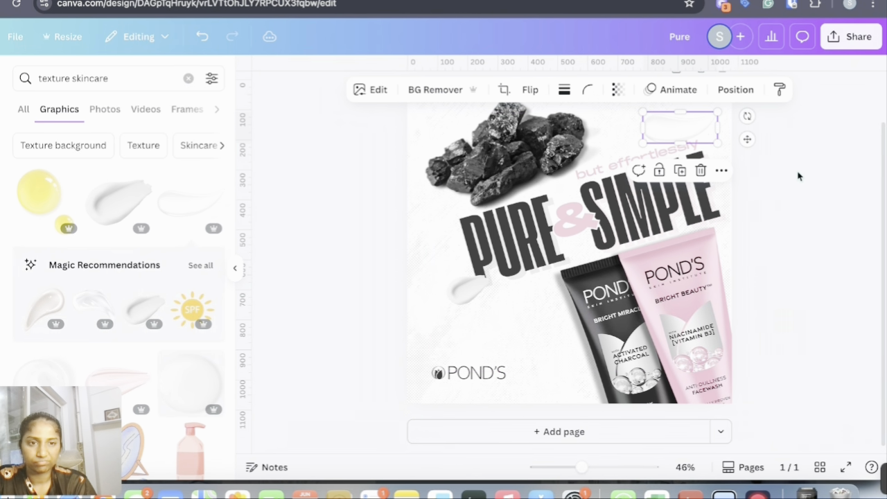
click(798, 176)
Replace the cream swipe with a translucent gel swipe from Magic Recommendations, shrunk and placed above the POND'S logo
click(473, 279)
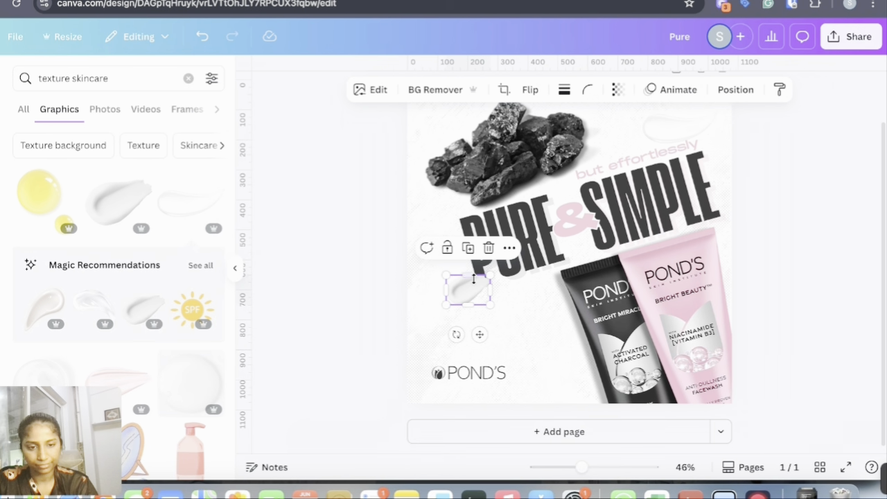
click(319, 291)
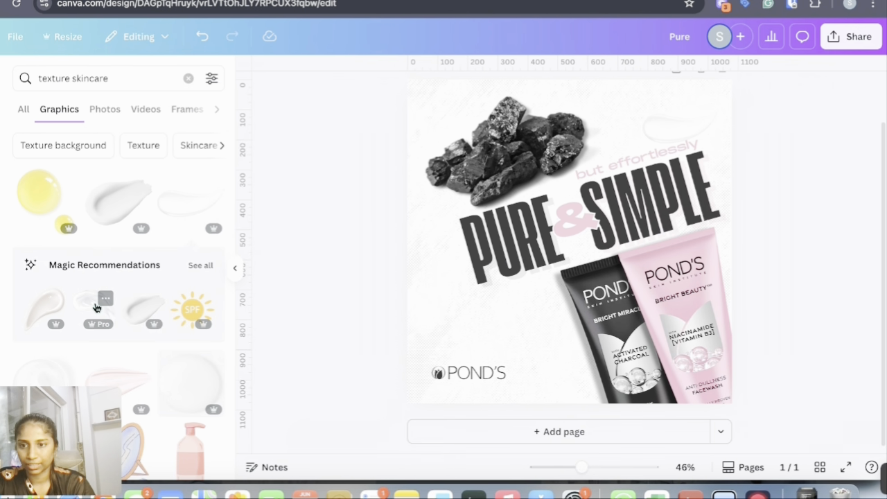
click(100, 298)
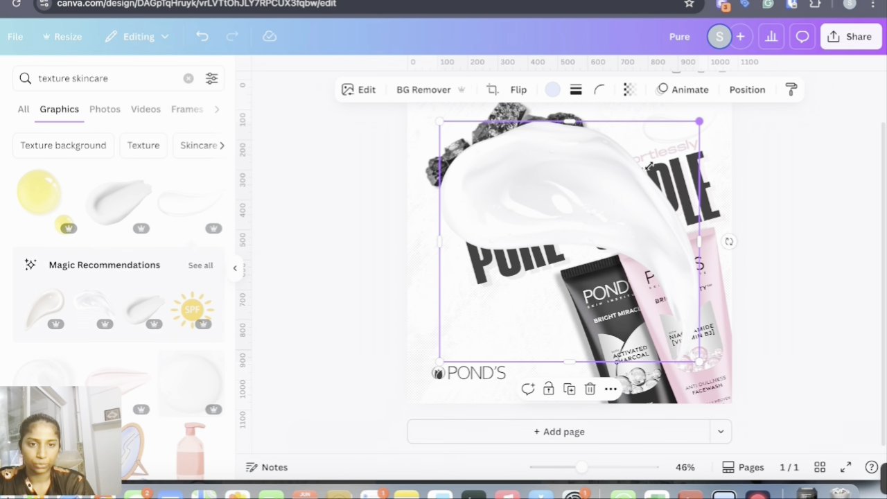
drag(649, 165, 502, 305)
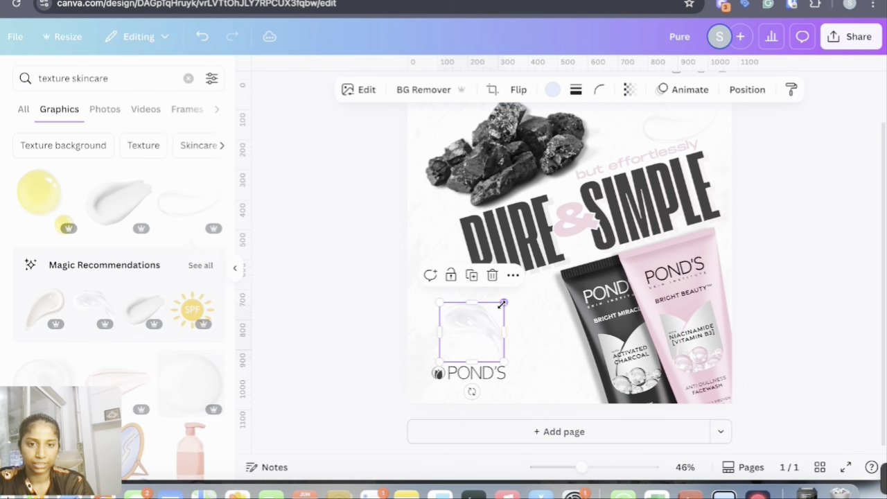
drag(459, 348, 471, 327)
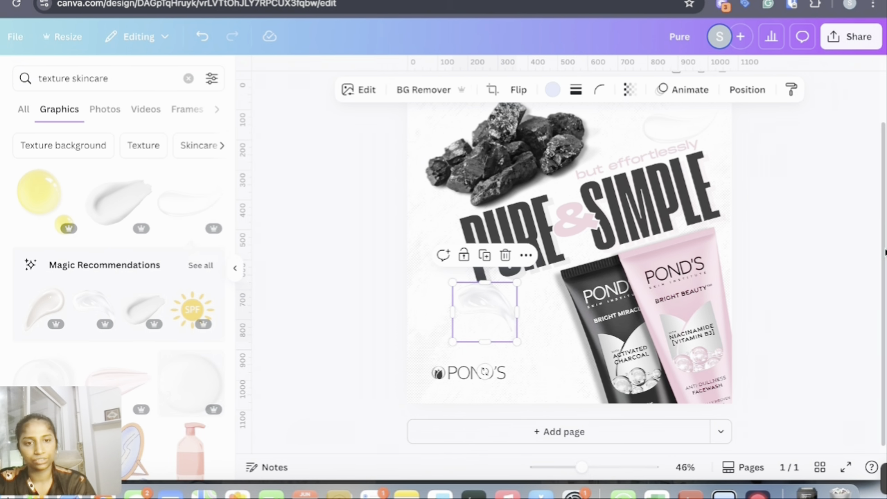
click(840, 255)
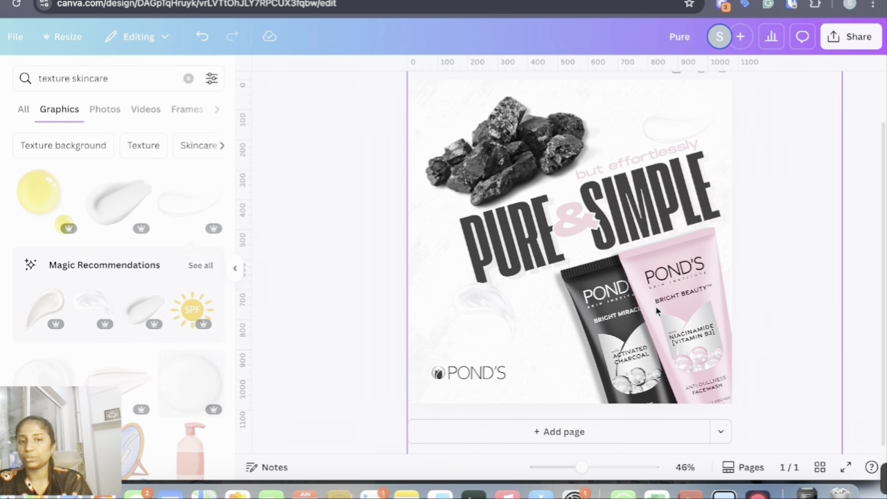
Add a translucent bubble graphic, flip it horizontally, move it beside the charcoal tube and duplicate it
click(174, 213)
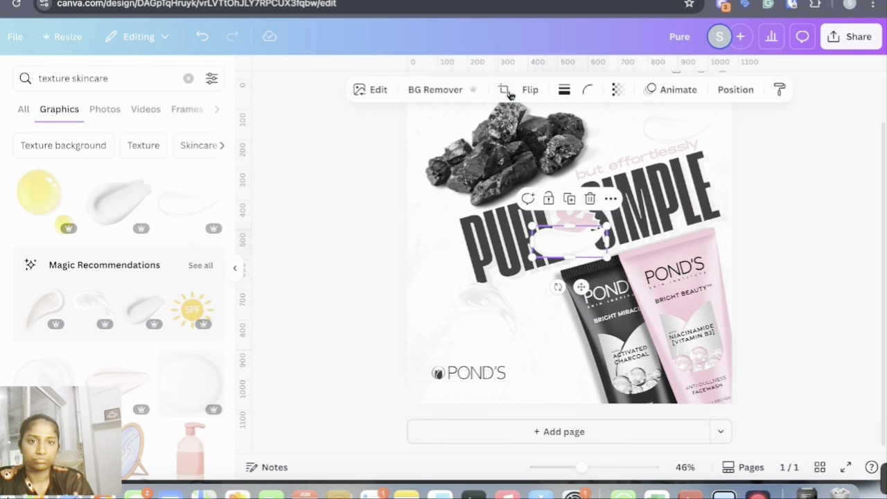
click(530, 90)
click(541, 123)
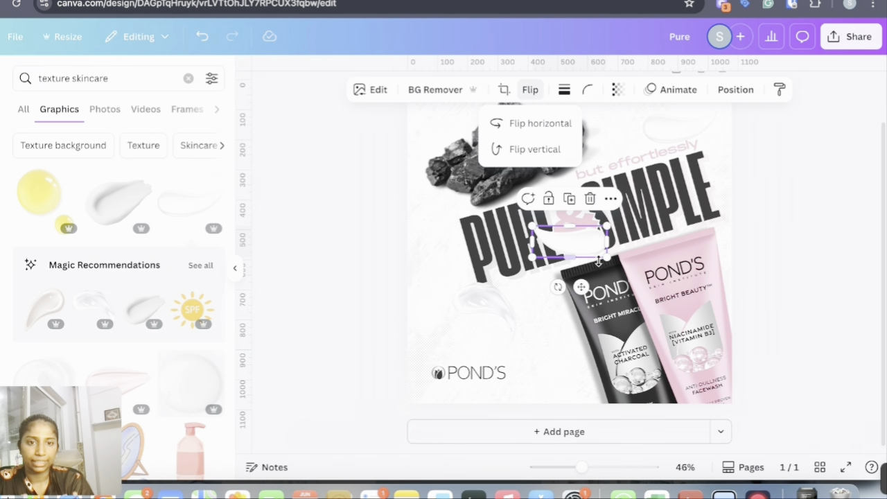
mouse_move(569, 242)
mouse_down()
mouse_move(485, 228)
mouse_move(468, 192)
mouse_move(578, 284)
mouse_move(537, 280)
mouse_move(545, 282)
mouse_up()
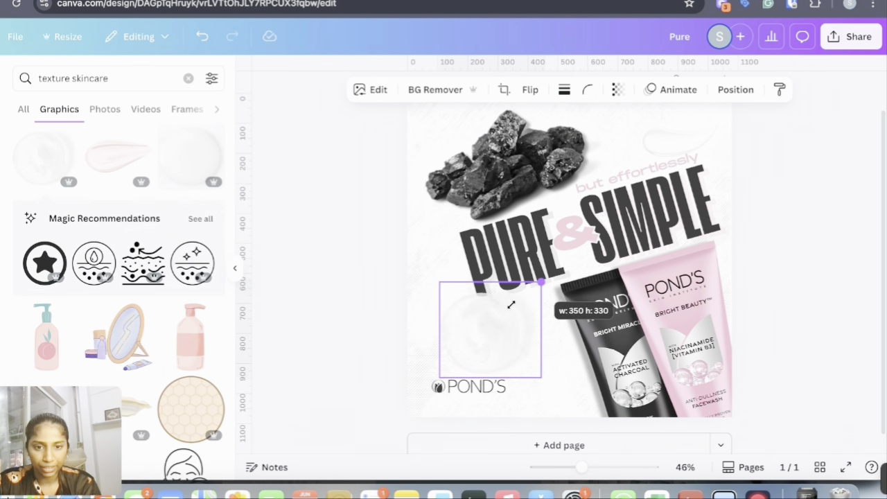
mouse_move(511, 305)
mouse_down()
mouse_move(487, 336)
mouse_move(541, 363)
mouse_move(586, 365)
mouse_move(565, 390)
mouse_move(543, 337)
mouse_move(542, 356)
mouse_move(557, 346)
mouse_move(541, 319)
mouse_move(525, 326)
mouse_up()
key(super+d)
click(827, 327)
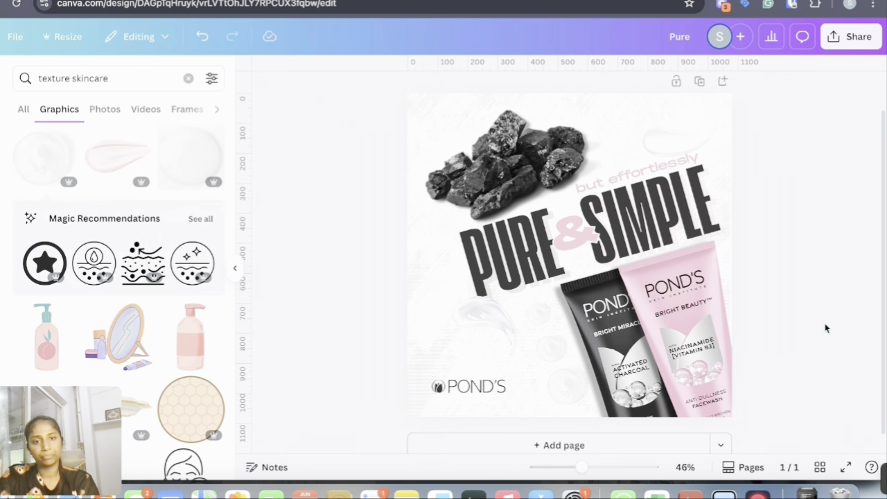
Delete the gel swipe above the POND'S logo
click(479, 320)
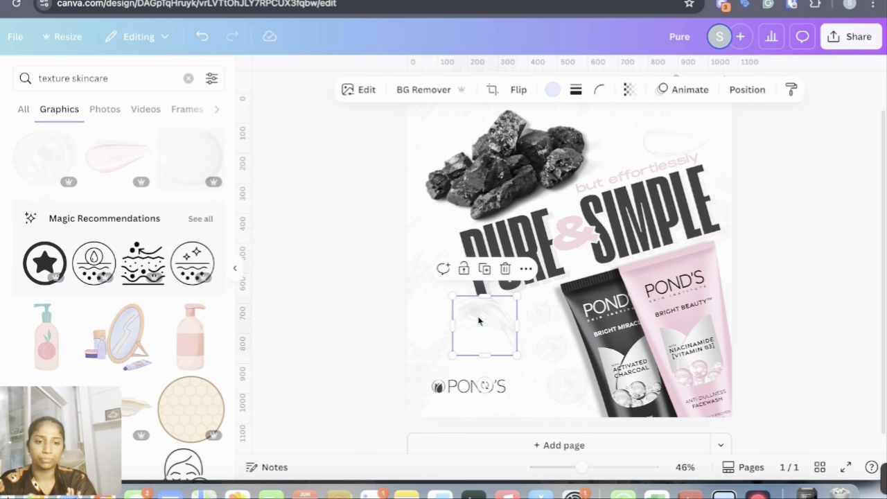
key(Delete)
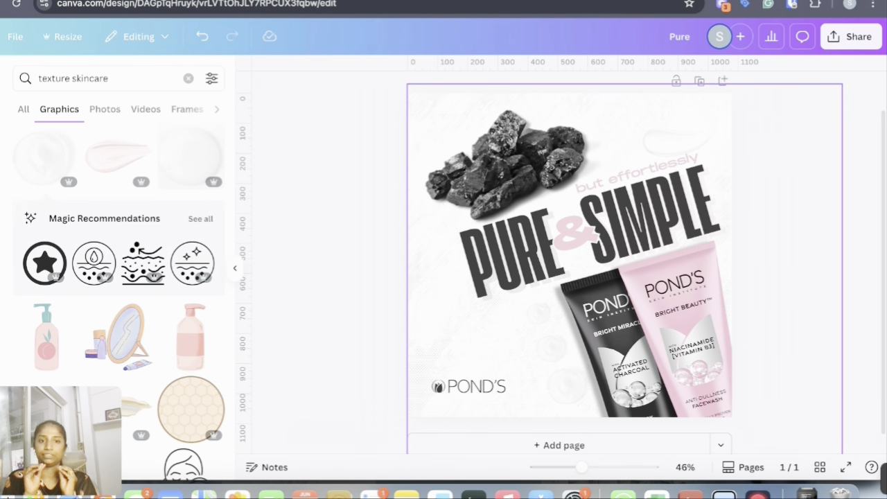
click(575, 392)
click(807, 285)
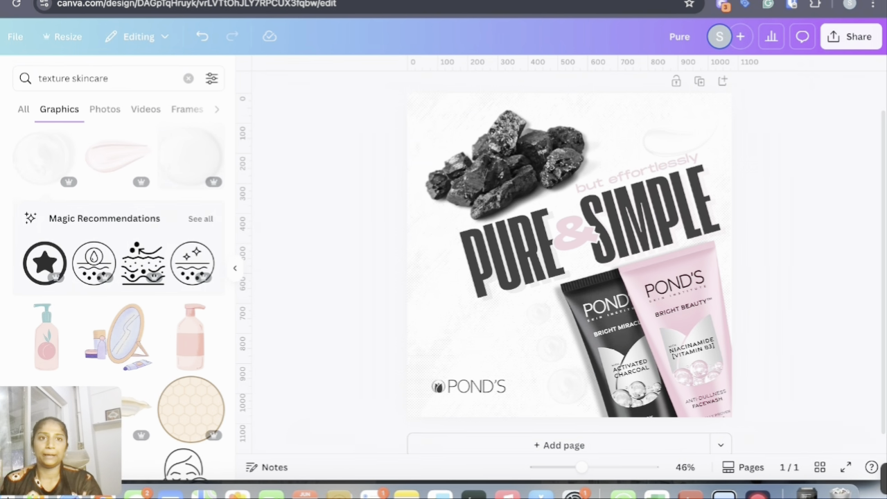
Apply a Drop shadow to the swipe in the upper-right corner
click(665, 154)
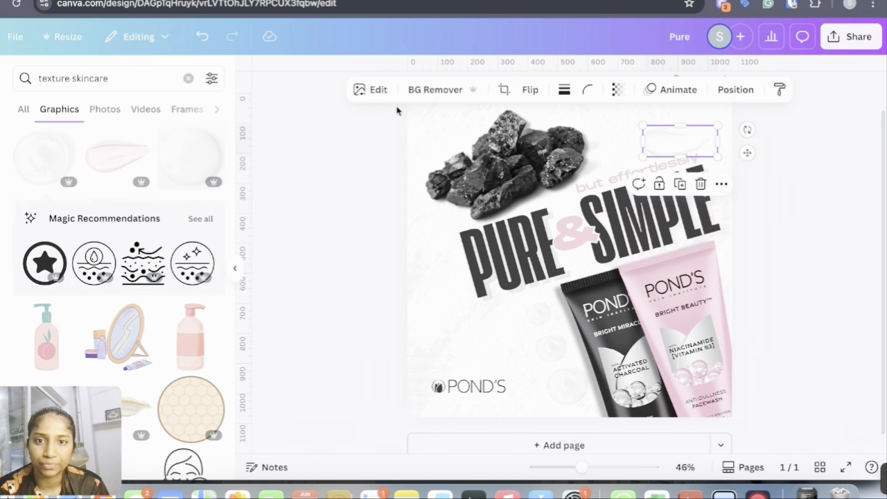
click(368, 91)
scroll(70, 364, down, 3)
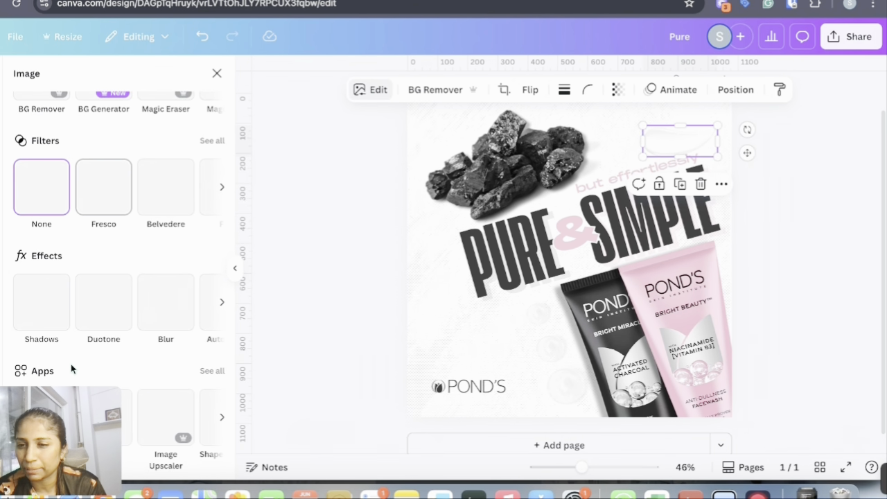
click(44, 310)
click(119, 225)
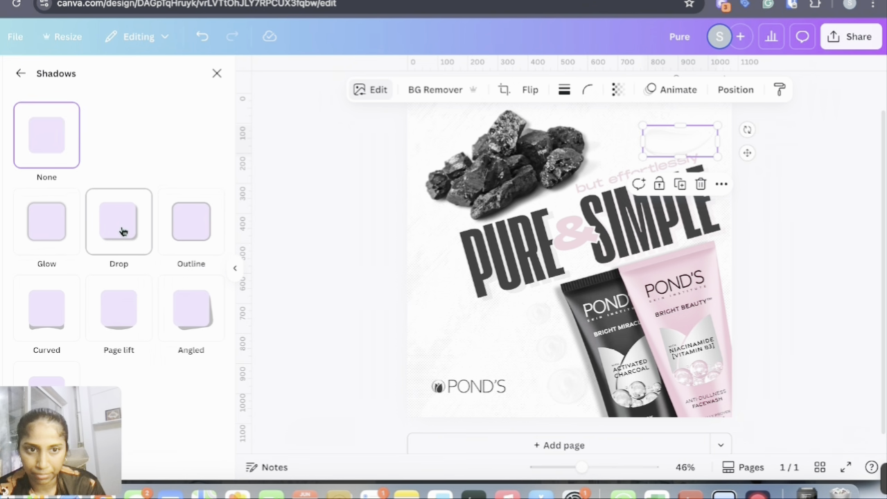
Apply Drop shadows to the bubbles and arrange three of them in a diagonal column left of the tubes
click(538, 317)
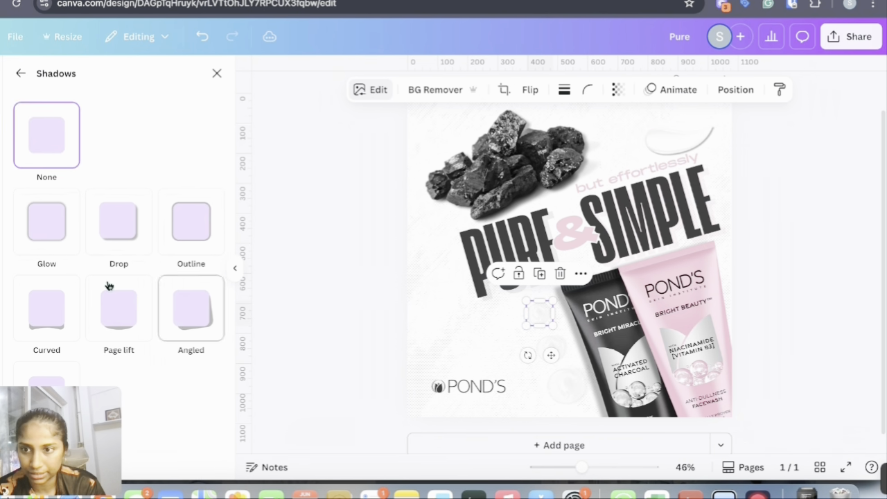
click(116, 238)
drag(534, 316, 548, 351)
click(122, 233)
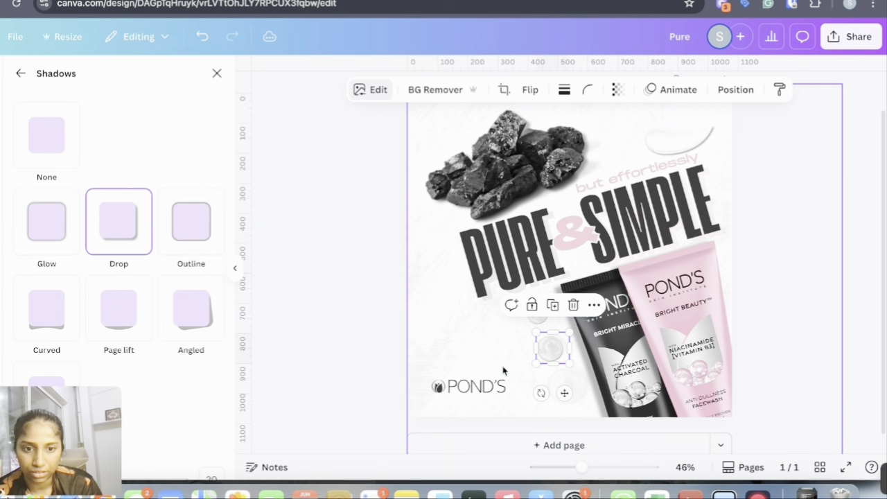
click(573, 386)
click(126, 220)
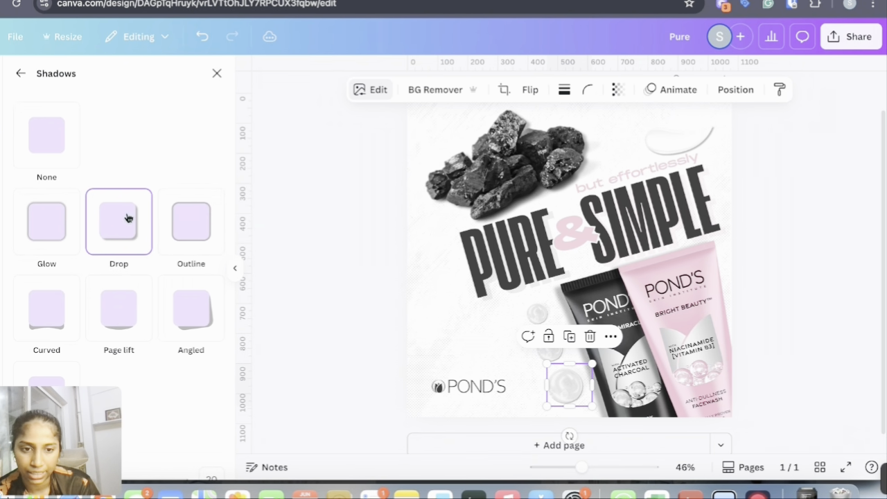
click(824, 213)
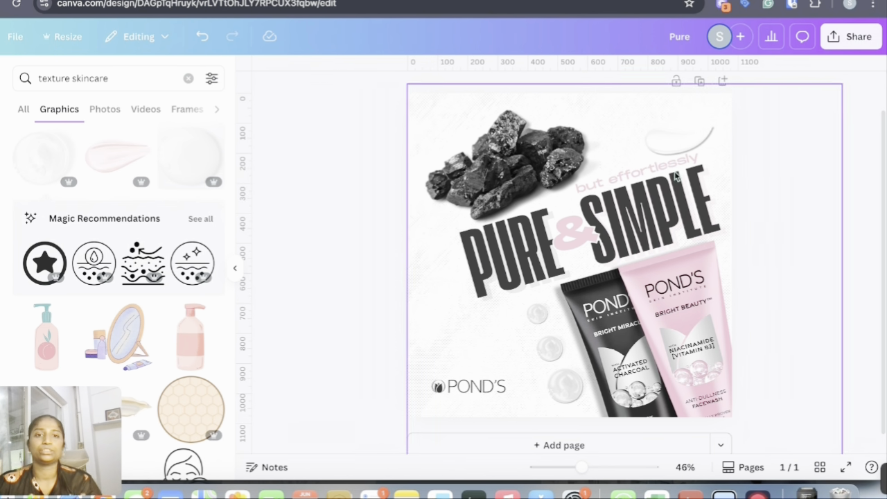
Group the tubes, bubbles and upper-right swipe together
drag(380, 98, 757, 430)
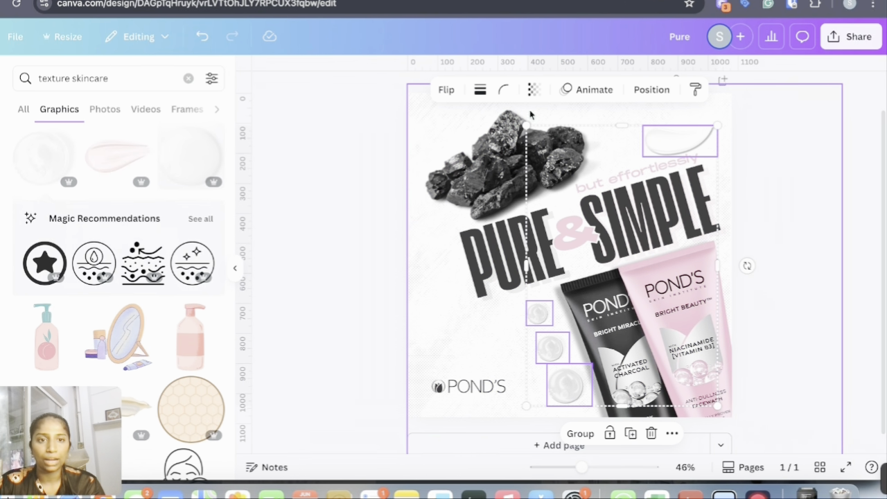
click(572, 436)
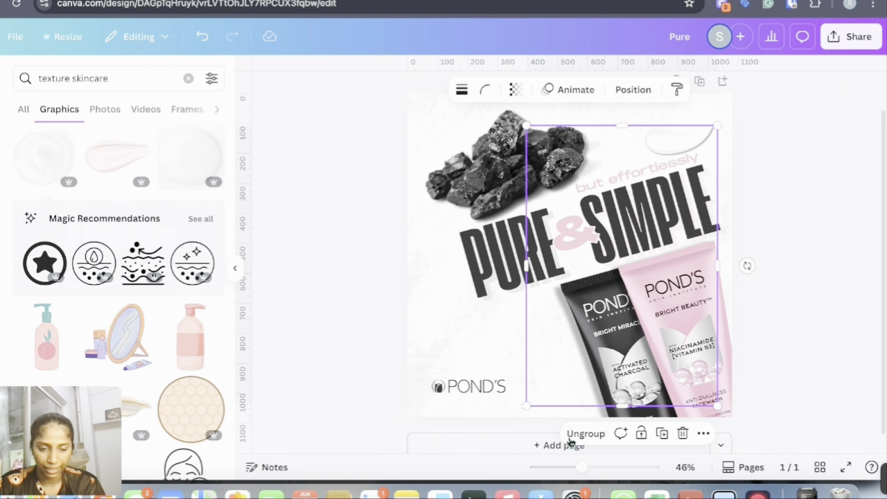
click(806, 312)
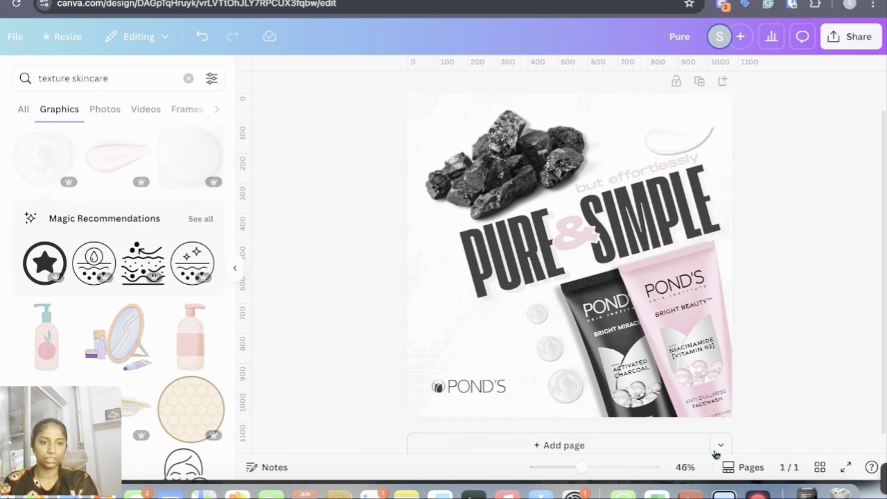
Preview the design in full-screen presentation mode
click(846, 470)
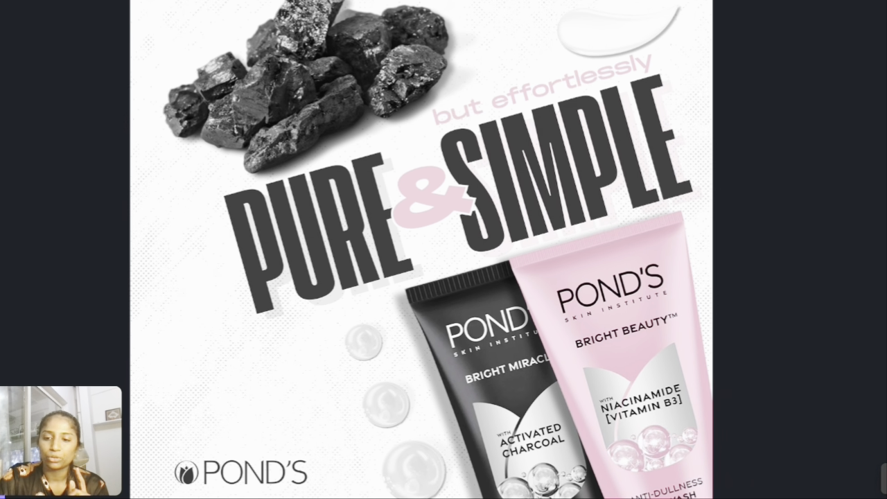
key(Escape)
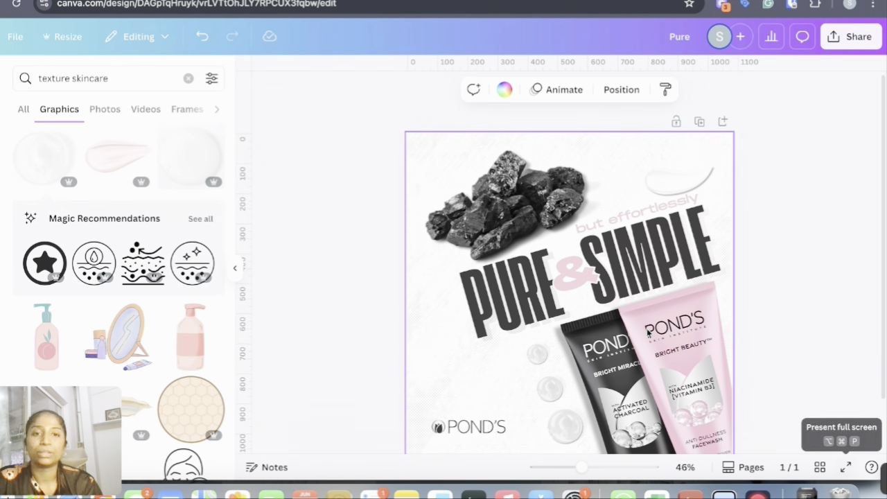
Copy and resize the design to a custom 4 × 6 in size and open the copy
click(68, 36)
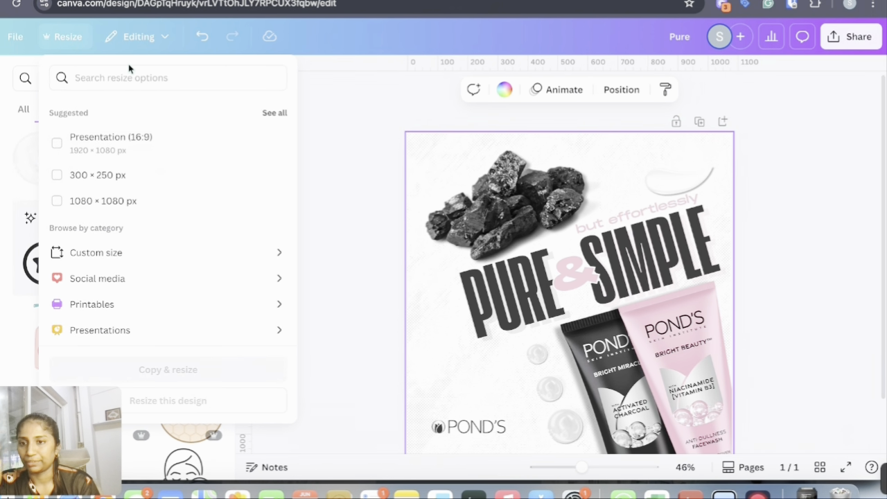
click(105, 254)
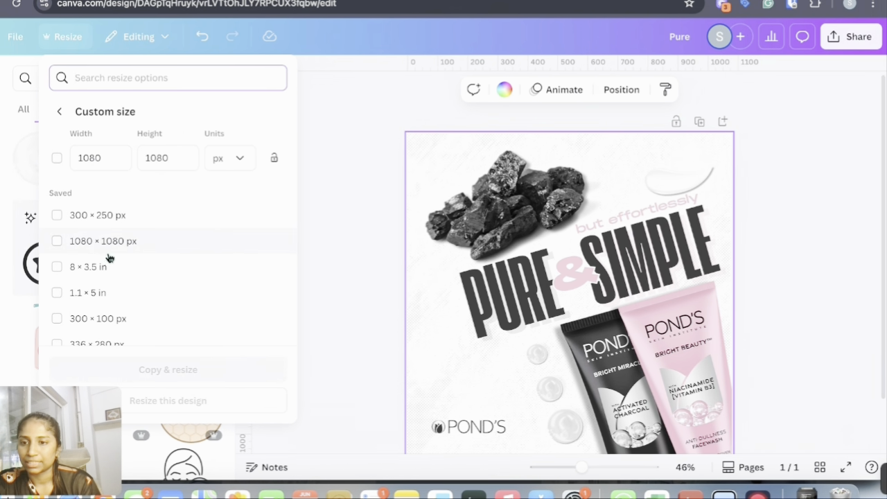
scroll(113, 259, down, 3)
scroll(115, 260, up, 3)
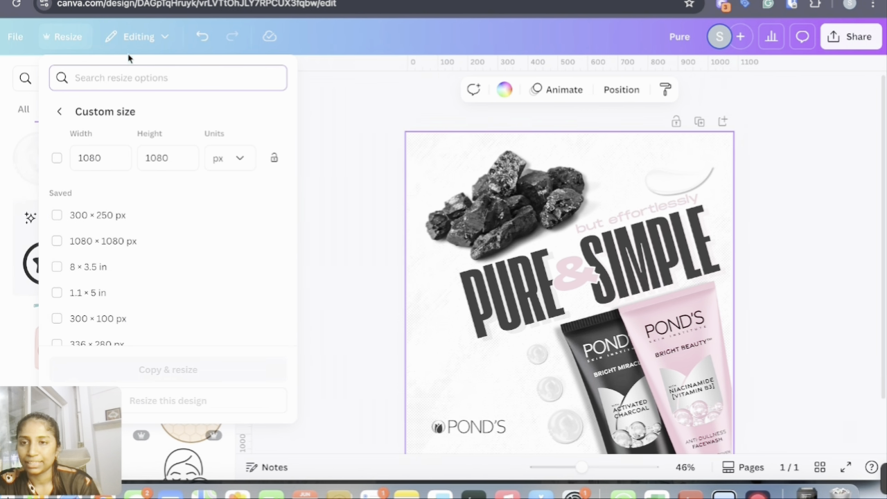
scroll(111, 257, down, 2)
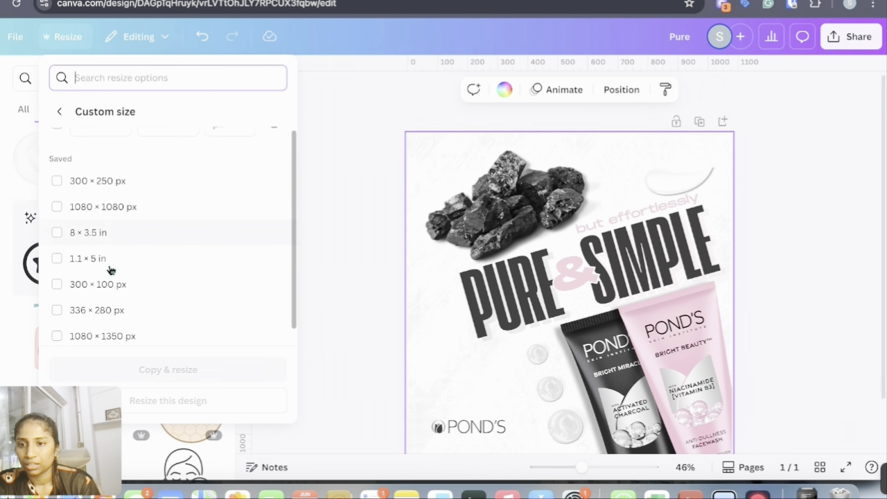
scroll(116, 246, up, 2)
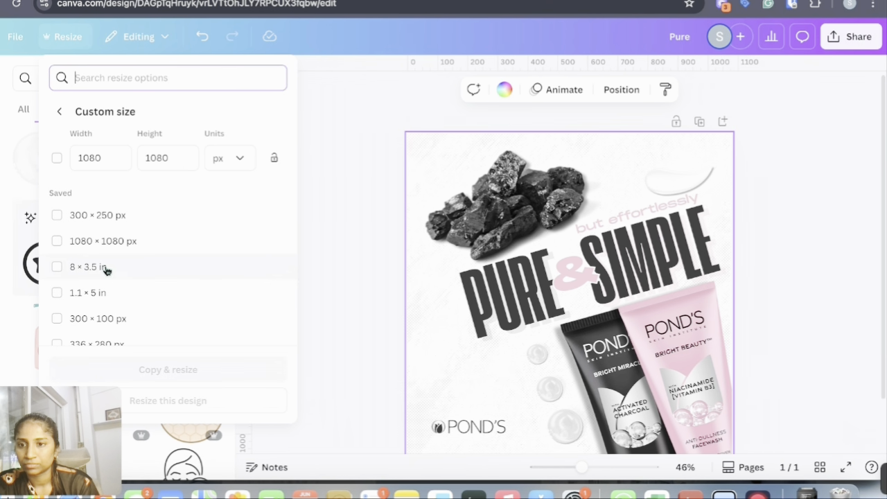
click(247, 158)
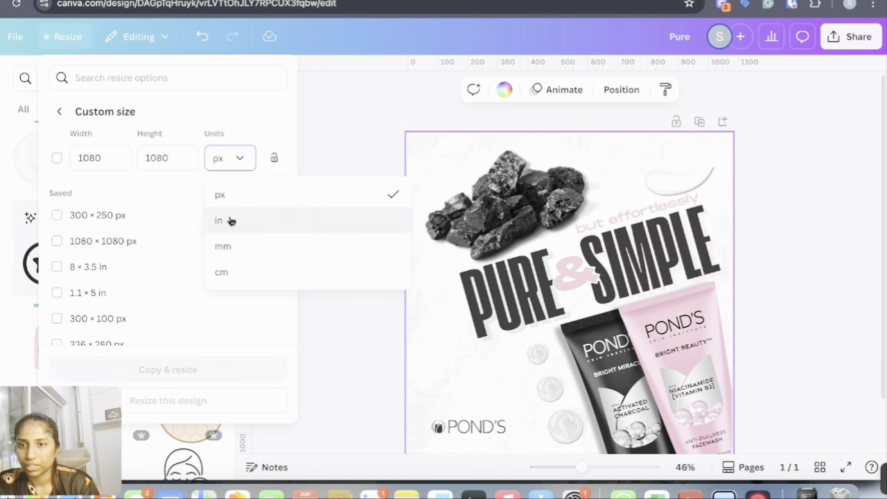
click(230, 219)
click(111, 158)
double_click(111, 158)
key(BackSpace)
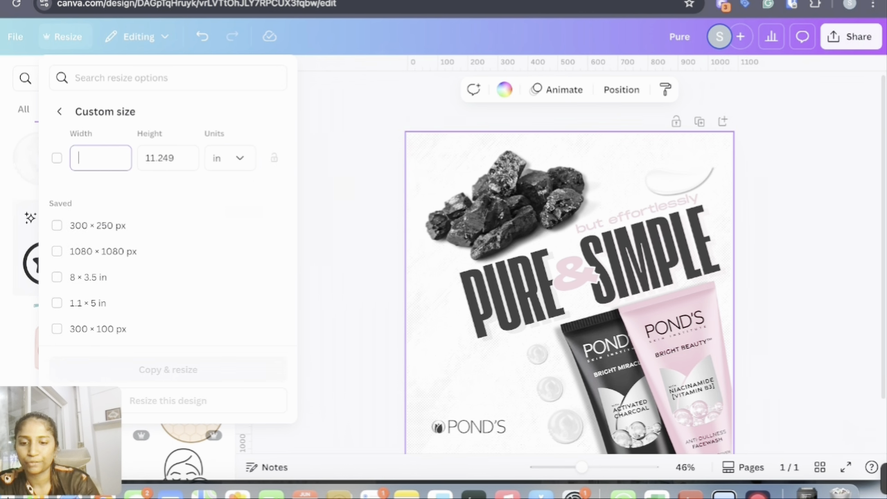
text(4)
click(166, 158)
double_click(179, 158)
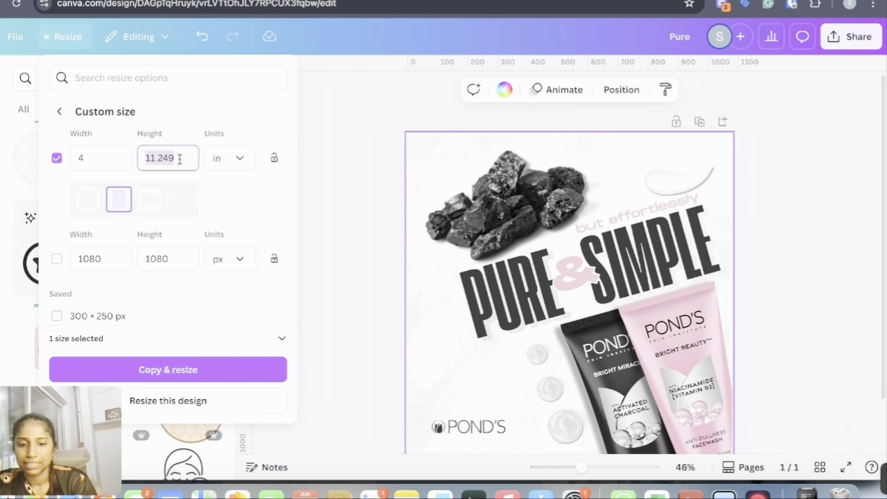
text(6)
click(246, 210)
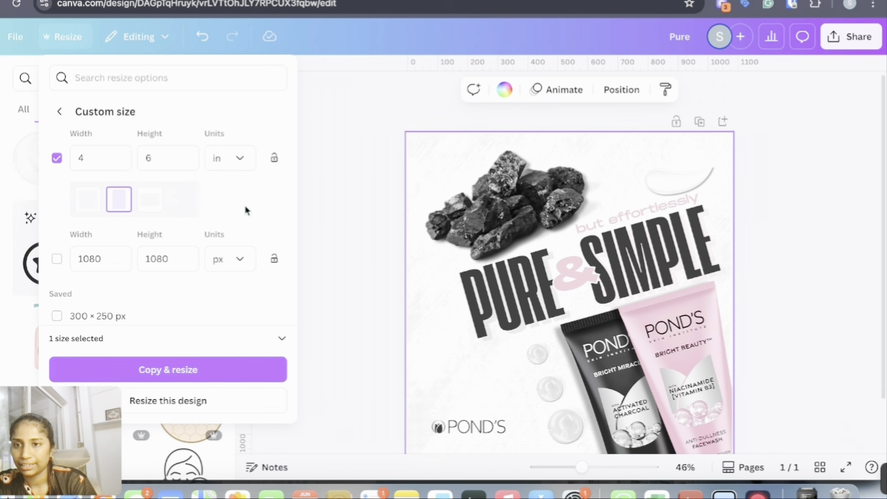
click(168, 369)
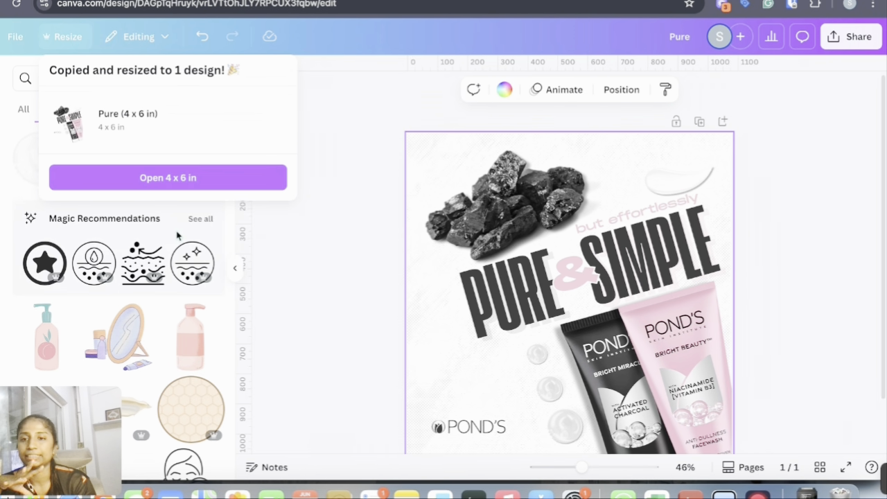
click(176, 178)
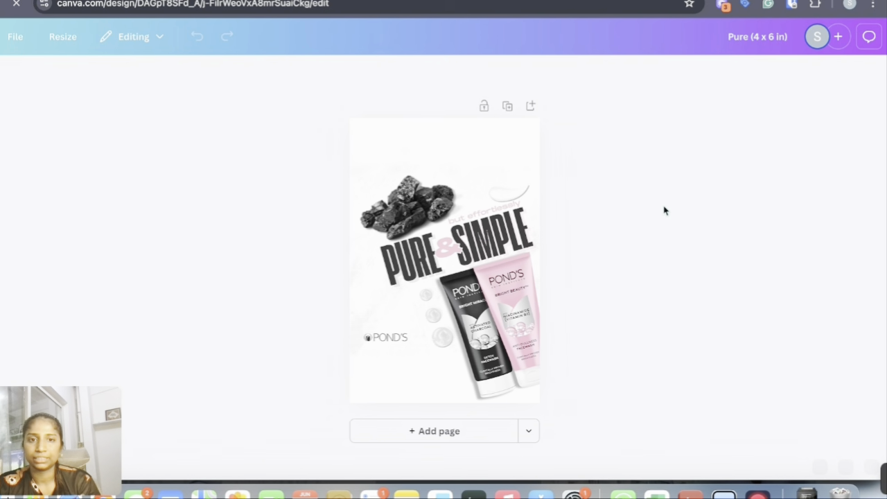
Enlarge and reposition the charcoal, heading, tubes and logo to fill the 4 × 6 in portrait canvas
click(466, 181)
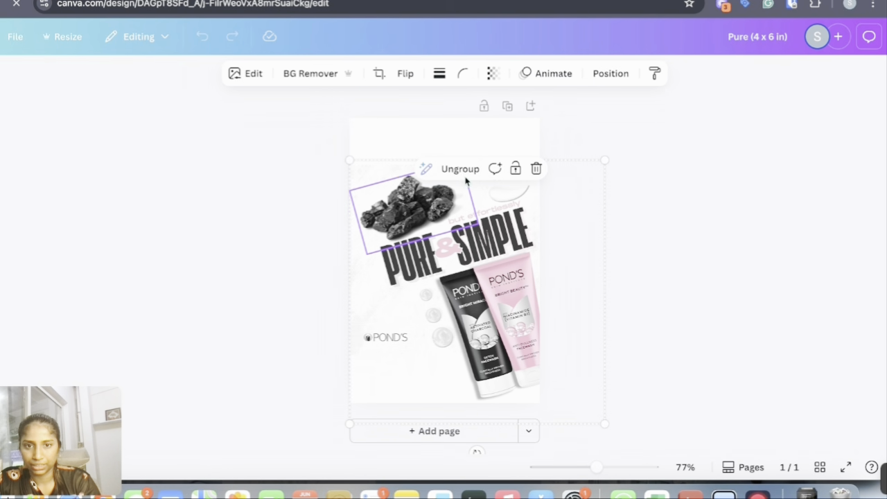
click(466, 177)
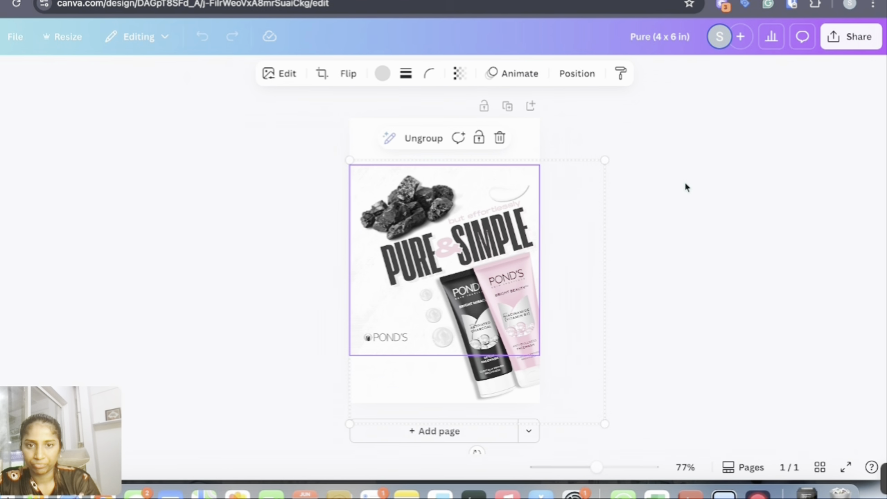
click(686, 187)
click(488, 173)
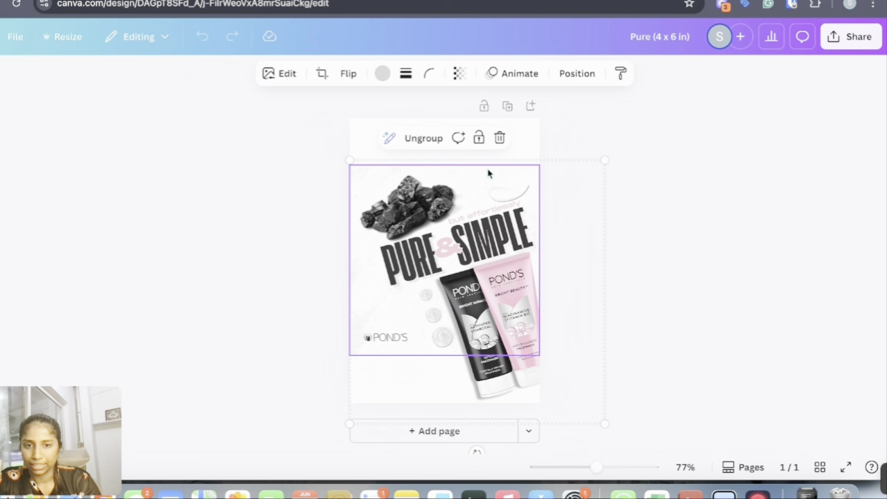
click(434, 140)
drag(539, 165, 646, 57)
drag(351, 356, 302, 404)
drag(652, 200, 423, 374)
drag(485, 243, 485, 269)
drag(463, 161, 492, 141)
drag(619, 182, 424, 409)
drag(380, 208, 354, 180)
click(412, 184)
click(621, 245)
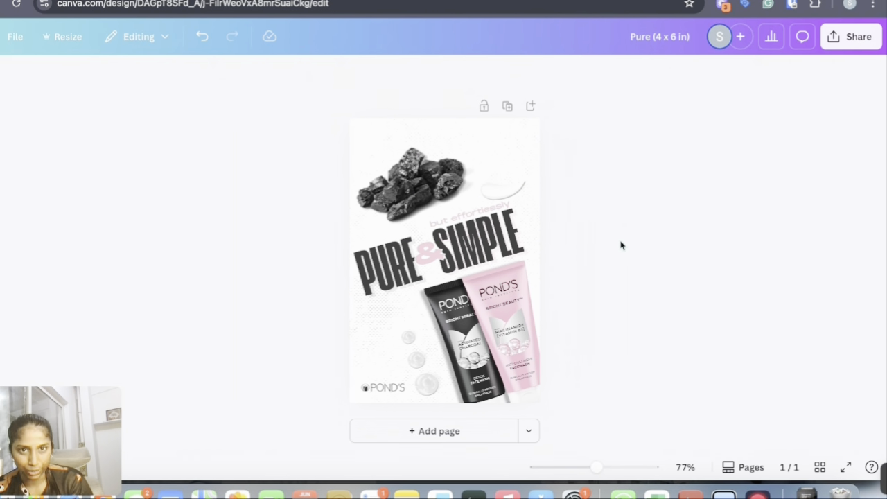